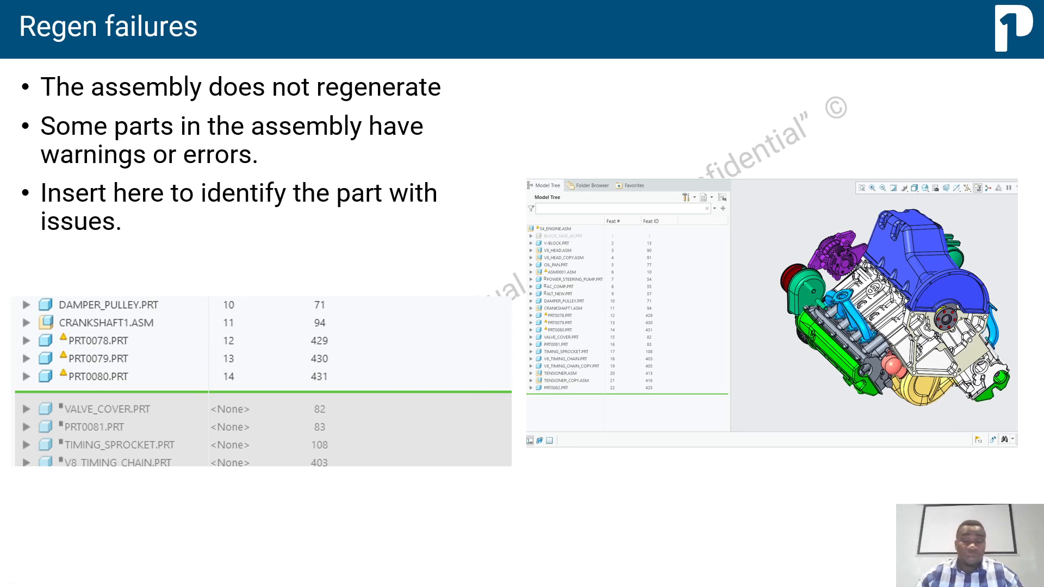
# End the slide show and switch to the V_ENGINE assembly in Creo Parametric.
pyautogui.click(564, 301)
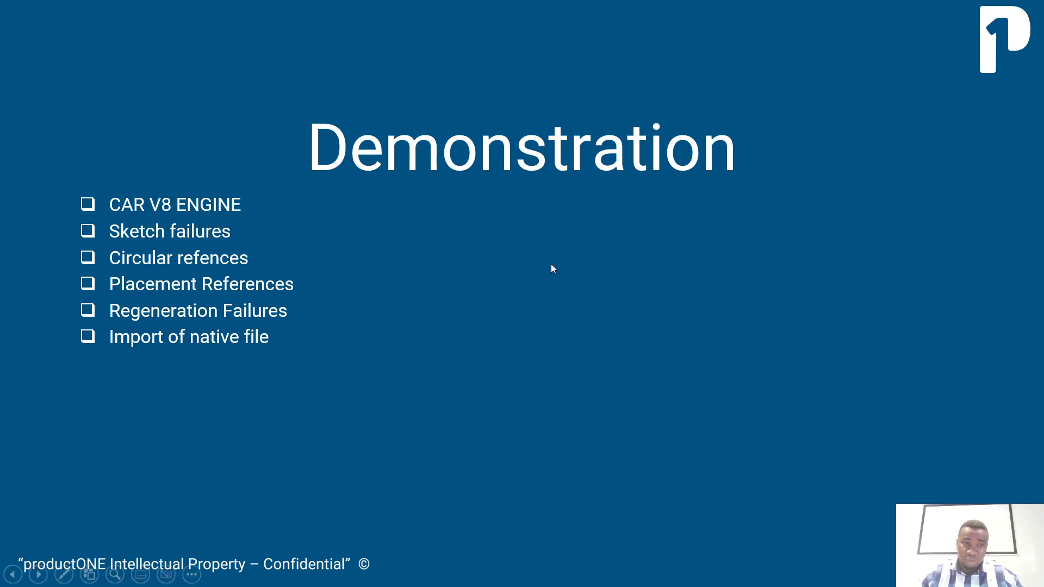
pyautogui.click(665, 244)
pyautogui.press('Escape')
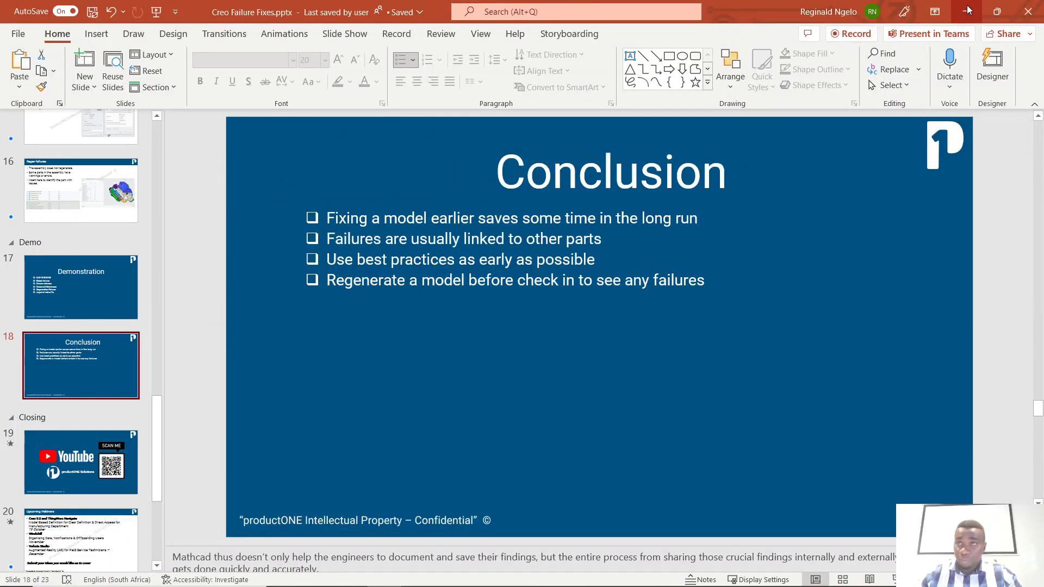
pyautogui.click(968, 10)
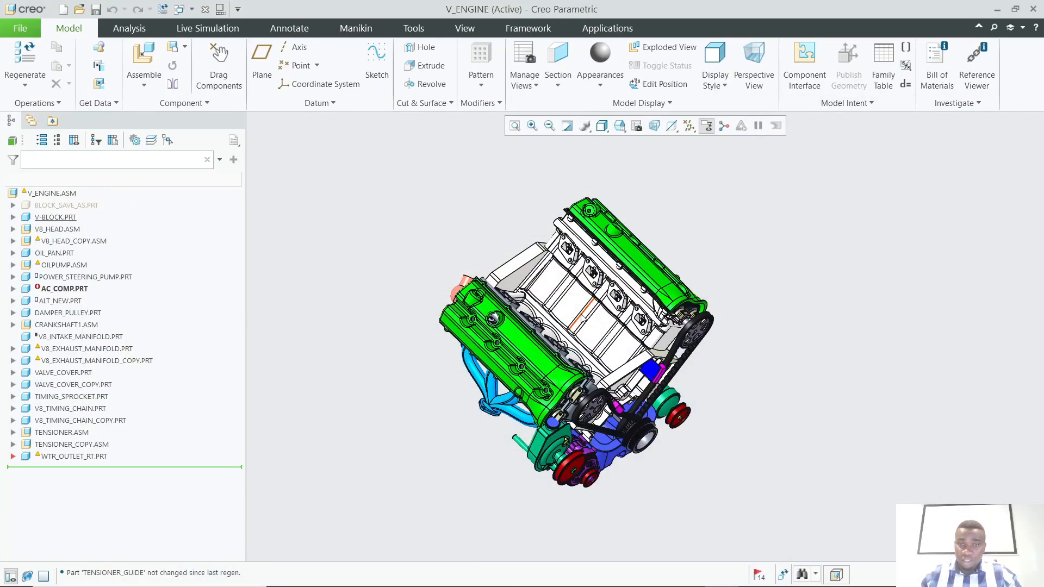
# Check the notification summary for regeneration failures in the V_ENGINE assembly.
pyautogui.scroll(2, 580, 343)
pyautogui.moveTo(581, 345); pyautogui.dragTo(478, 304, button='middle')
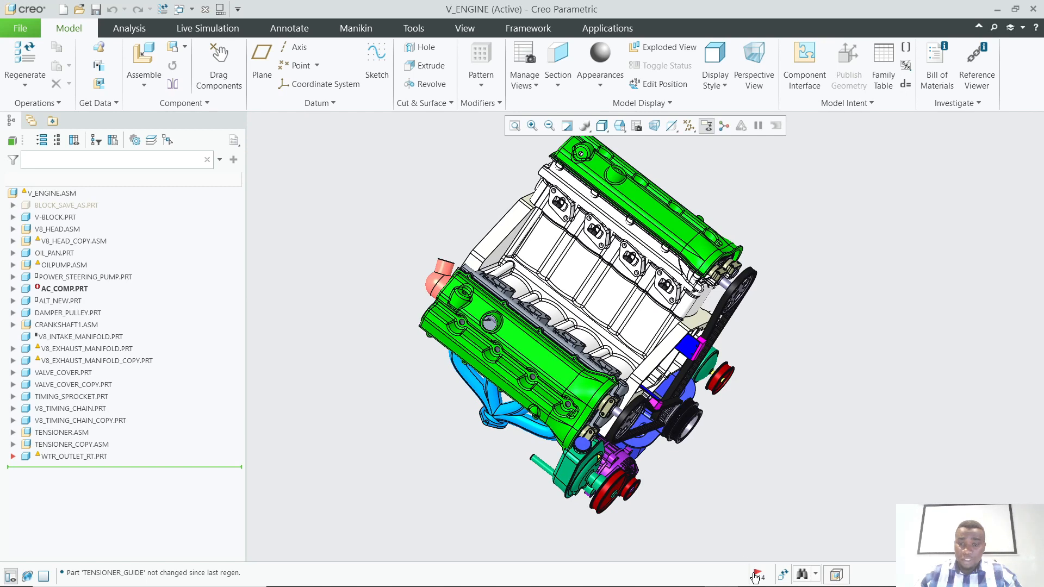
pyautogui.moveTo(758, 578)
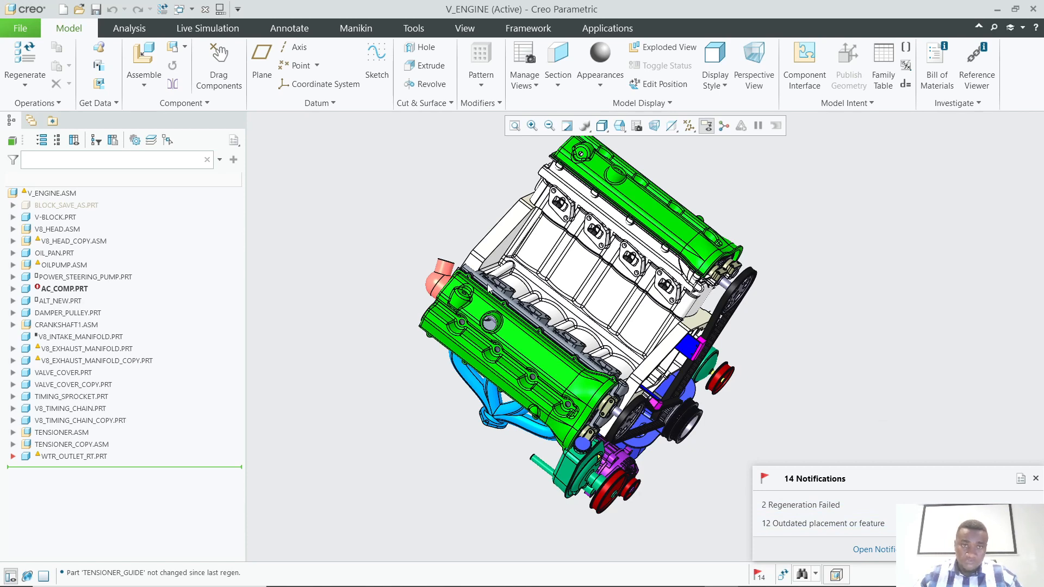
# Open the WTR_OUTLET_RT part from the engine assembly in its own window.
pyautogui.scroll(3, 413, 259)
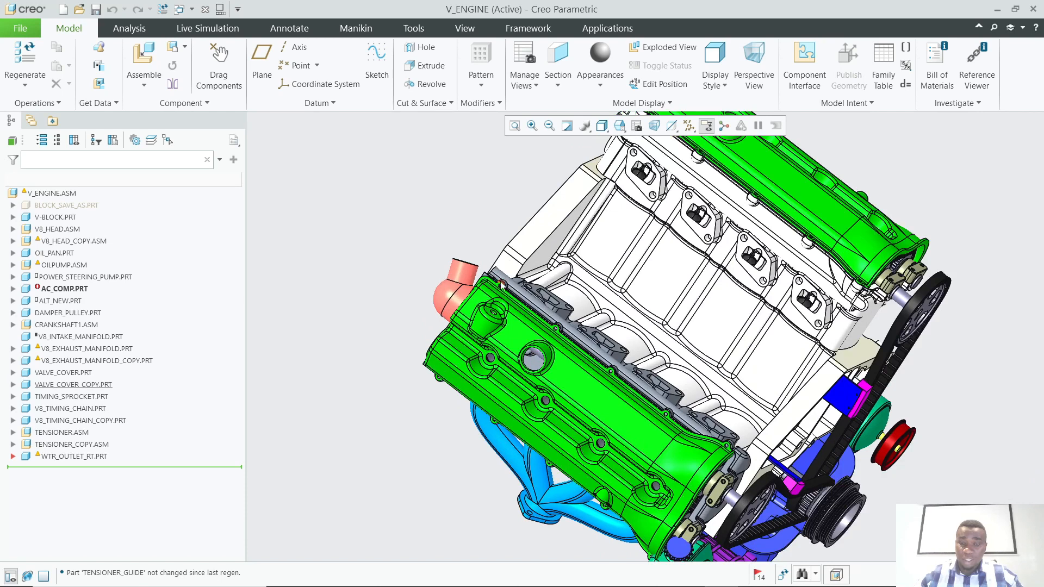
pyautogui.scroll(2, 489, 291)
pyautogui.click(443, 311)
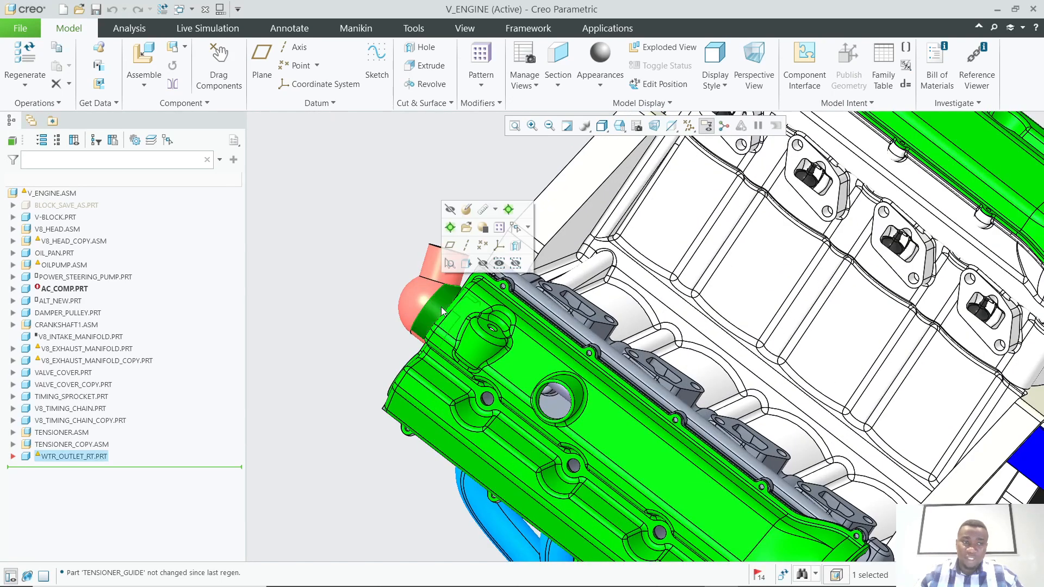
pyautogui.click(470, 264)
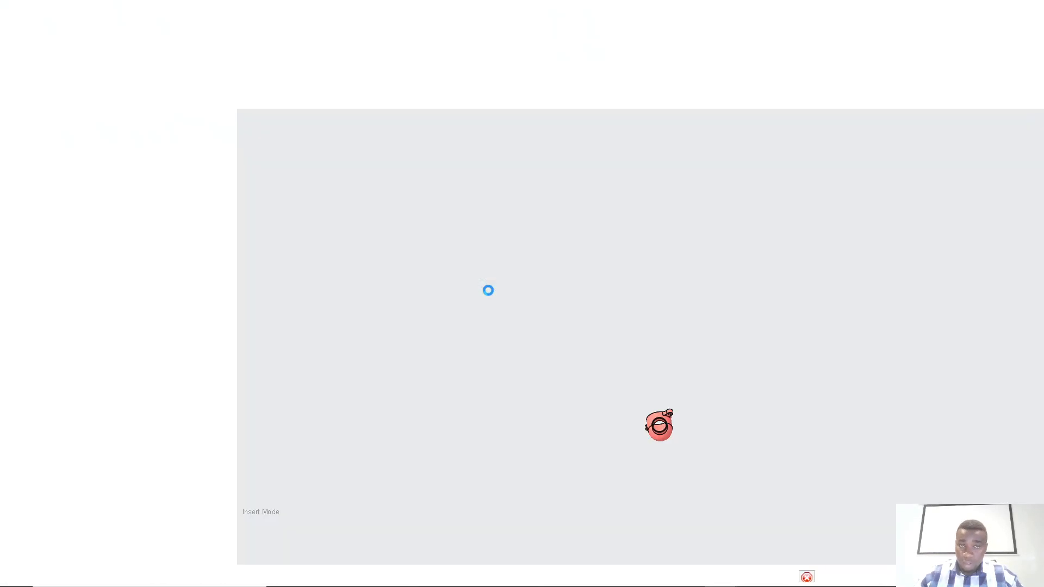
pyautogui.scroll(-4, 684, 416)
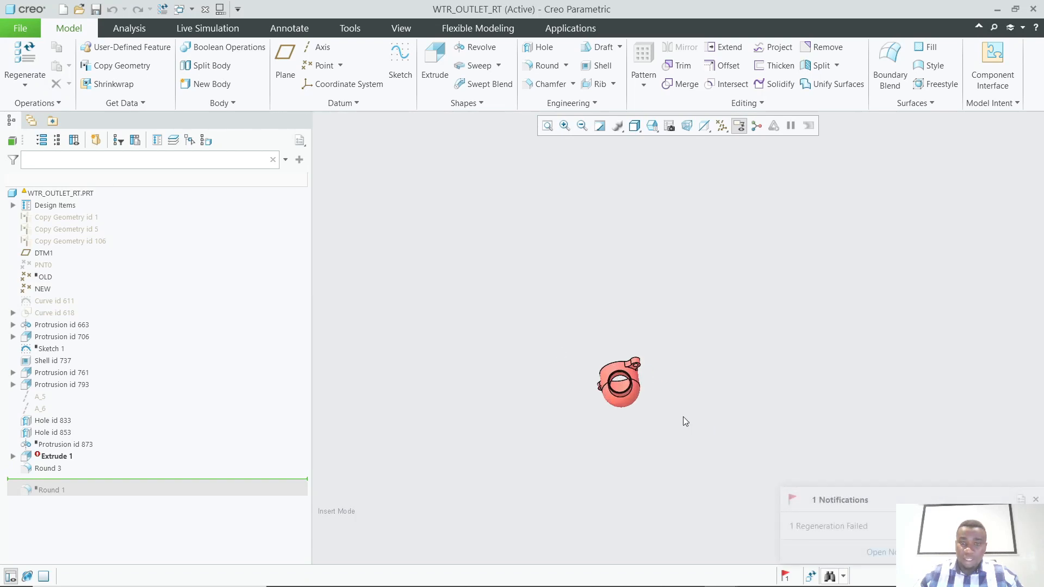
pyautogui.scroll(-3, 588, 384)
pyautogui.scroll(-3, 675, 398)
pyautogui.moveTo(676, 398); pyautogui.dragTo(634, 429, button='middle')
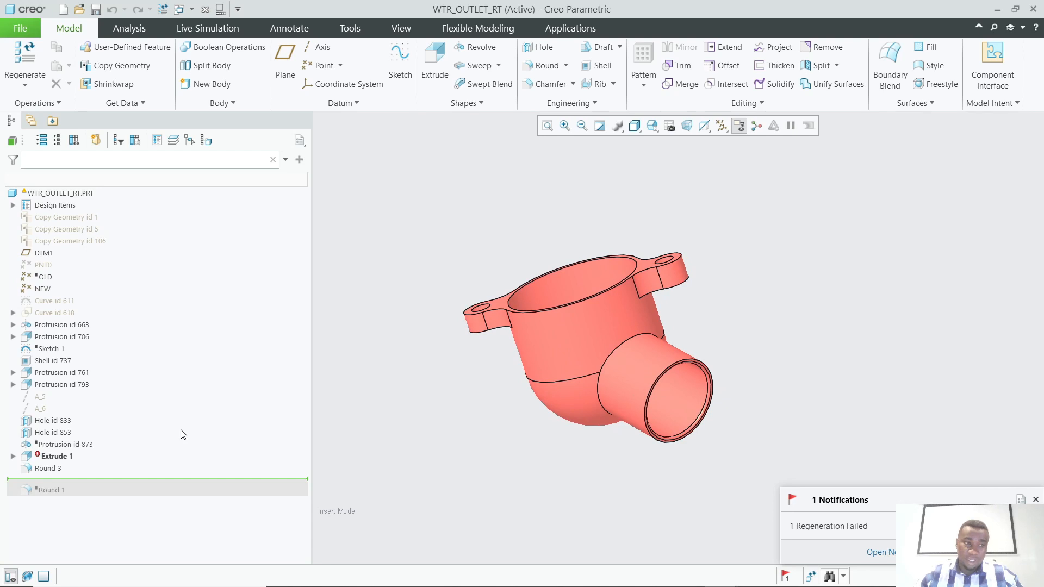
pyautogui.click(54, 457)
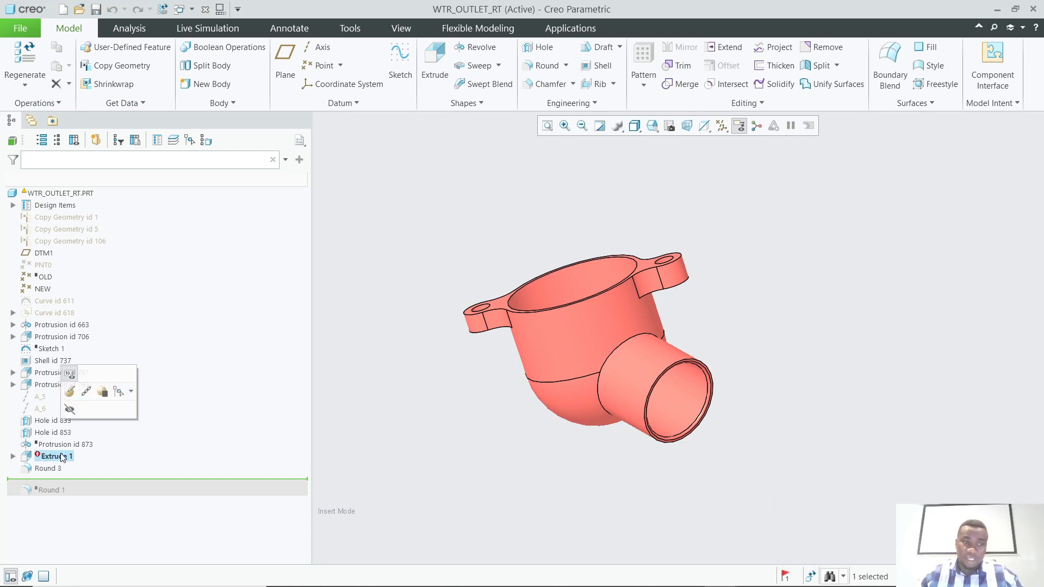
pyautogui.click(71, 394)
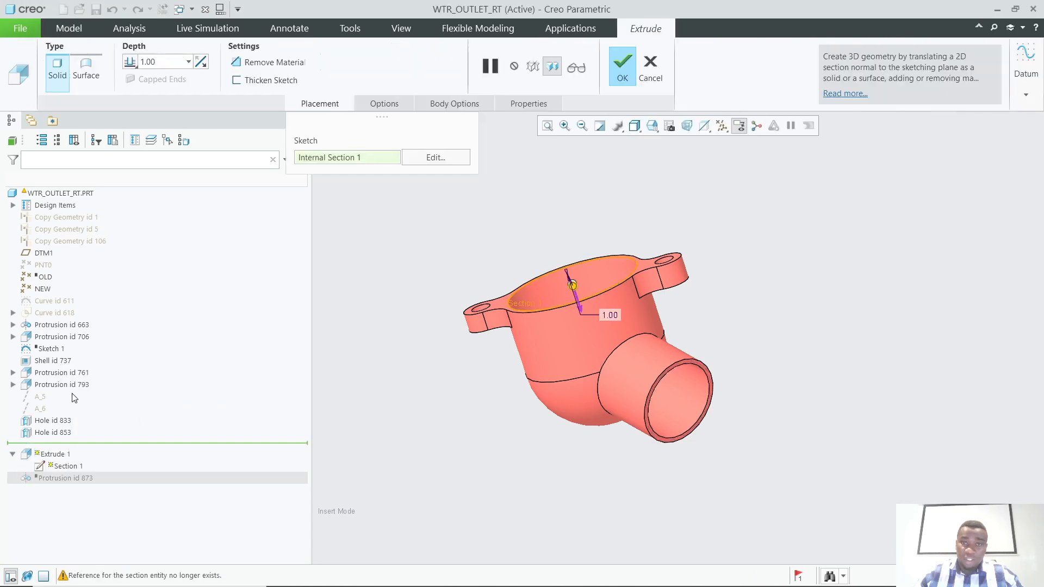
pyautogui.click(651, 69)
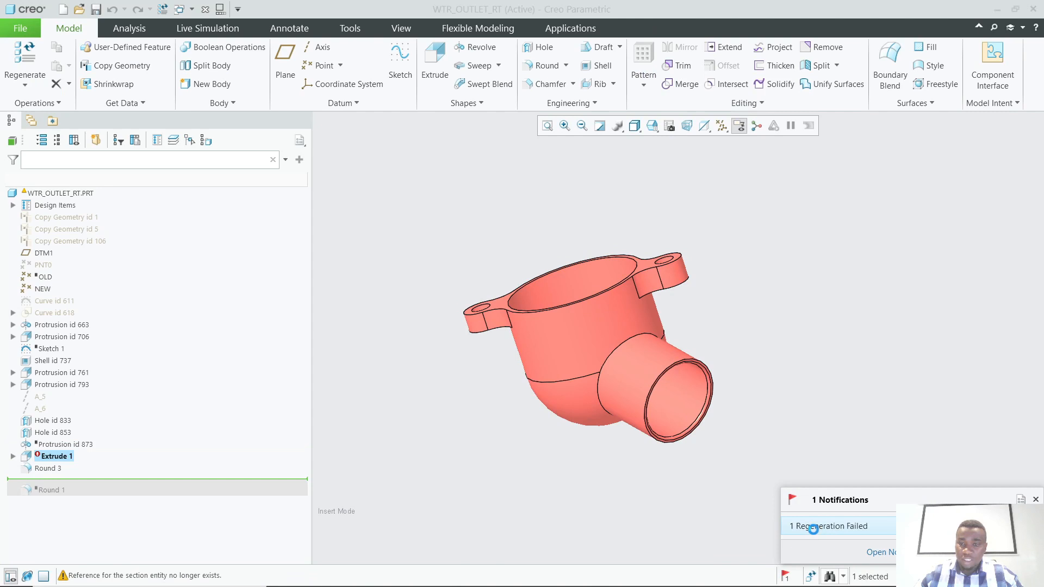
# Review the failure information for Extrude 1 through the regeneration failure notification, and close the report.
pyautogui.click(819, 528)
pyautogui.click(356, 215)
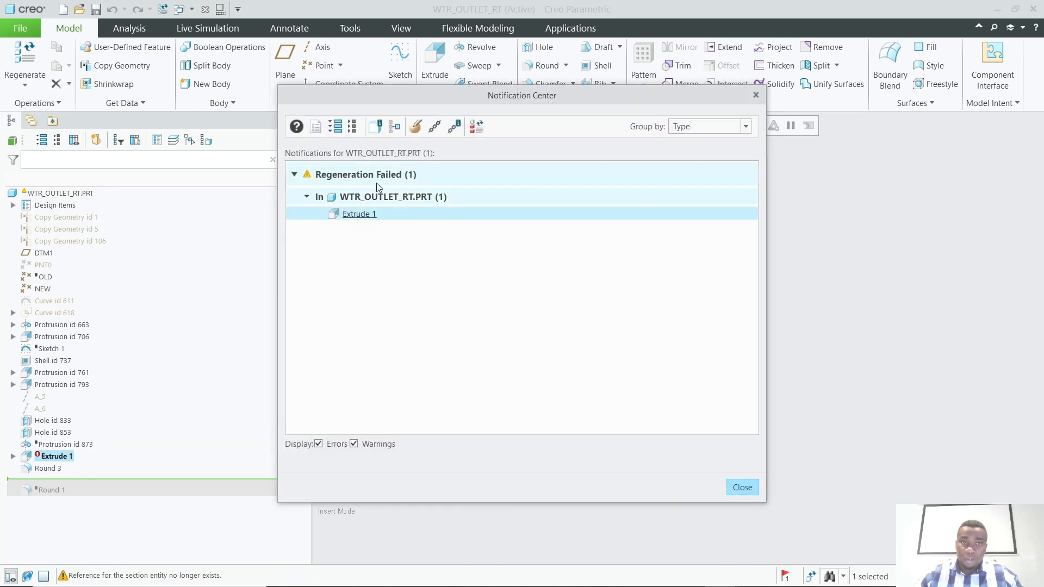
pyautogui.click(375, 129)
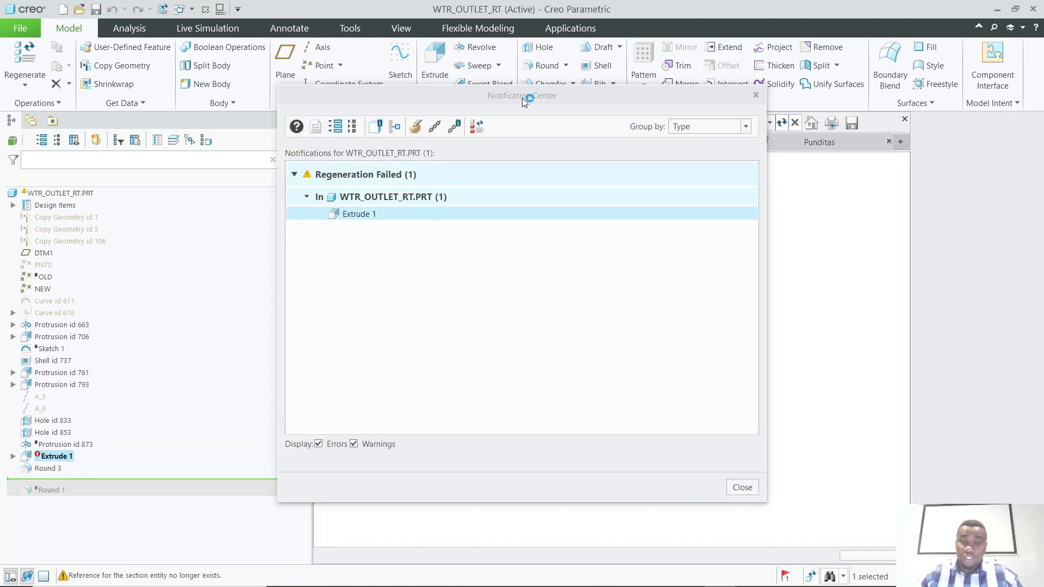
pyautogui.moveTo(521, 98); pyautogui.dragTo(678, 381)
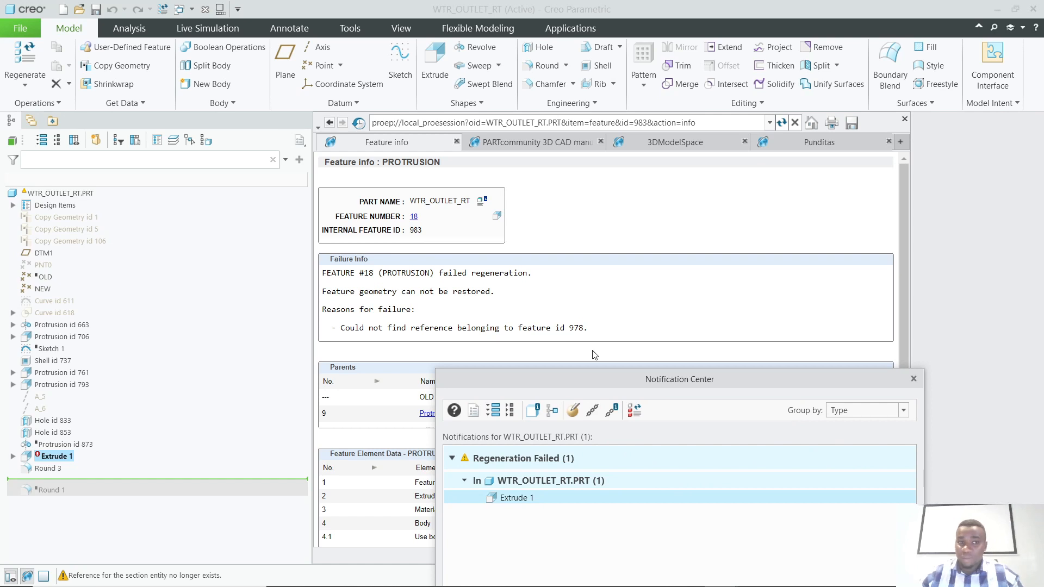
pyautogui.click(913, 379)
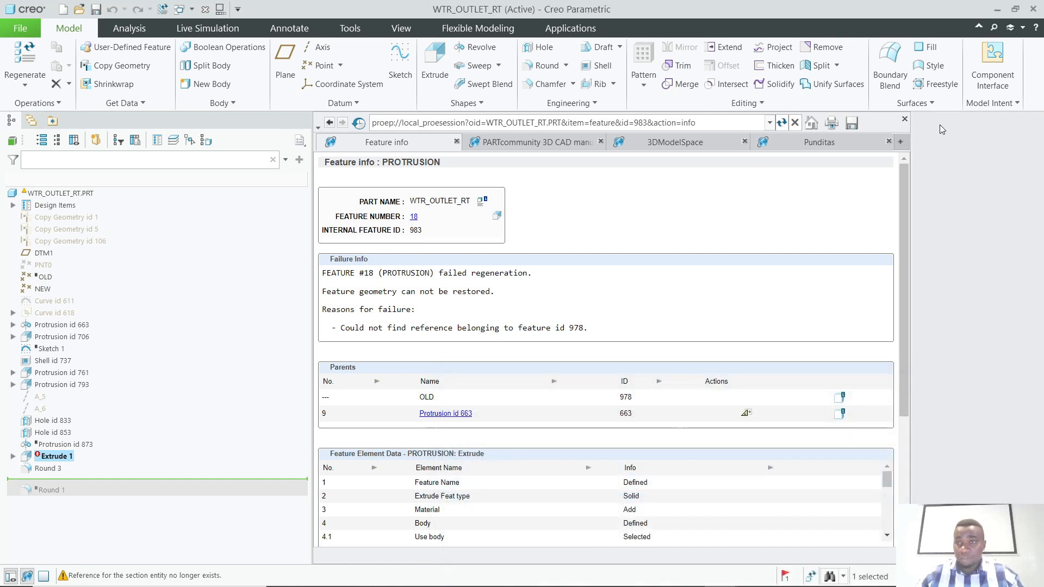
pyautogui.click(906, 120)
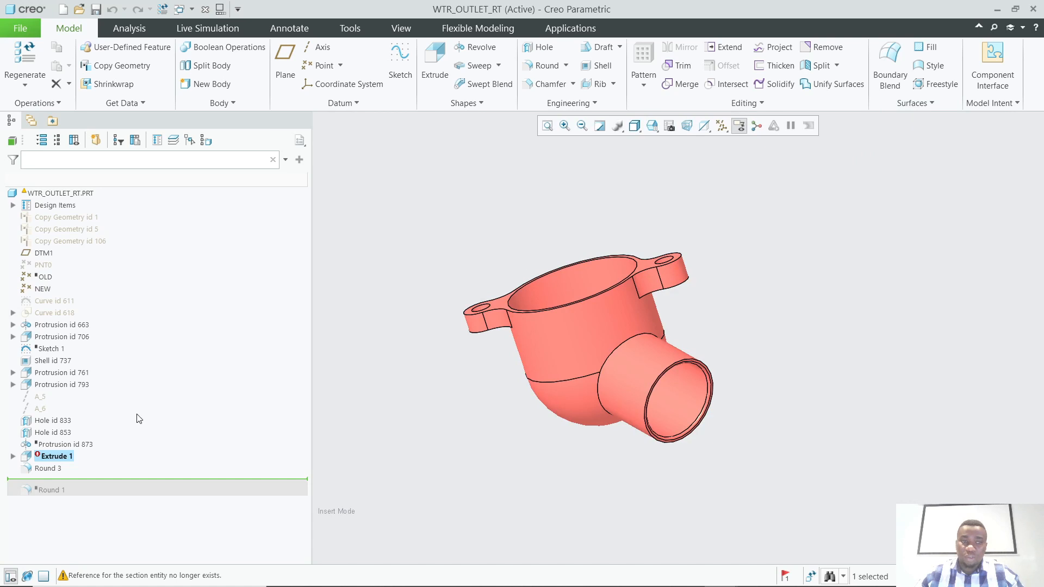
# Redefine the failed Extrude 1 and open its internal section for editing.
pyautogui.rightClick(46, 459)
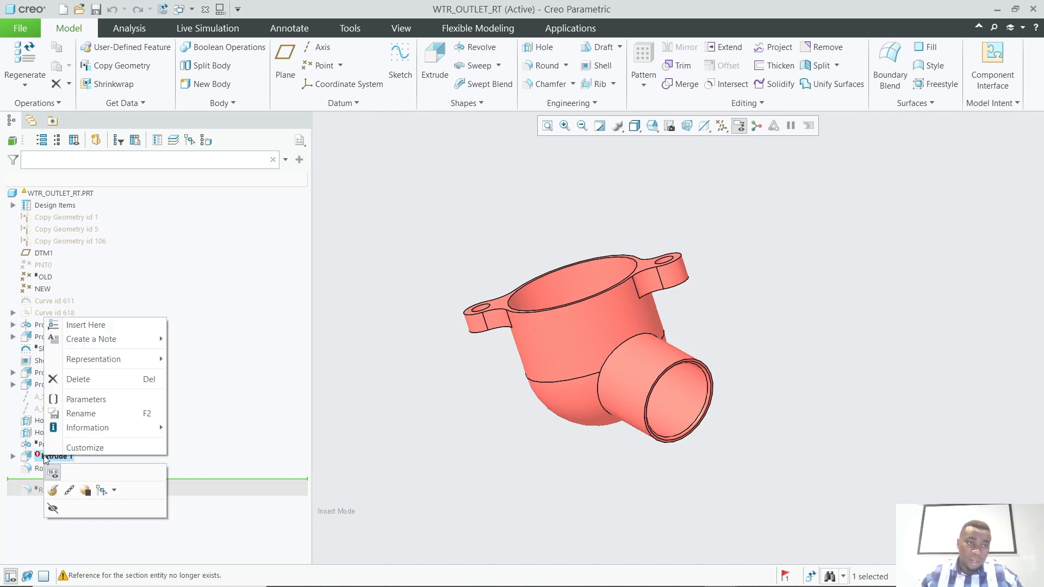
pyautogui.click(69, 492)
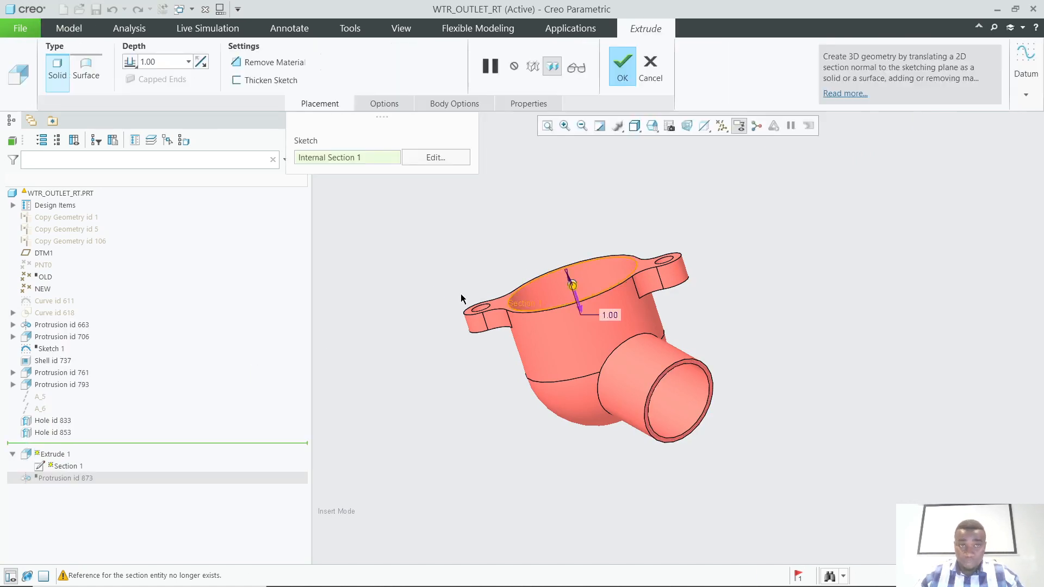
pyautogui.click(436, 157)
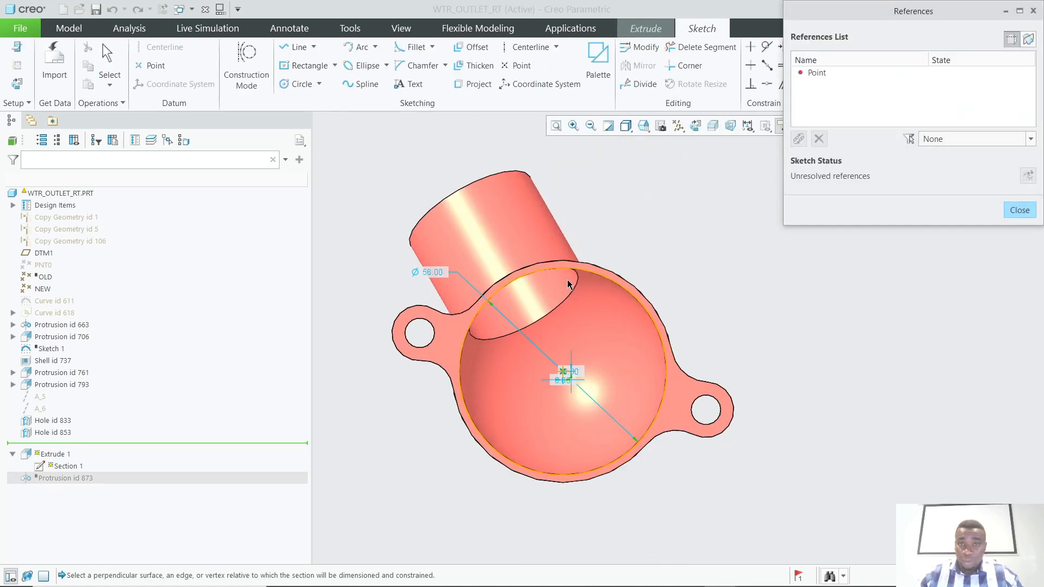
# Replace the section's unresolved Point reference with the datum point NEW.
pyautogui.click(826, 74)
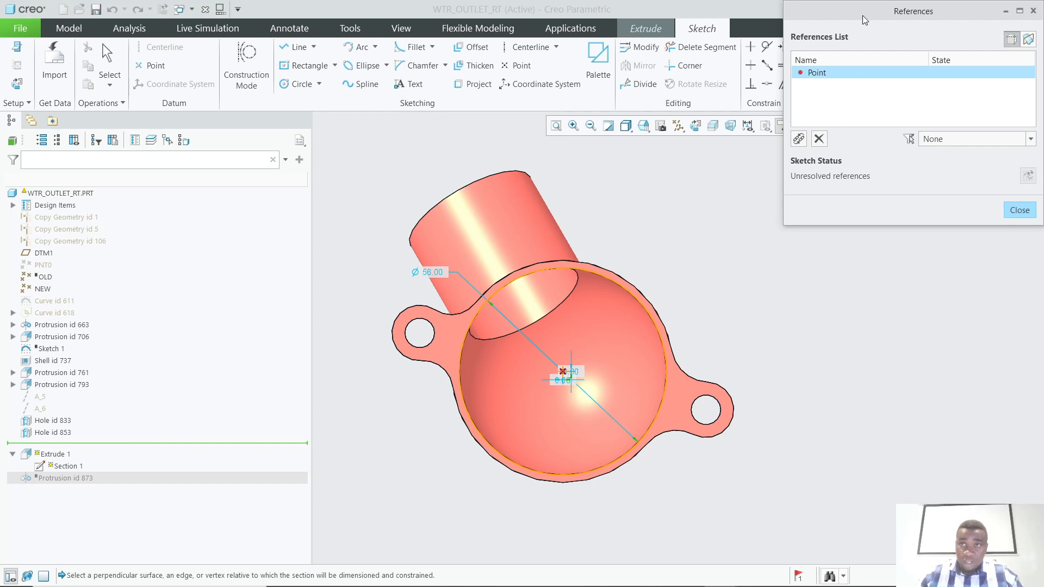
pyautogui.moveTo(862, 13); pyautogui.dragTo(781, 129)
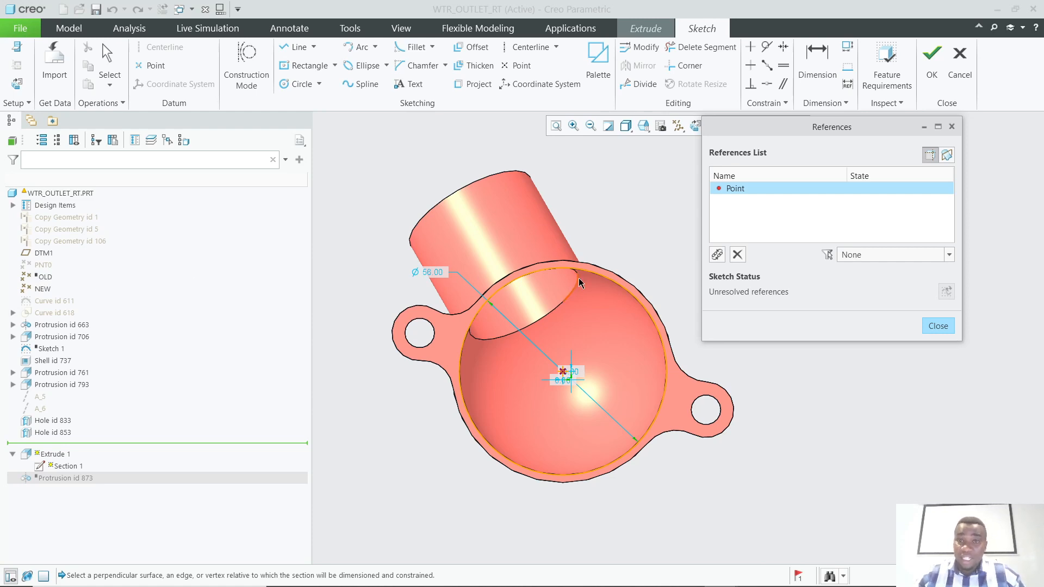
pyautogui.click(718, 255)
pyautogui.click(47, 288)
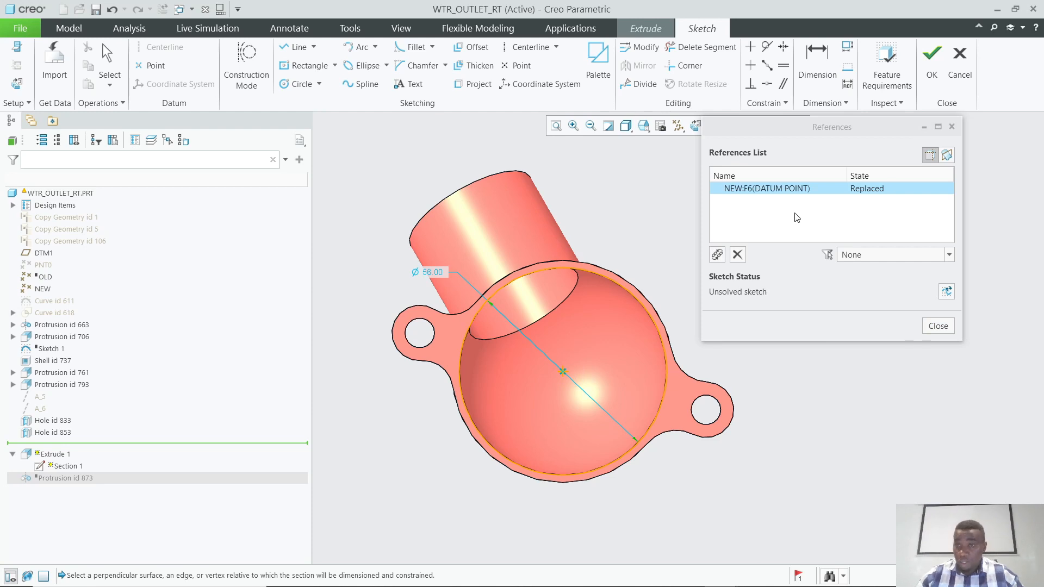
pyautogui.click(938, 325)
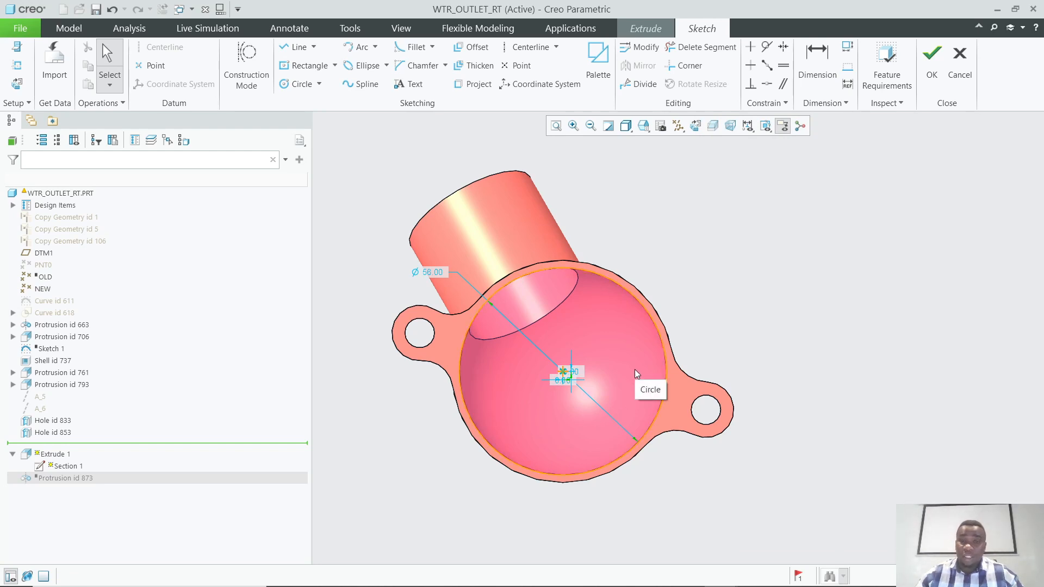
# Accept the repaired section and complete the redefinition of Extrude 1.
pyautogui.click(932, 60)
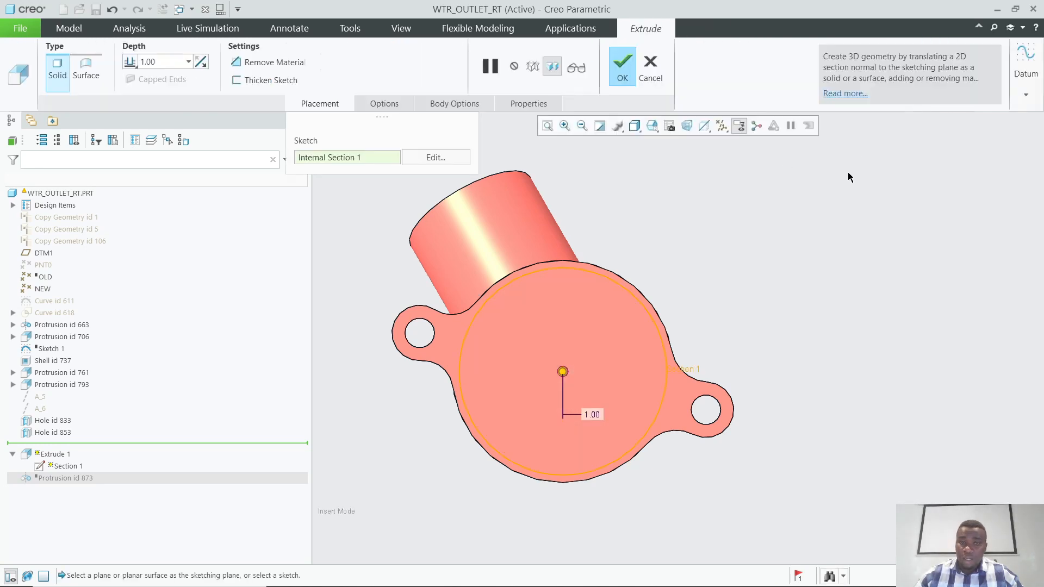
pyautogui.moveTo(583, 330)
pyautogui.mouseDown(button='middle')
pyautogui.moveTo(574, 303)
pyautogui.moveTo(582, 268)
pyautogui.moveTo(535, 247)
pyautogui.moveTo(492, 273)
pyautogui.mouseUp(button='middle')
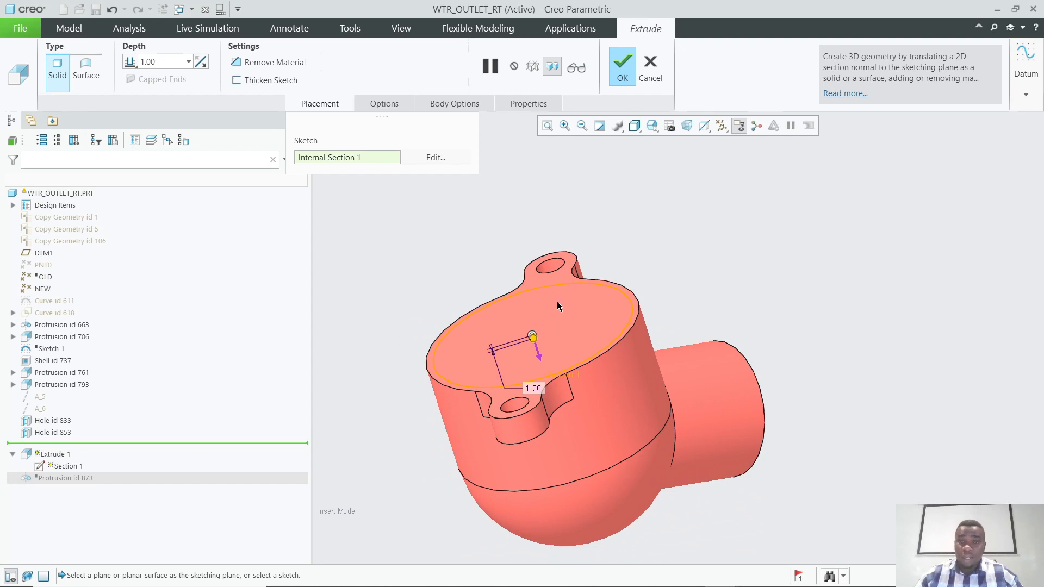
pyautogui.click(623, 68)
# Examine the repaired water outlet from several angles and look closely at the rounded rim of its pipe.
pyautogui.moveTo(644, 288); pyautogui.dragTo(536, 299, button='middle')
pyautogui.scroll(2, 588, 299)
pyautogui.scroll(-2, 671, 284)
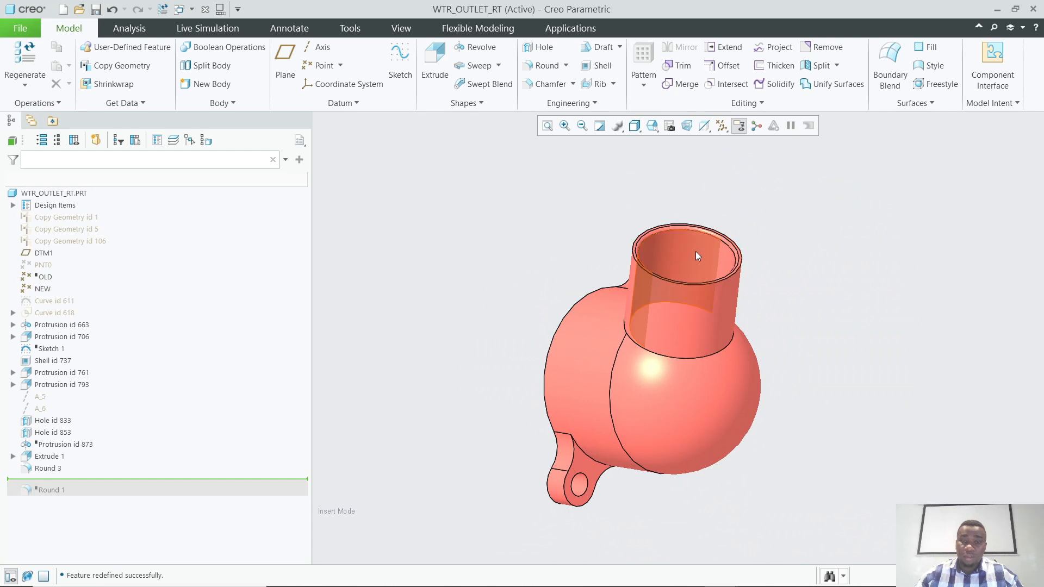
pyautogui.scroll(-4, 694, 239)
pyautogui.scroll(2, 583, 241)
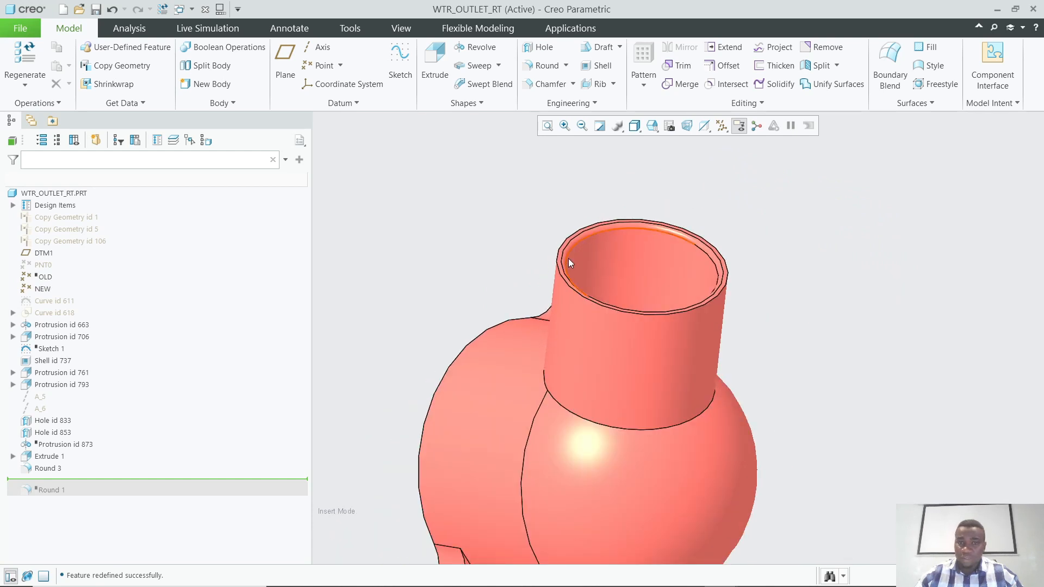
pyautogui.moveTo(566, 258); pyautogui.dragTo(564, 273, button='middle')
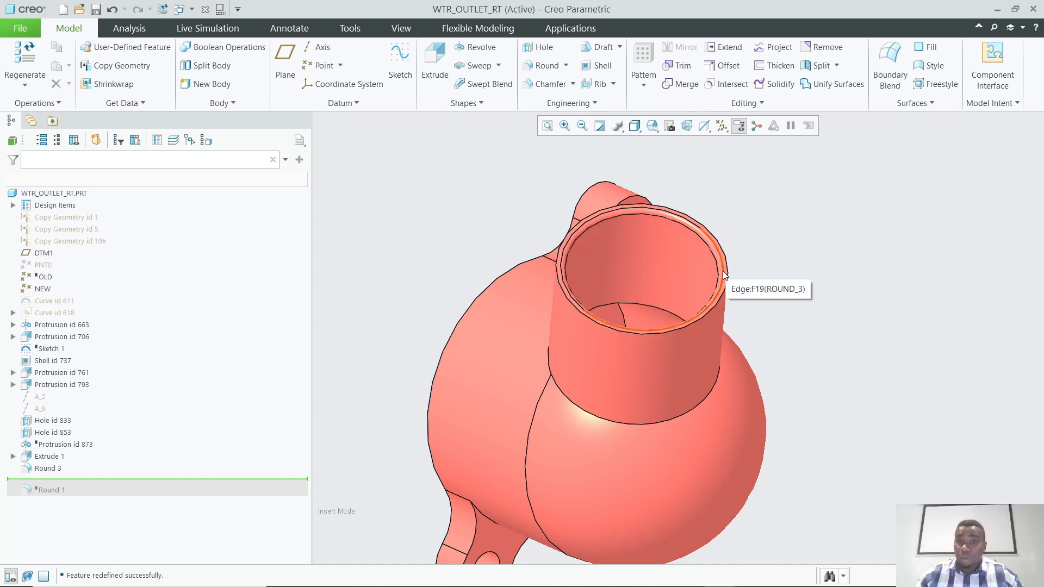
pyautogui.scroll(-2, 765, 247)
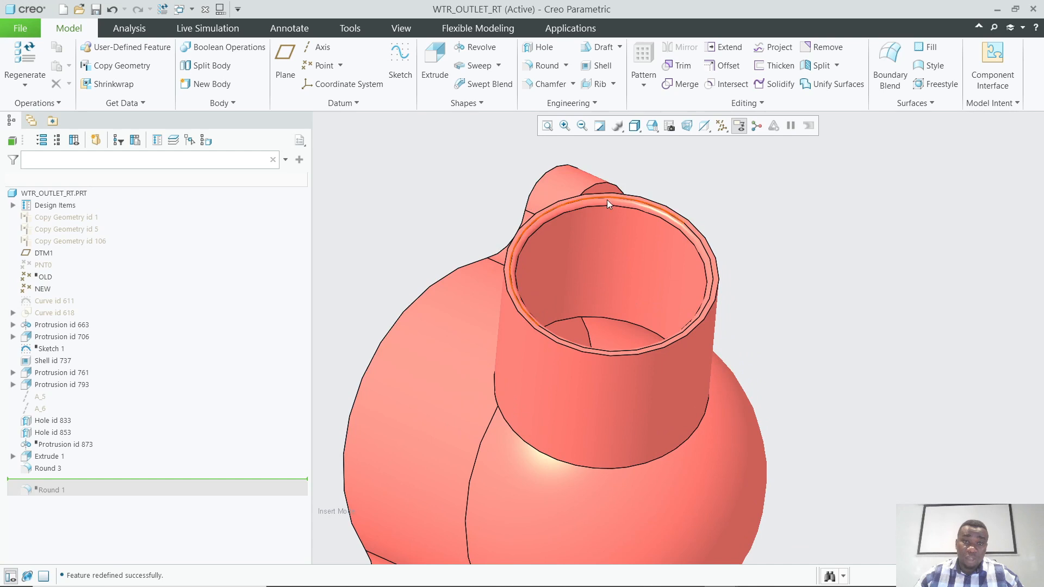
pyautogui.scroll(-2, 679, 205)
pyautogui.scroll(-3, 547, 207)
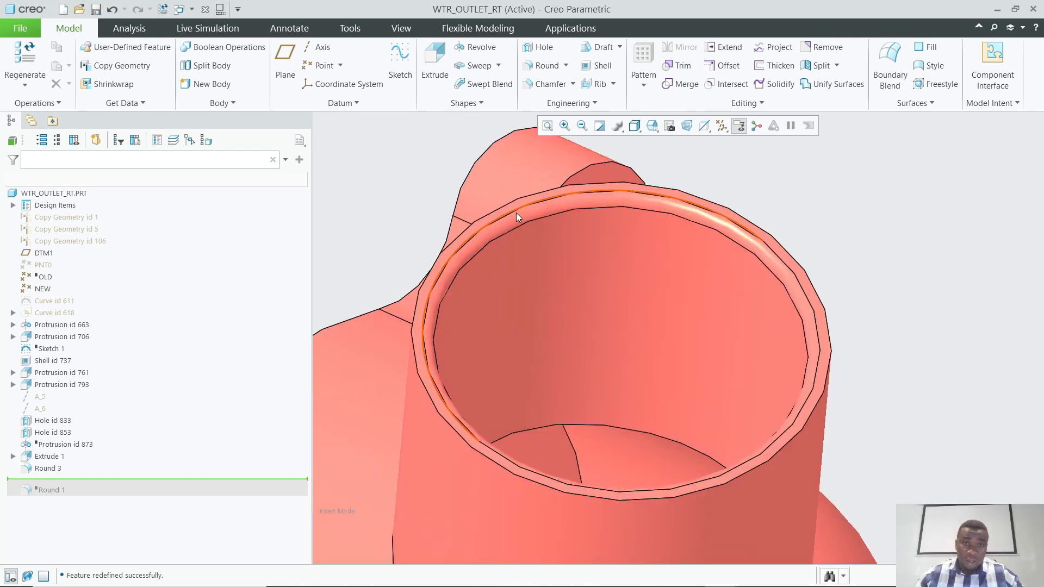
# Redefine Protrusion id 706, the pipe of the water outlet, and open its internal section for editing.
pyautogui.click(512, 211)
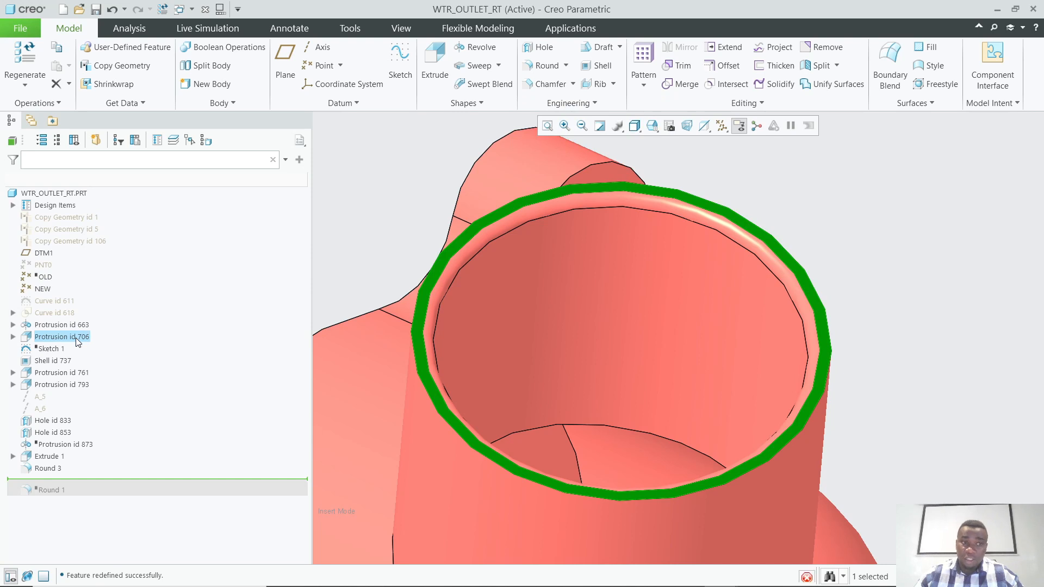
pyautogui.rightClick(76, 338)
pyautogui.click(104, 283)
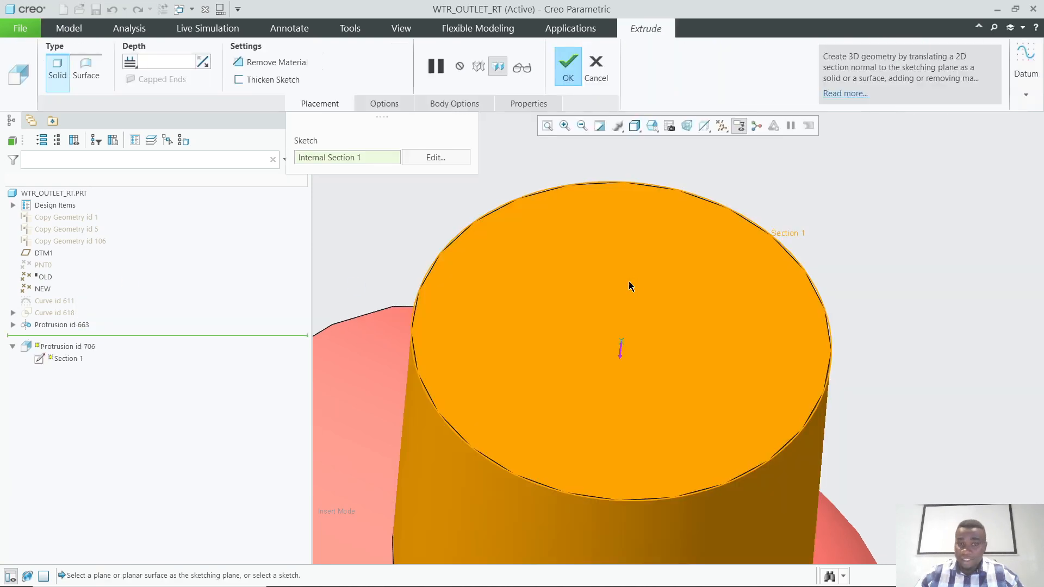
pyautogui.click(455, 159)
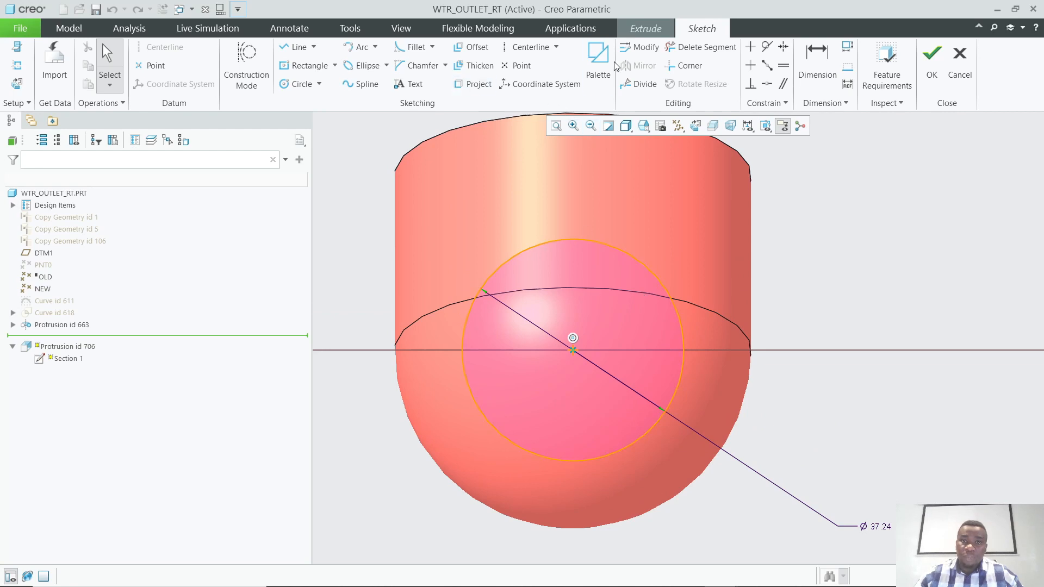
# Insert an 8-Sided Octagon centred on the circle and scale it to about 13.75, just inside the circle.
pyautogui.click(599, 60)
pyautogui.scroll(-1, 907, 476)
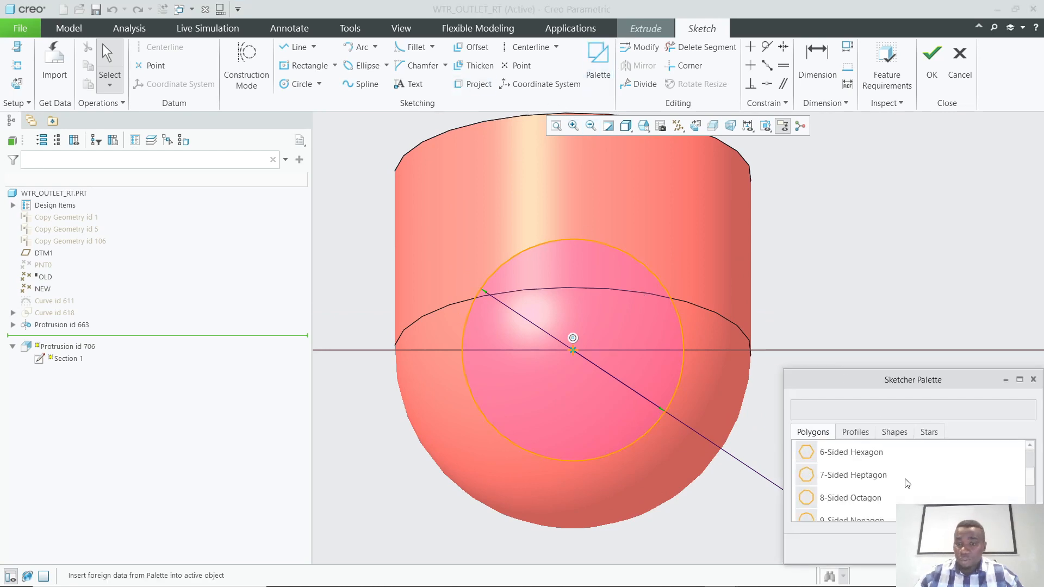
pyautogui.click(890, 497)
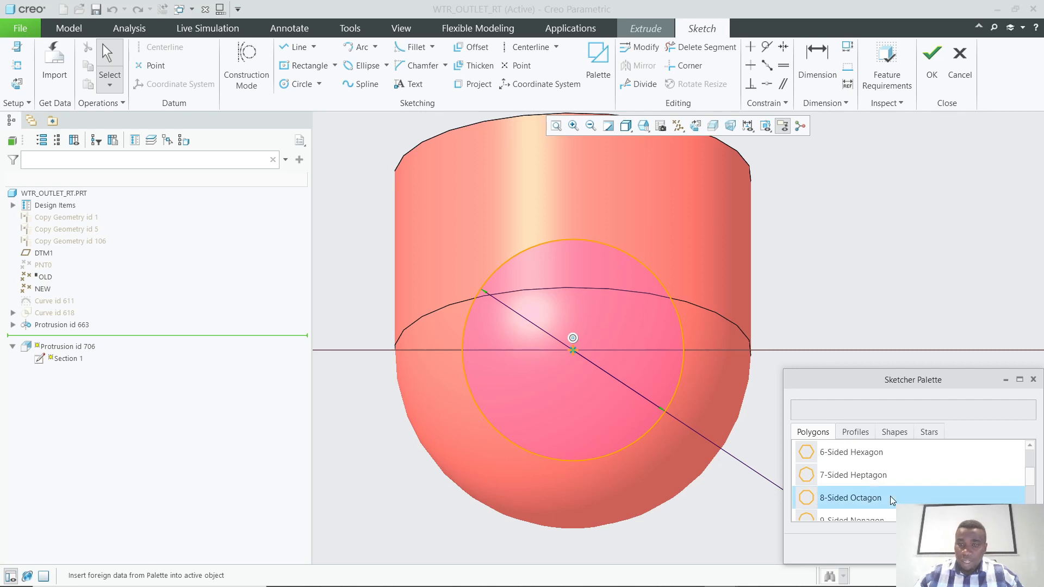
pyautogui.moveTo(863, 499)
pyautogui.mouseDown()
pyautogui.moveTo(674, 375)
pyautogui.moveTo(565, 349)
pyautogui.mouseUp()
pyautogui.scroll(2, 589, 365)
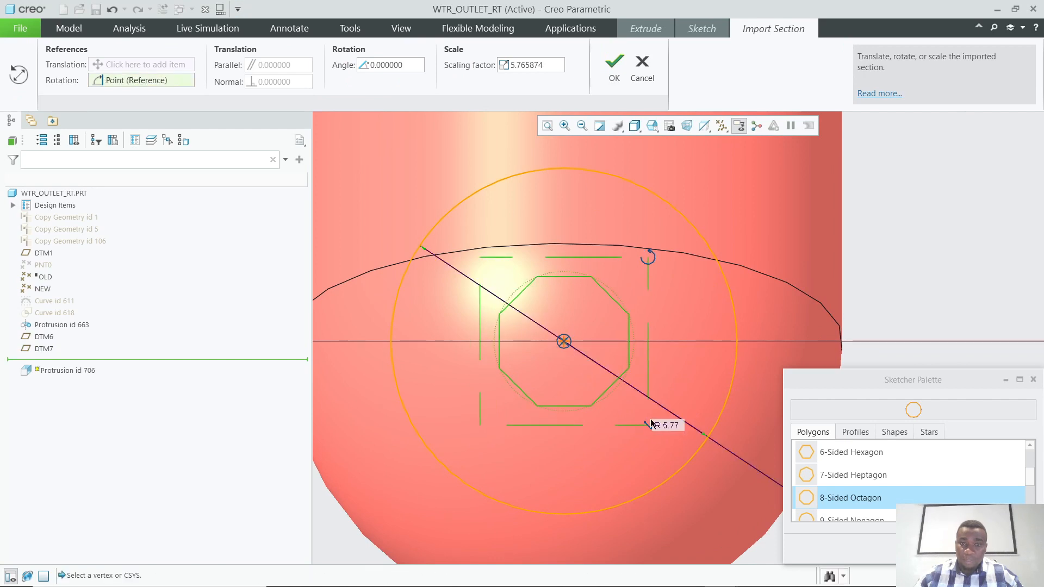
pyautogui.moveTo(651, 263); pyautogui.dragTo(664, 243)
pyautogui.moveTo(651, 426); pyautogui.dragTo(769, 542)
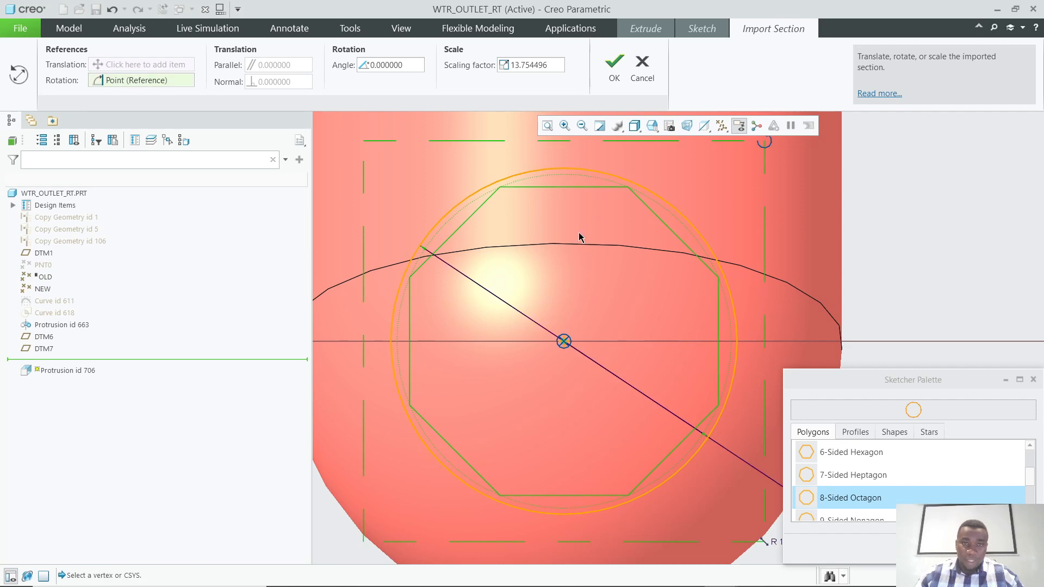
pyautogui.click(614, 64)
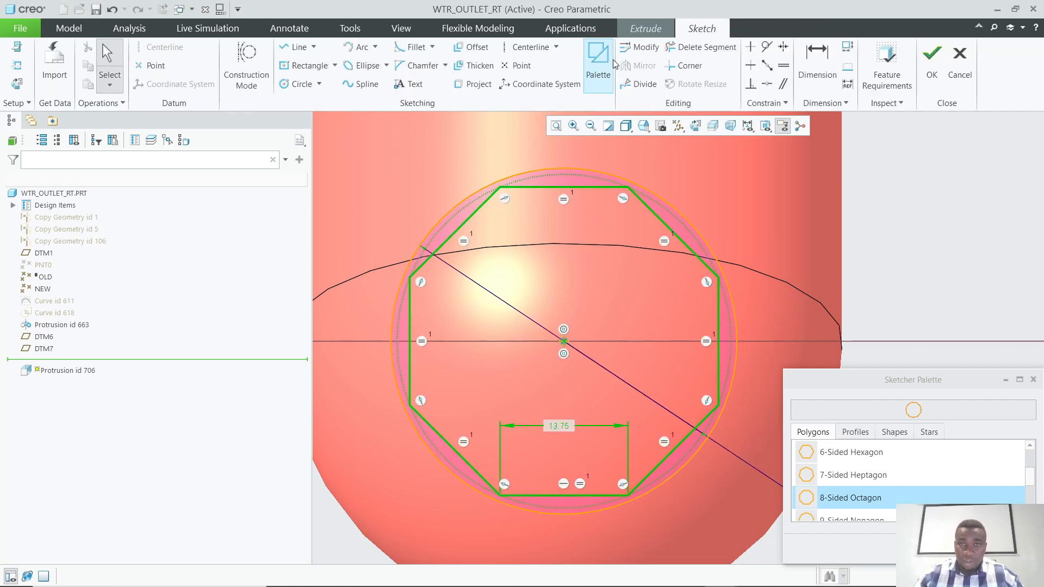
pyautogui.click(1034, 380)
pyautogui.scroll(-2, 599, 277)
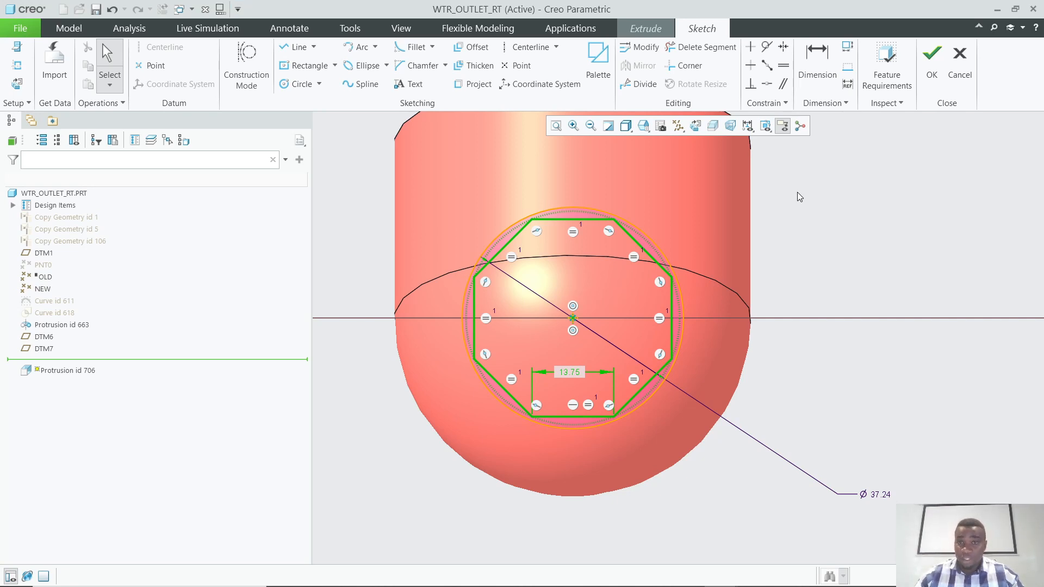
pyautogui.click(657, 245)
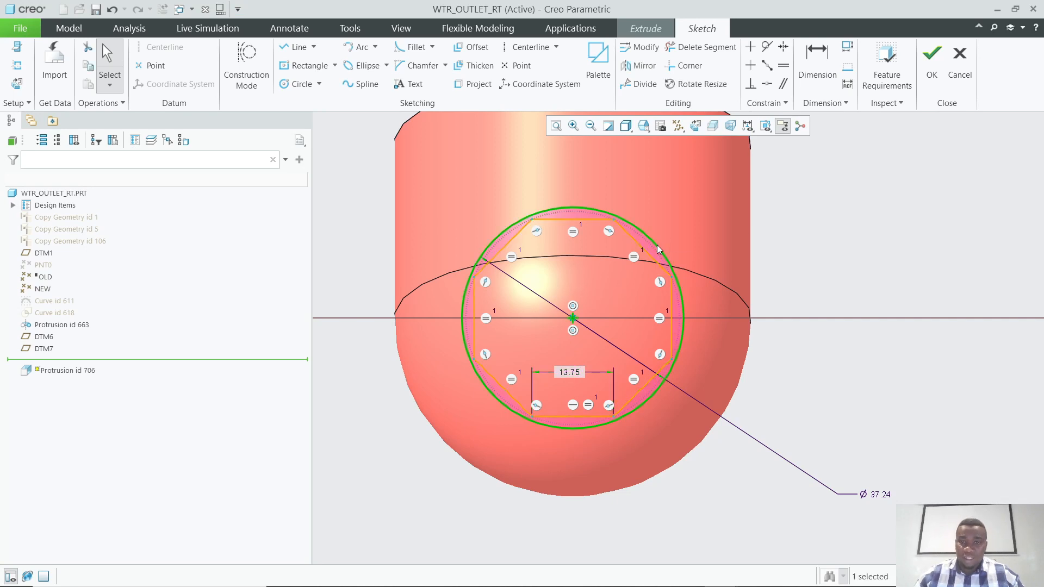
pyautogui.press('Delete')
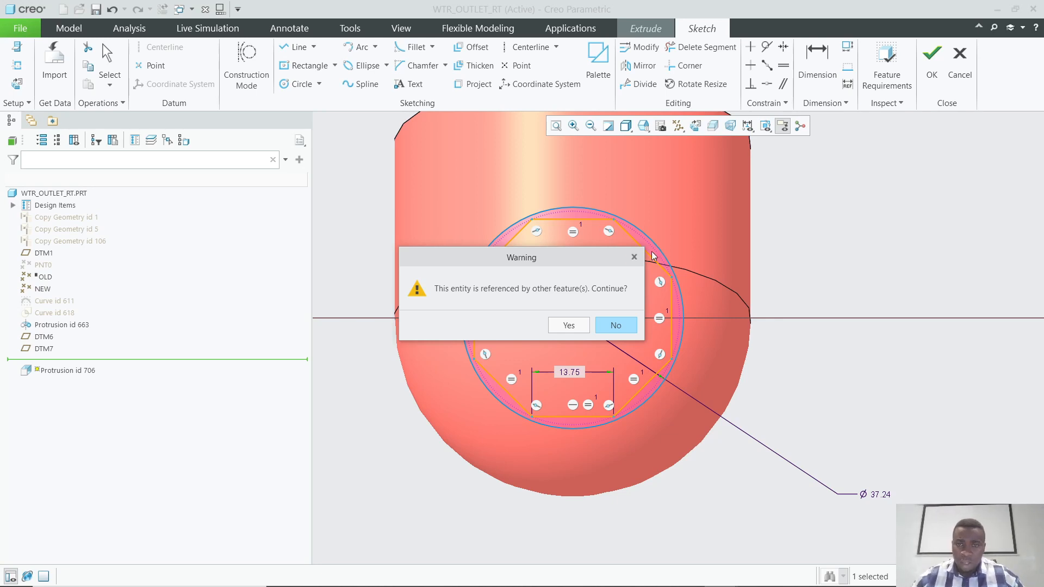
pyautogui.click(634, 256)
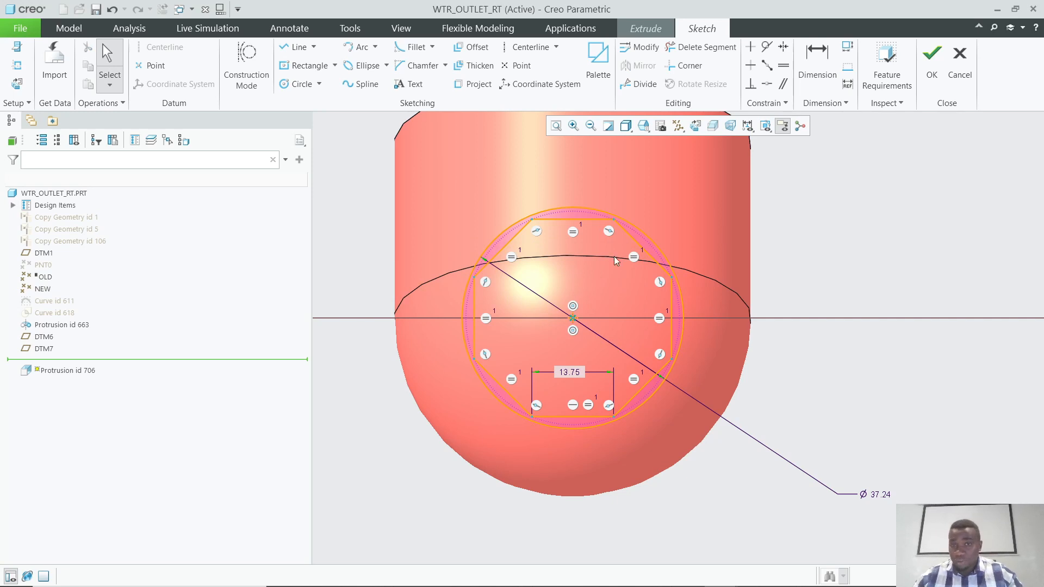
# Replace the circle with the octagon's upper slanted edge so its references transfer, deleting the circle's dimension.
pyautogui.scroll(2, 615, 256)
pyautogui.click(651, 227)
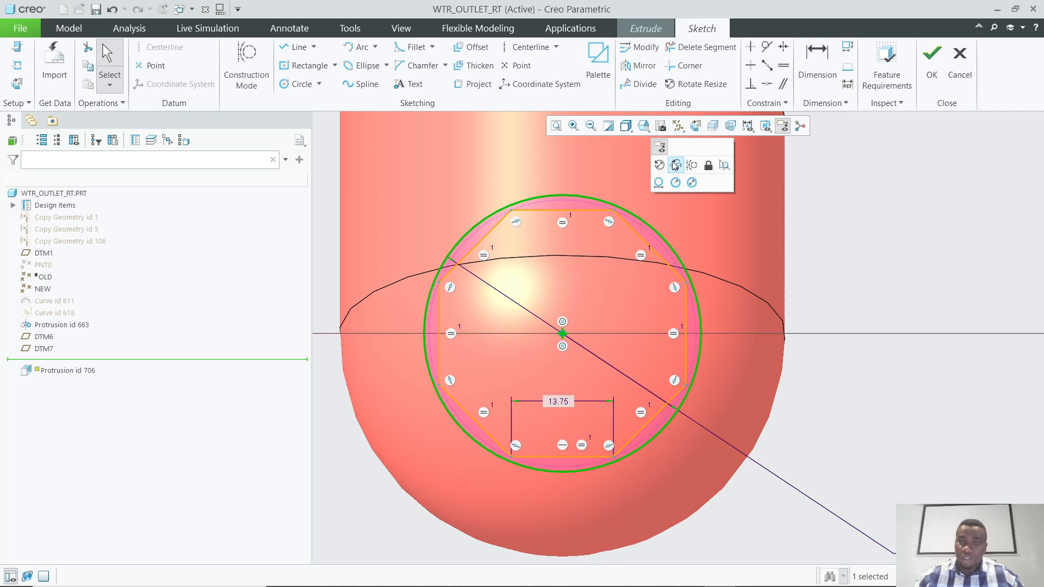
pyautogui.click(676, 164)
pyautogui.click(651, 243)
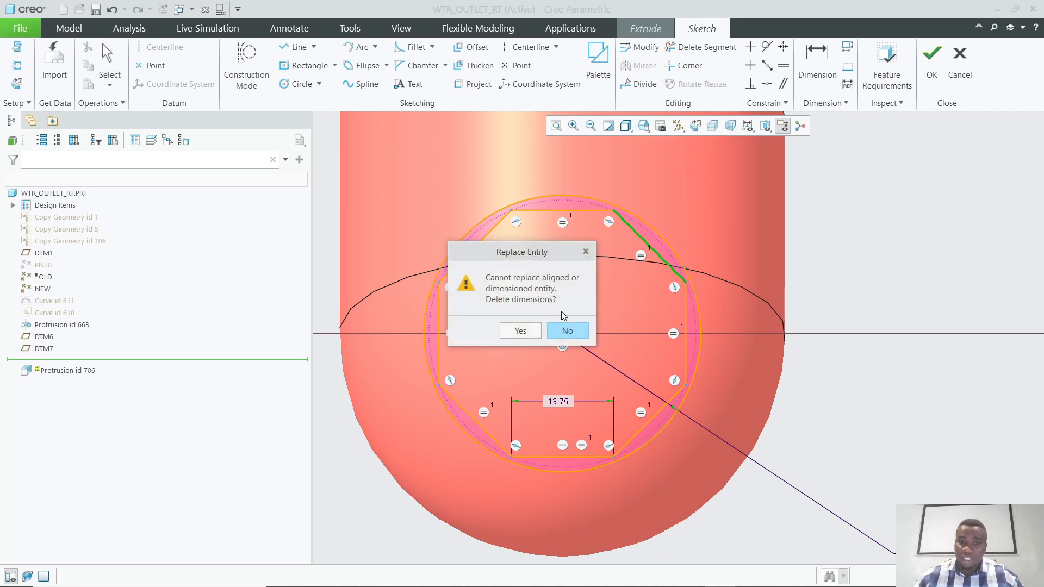
pyautogui.click(528, 330)
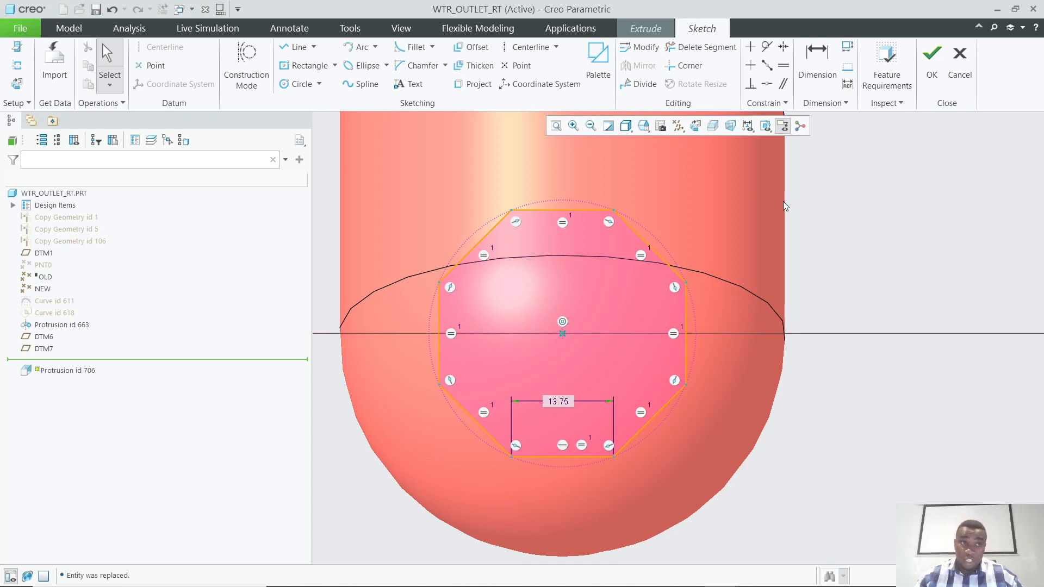
# Accept the octagonal section, complete the redefinition of Protrusion id 706 and inspect the rounded rim.
pyautogui.click(932, 61)
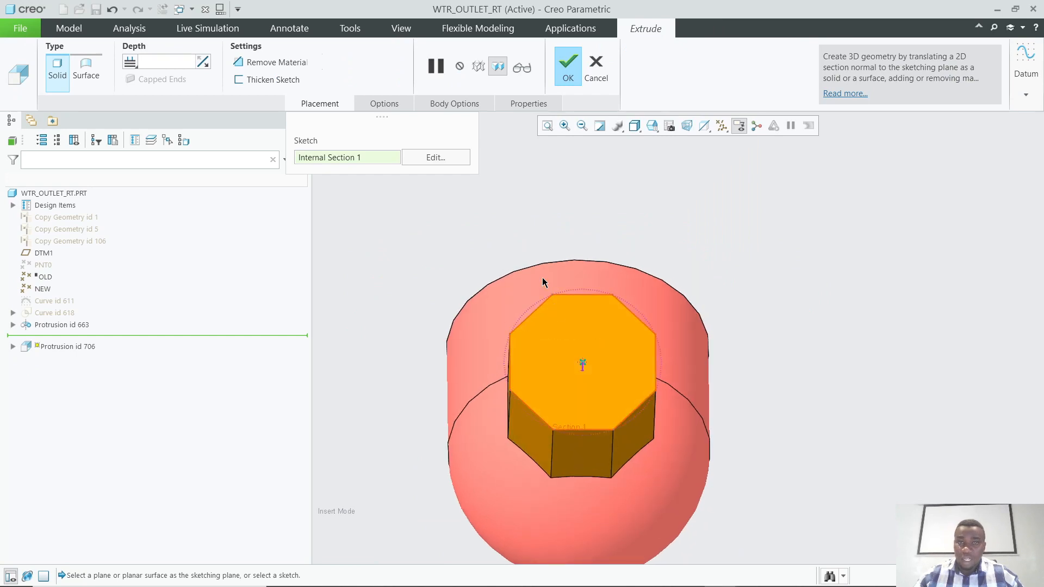
pyautogui.click(568, 68)
pyautogui.click(523, 221)
pyautogui.moveTo(555, 300)
pyautogui.mouseDown(button='middle')
pyautogui.moveTo(606, 327)
pyautogui.moveTo(545, 309)
pyautogui.mouseUp(button='middle')
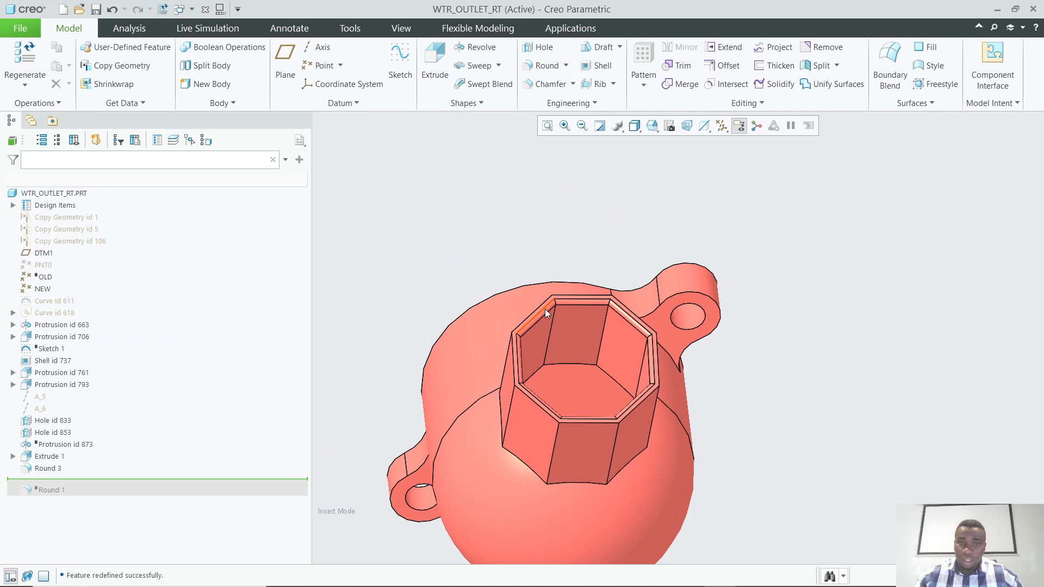
pyautogui.scroll(-5, 545, 309)
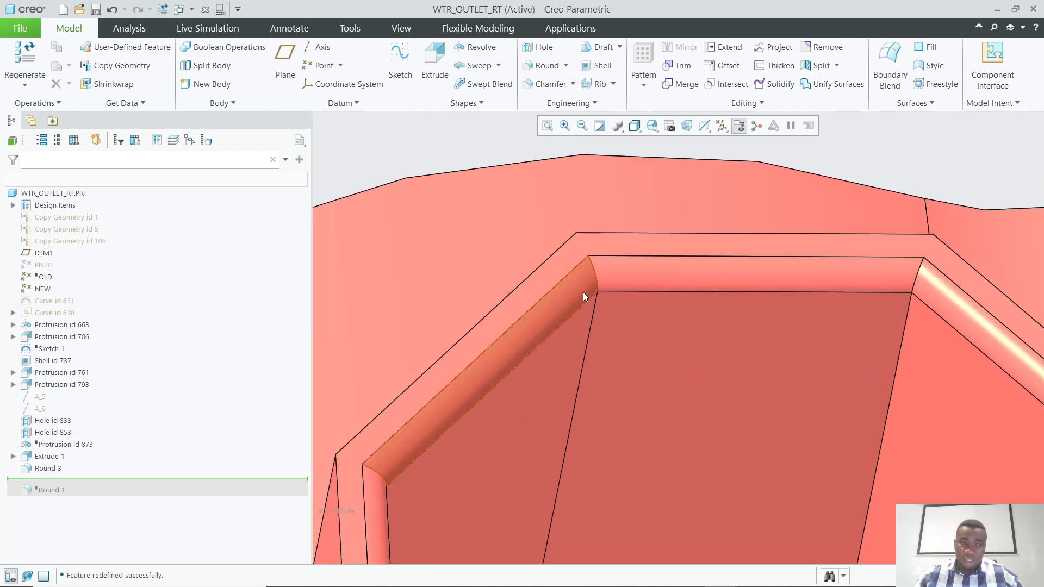
pyautogui.scroll(4, 639, 272)
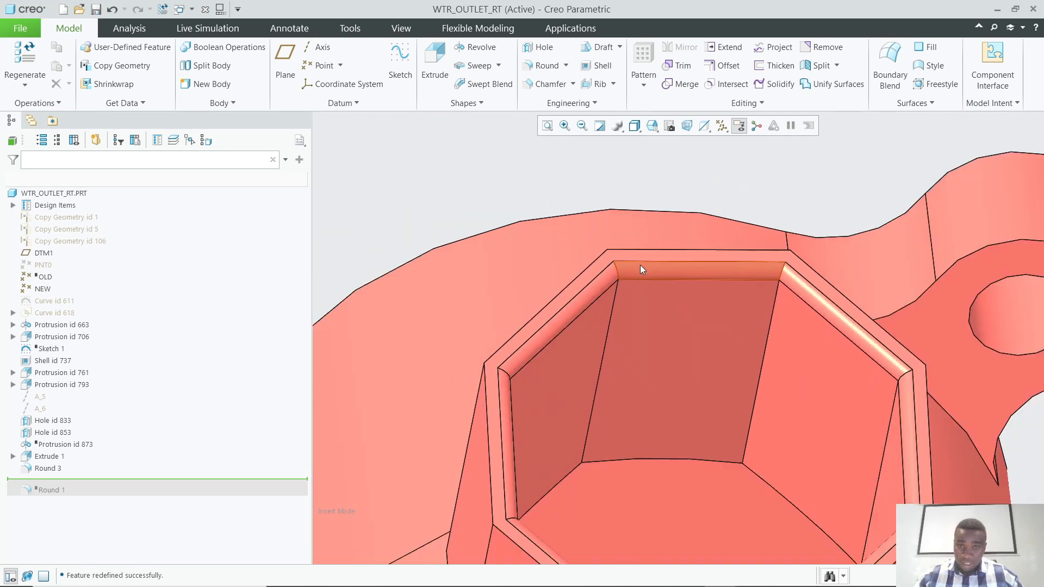
pyautogui.scroll(4, 625, 255)
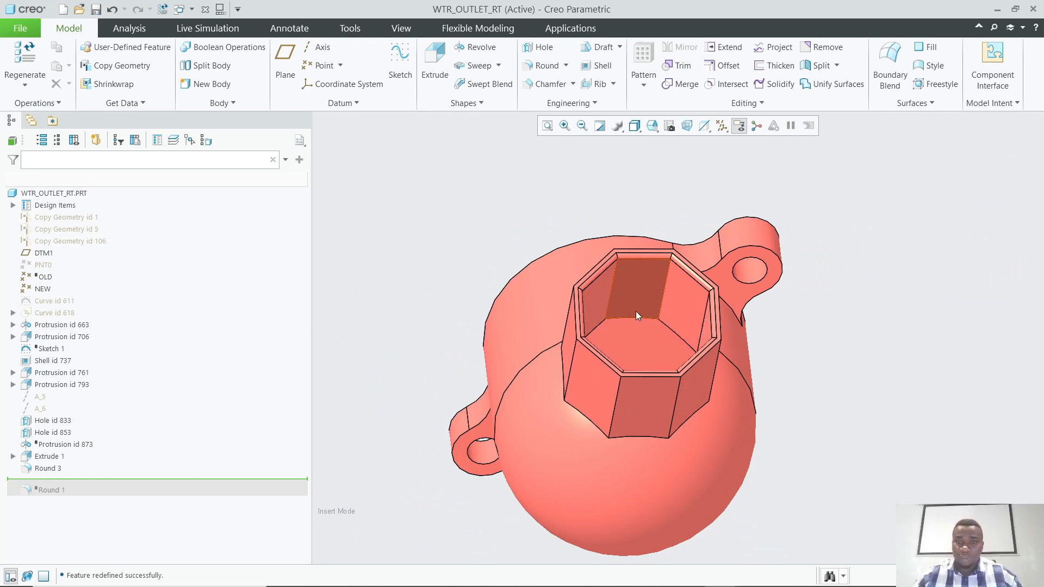
# Close the water outlet part to return to the V_ENGINE assembly and open the failed AC_COMP part's placement for redefinition.
pyautogui.click(206, 12)
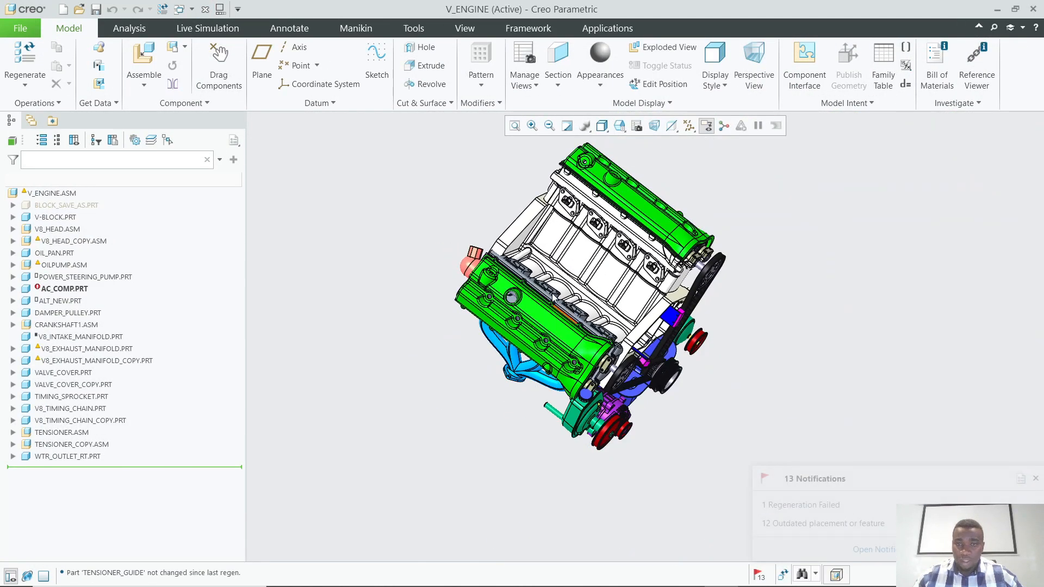
pyautogui.moveTo(570, 270)
pyautogui.mouseDown(button='middle')
pyautogui.moveTo(506, 178)
pyautogui.moveTo(451, 190)
pyautogui.mouseUp(button='middle')
pyautogui.scroll(3, 472, 434)
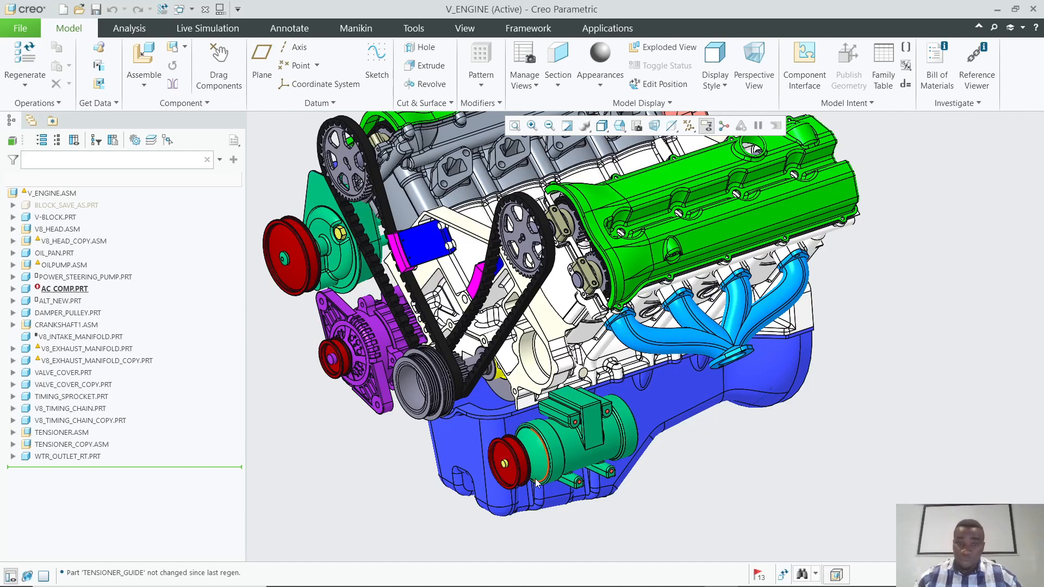
pyautogui.scroll(-3, 514, 482)
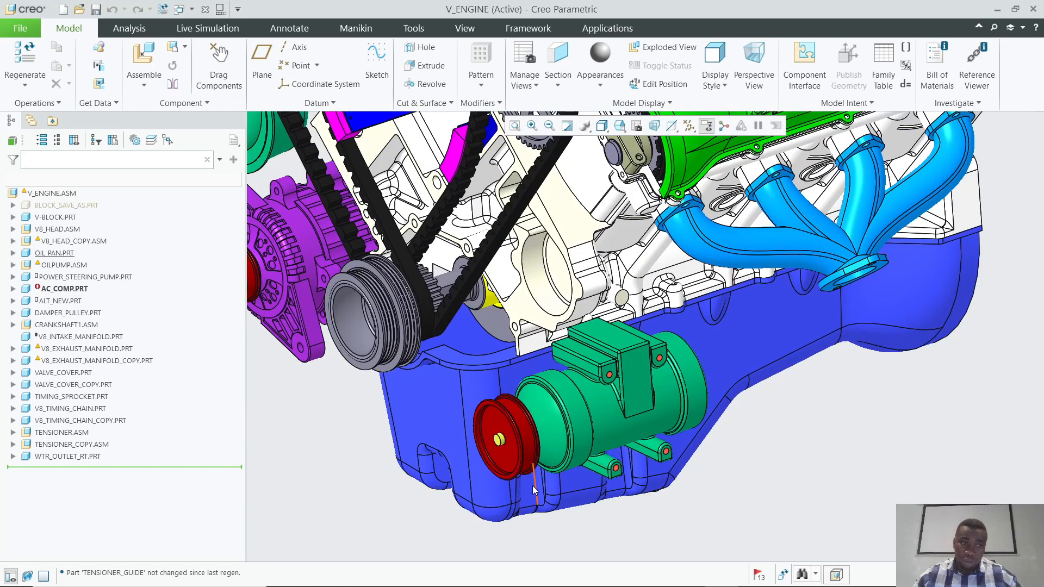
pyautogui.click(64, 290)
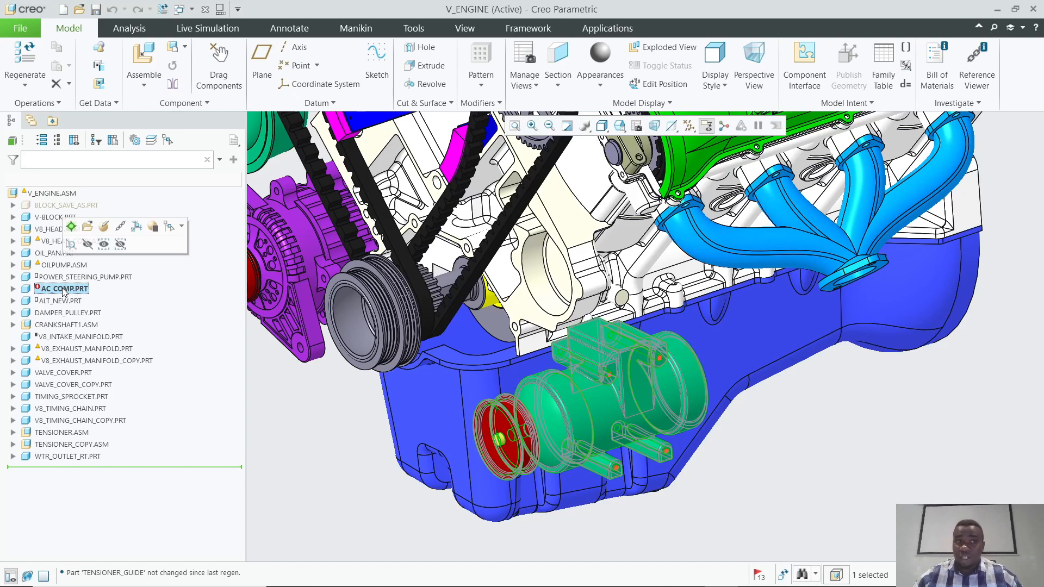
pyautogui.click(104, 227)
pyautogui.scroll(2, 666, 308)
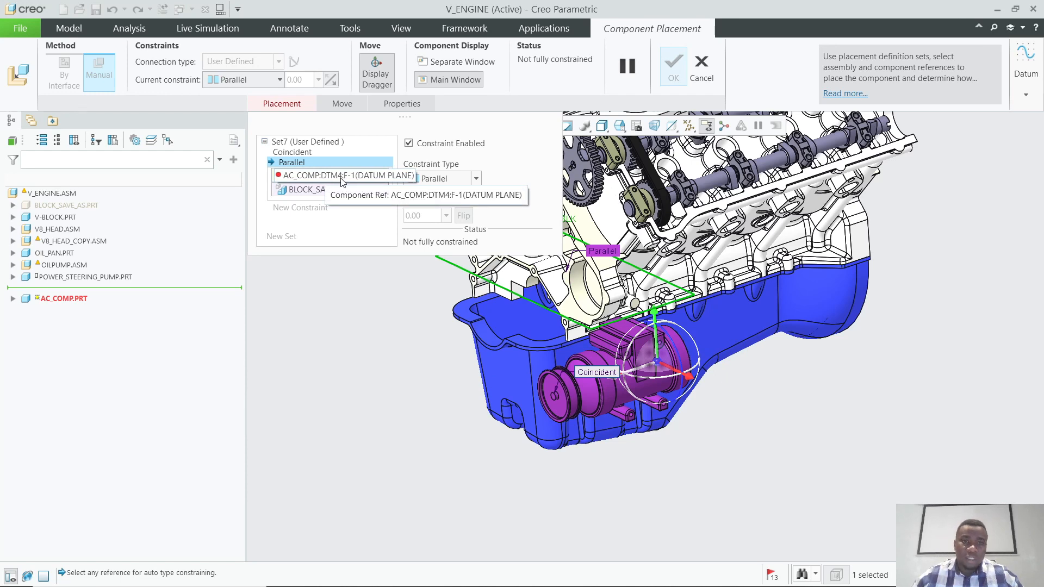
# Replace the Parallel constraint's missing DTM4 reference with the flat top surface of the AC_COMP mounting block and accept the placement.
pyautogui.click(12, 299)
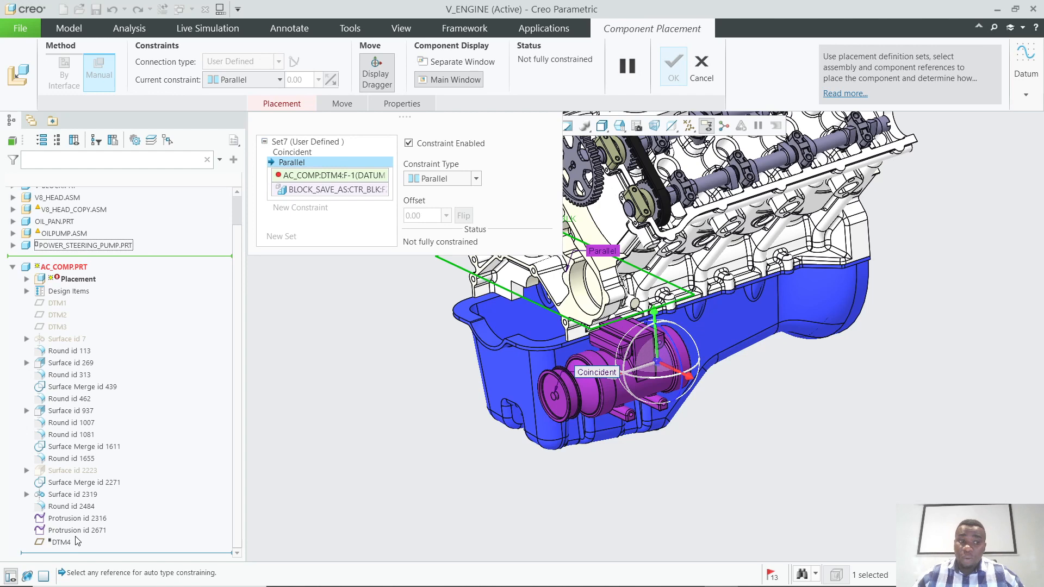
pyautogui.scroll(4, 664, 335)
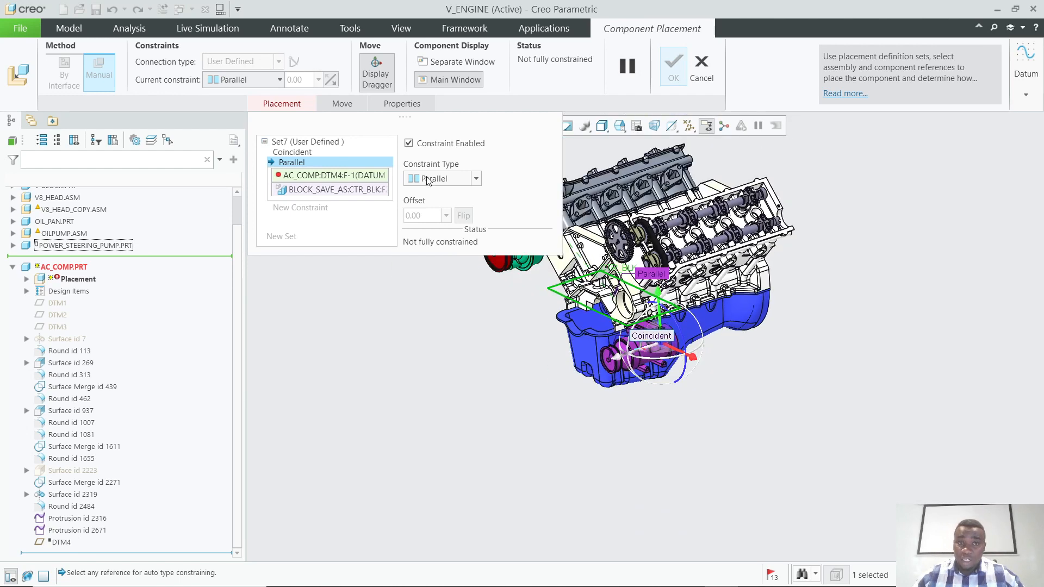
pyautogui.scroll(-3, 598, 286)
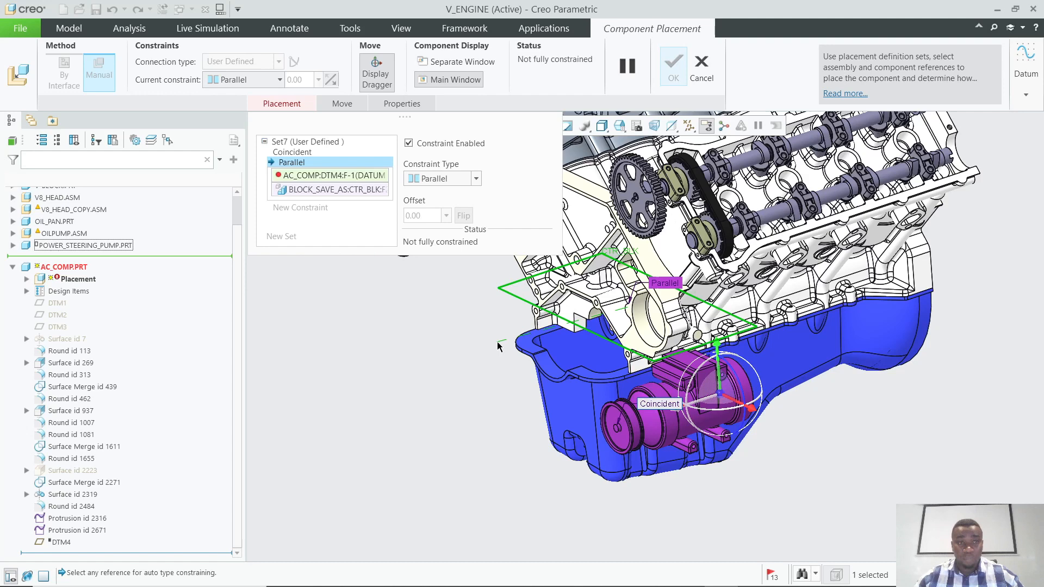
pyautogui.scroll(3, 731, 342)
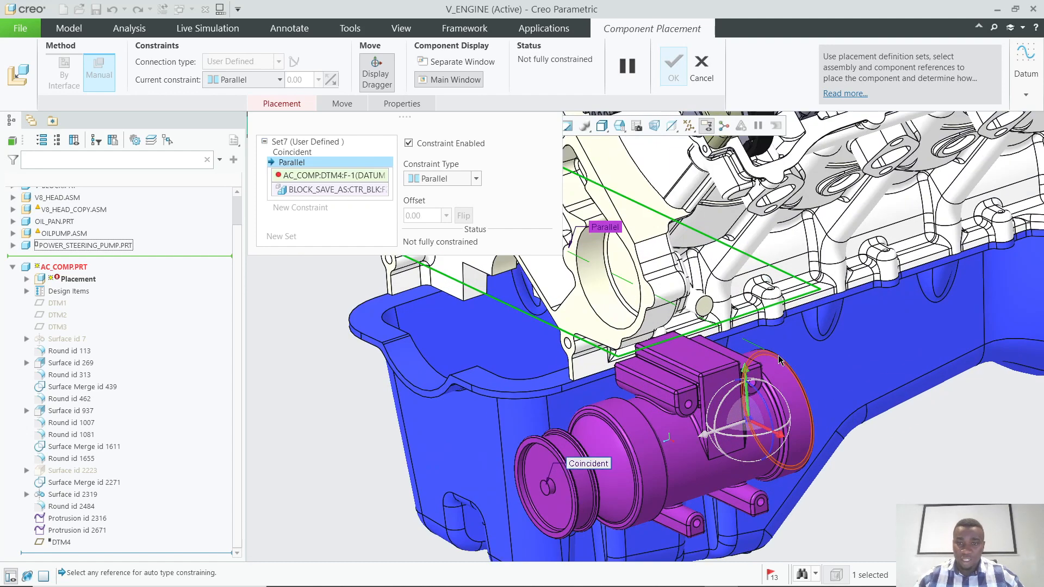
pyautogui.click(706, 365)
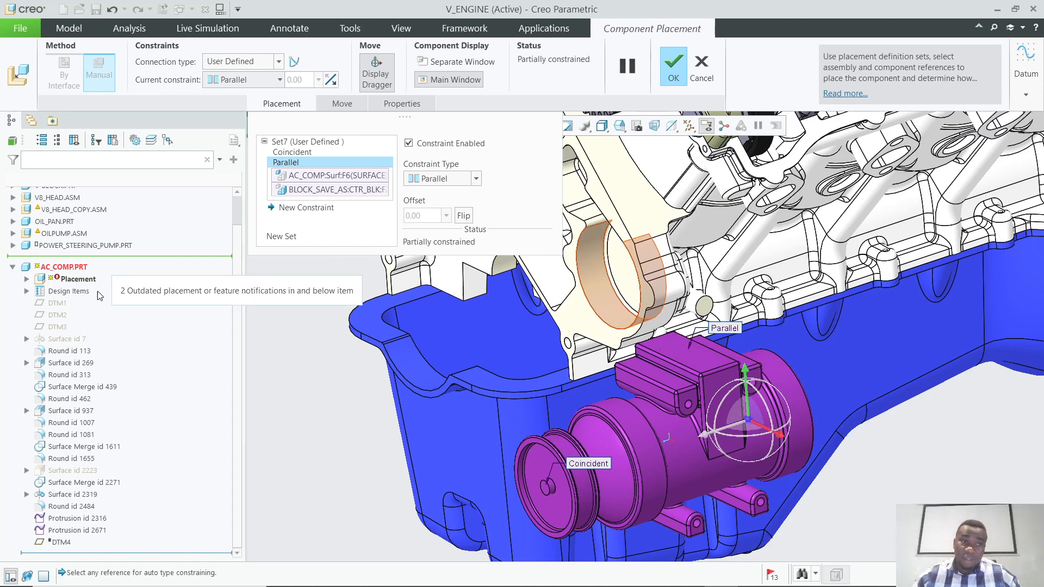
pyautogui.click(673, 68)
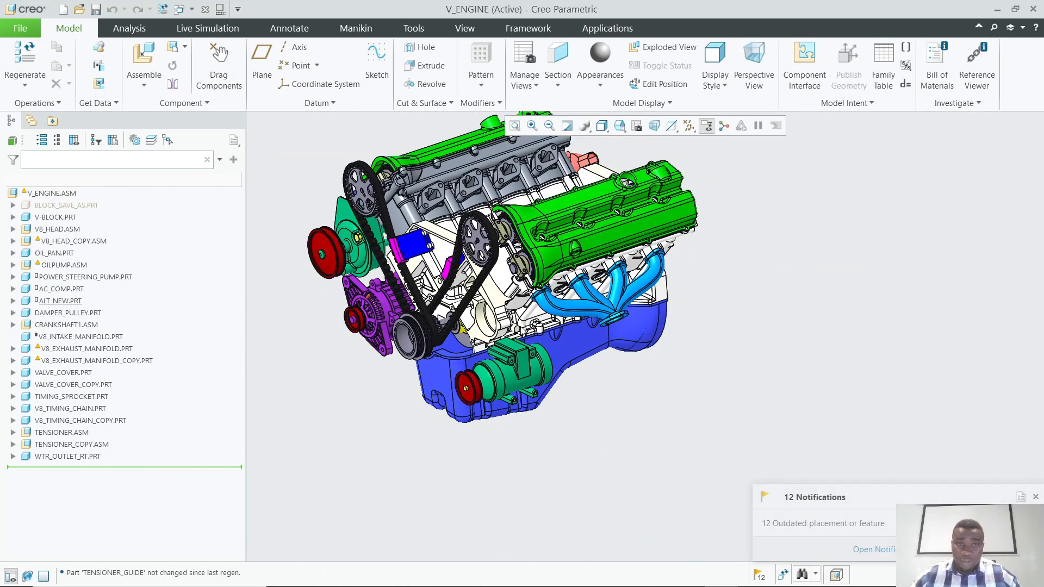
# Examine the repaired engine assembly from several angles, including the compressor and the water outlet.
pyautogui.scroll(-2, 669, 348)
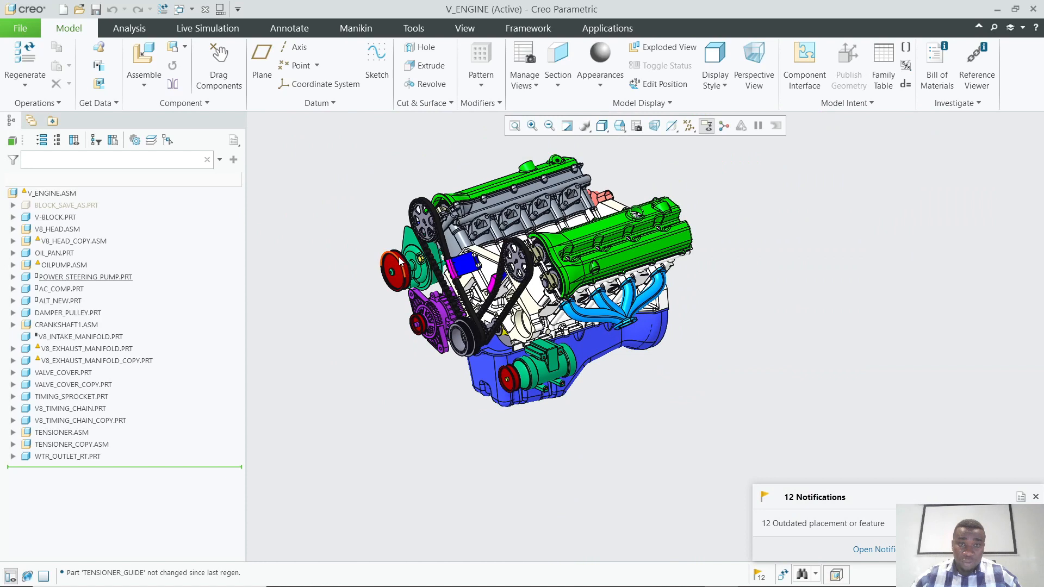
pyautogui.moveTo(400, 261); pyautogui.dragTo(539, 260, button='middle')
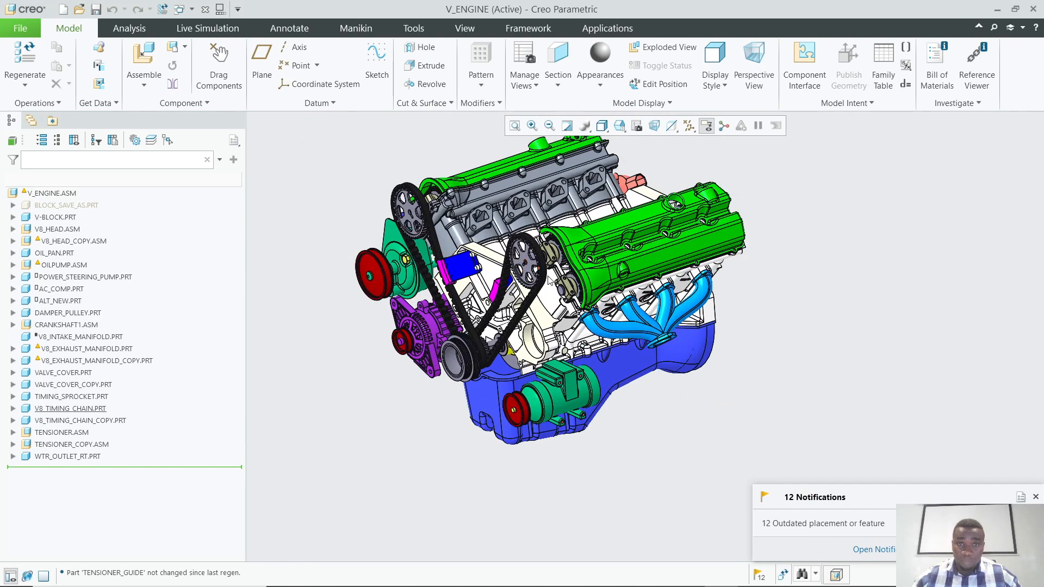
pyautogui.scroll(-2, 538, 260)
pyautogui.scroll(4, 462, 216)
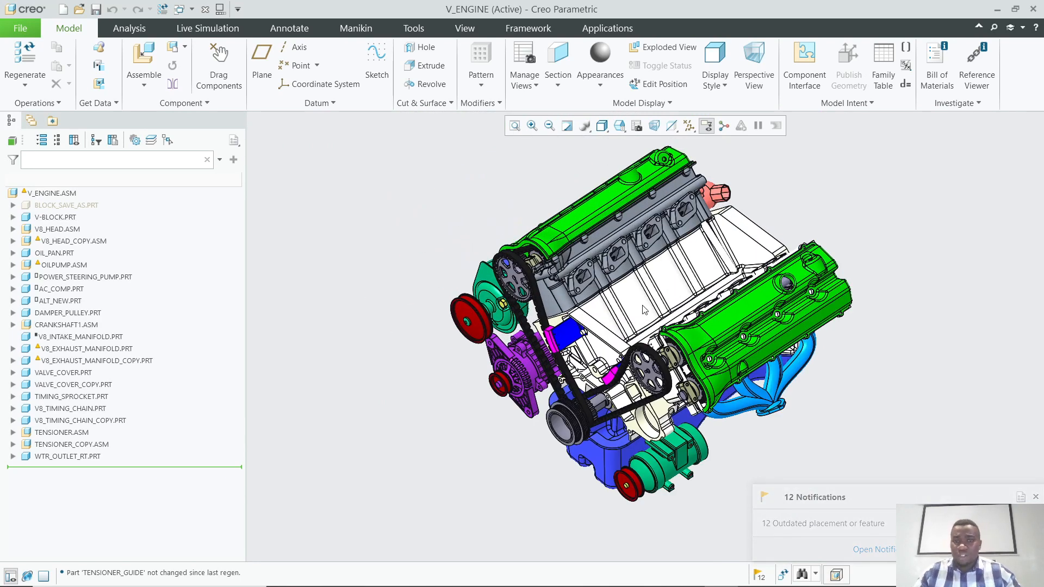
pyautogui.moveTo(772, 254); pyautogui.dragTo(797, 286, button='middle')
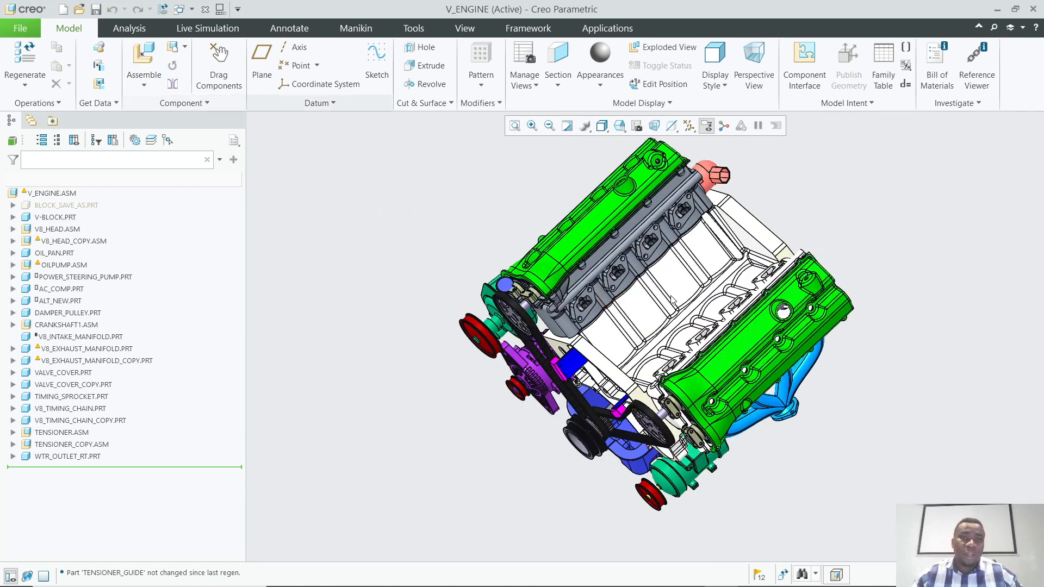
# Start assembling a component into V_ENGINE, filter the files to STEP format and choose manifold.stp for import.
pyautogui.click(152, 59)
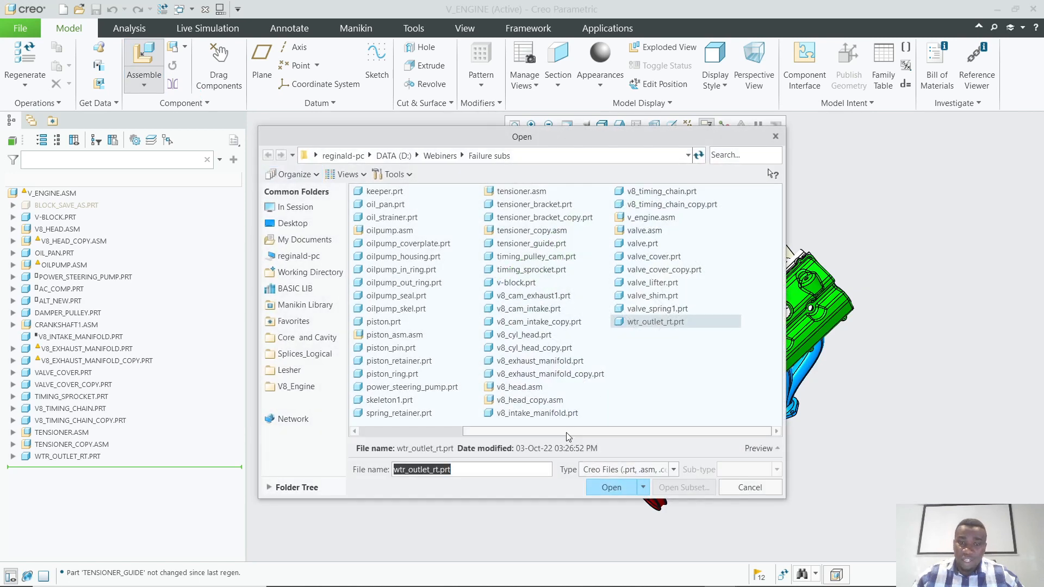
pyautogui.click(637, 471)
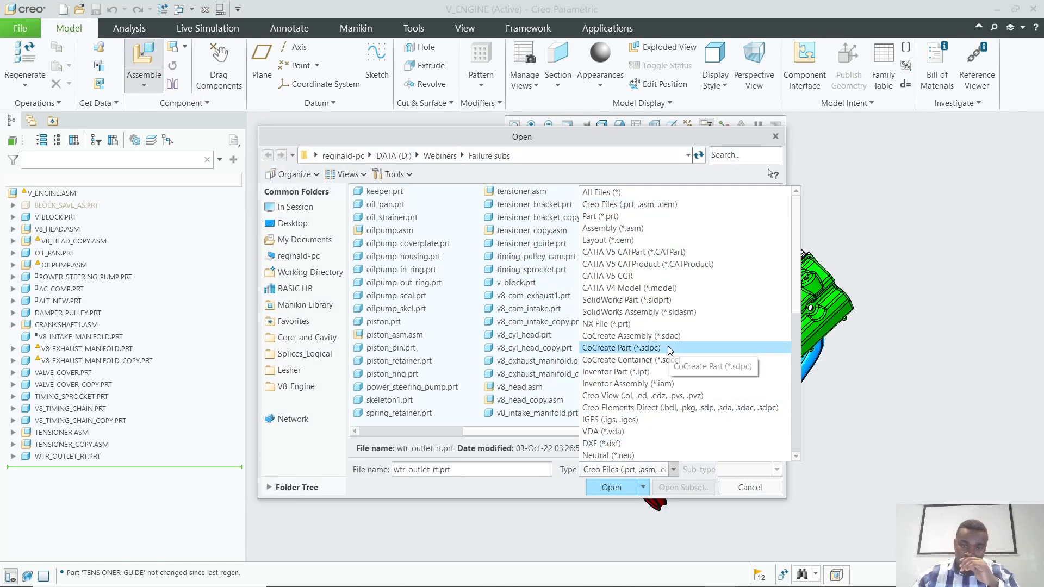
pyautogui.scroll(-2, 670, 340)
pyautogui.click(611, 419)
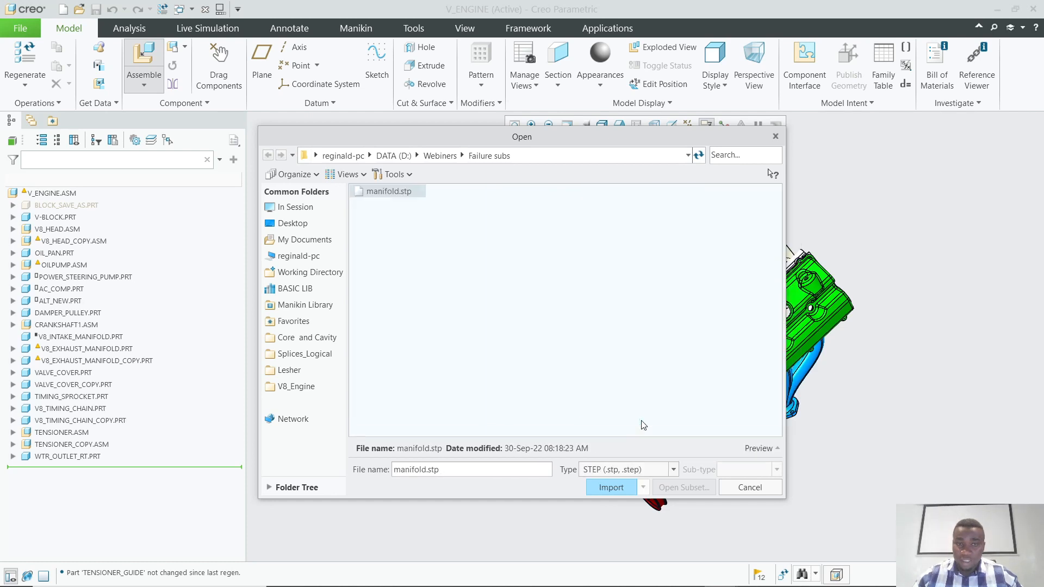
pyautogui.click(612, 488)
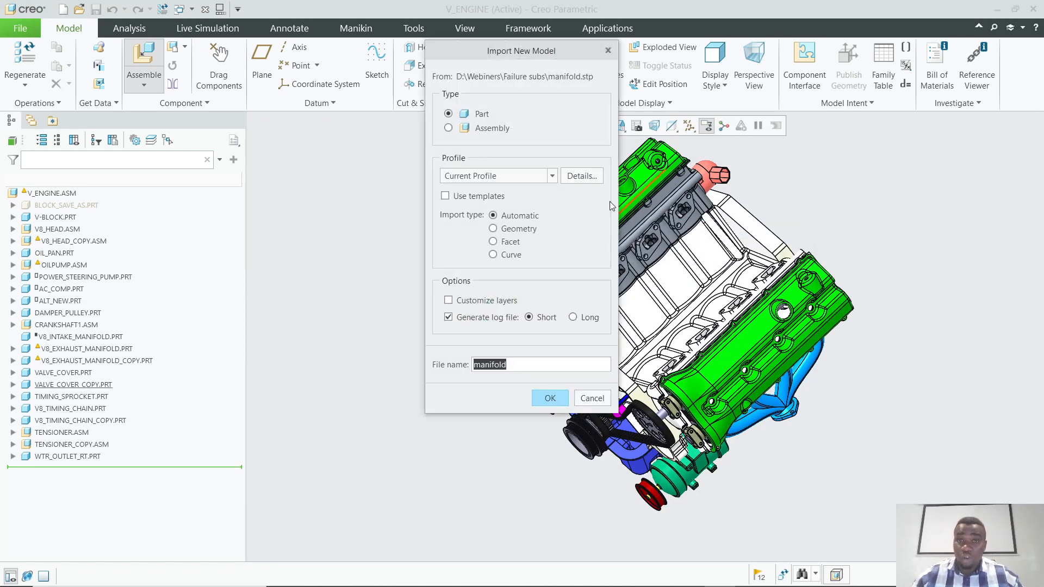
# Enable templates in the STEP import profile and import the file as a part named manifold.
pyautogui.click(593, 184)
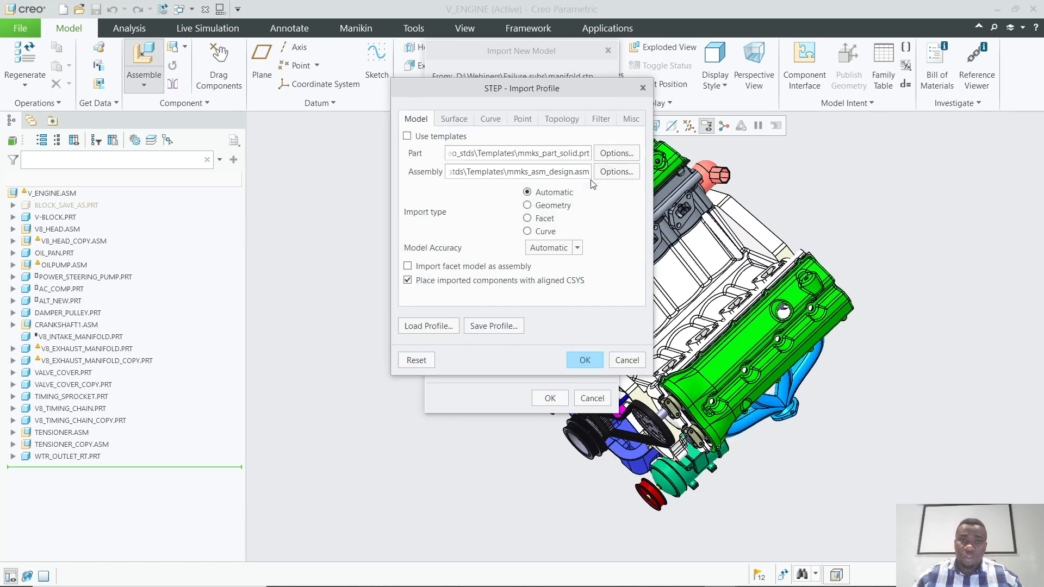
pyautogui.moveTo(550, 87); pyautogui.dragTo(693, 130)
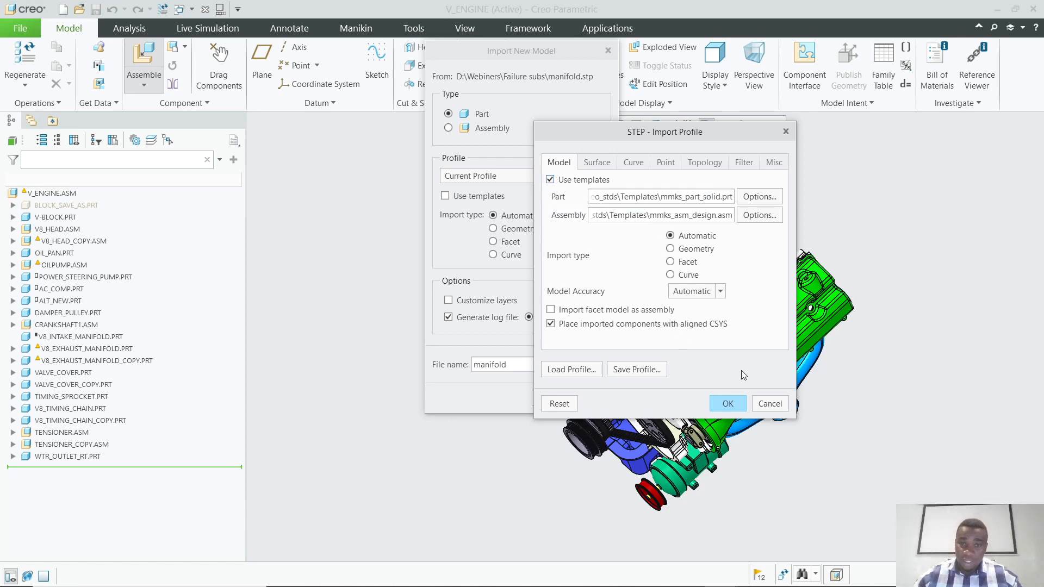
pyautogui.click(729, 405)
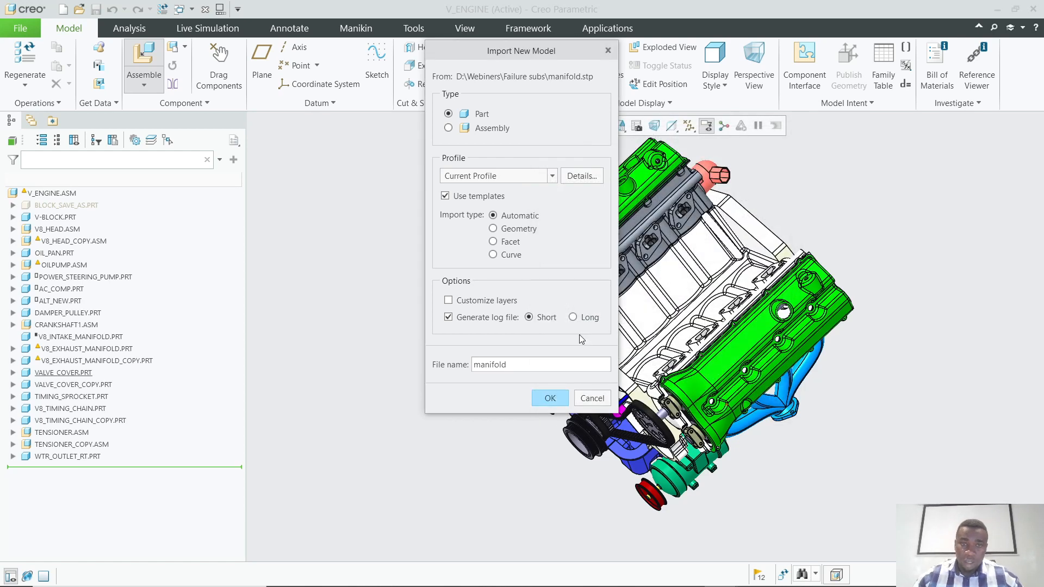
pyautogui.click(549, 399)
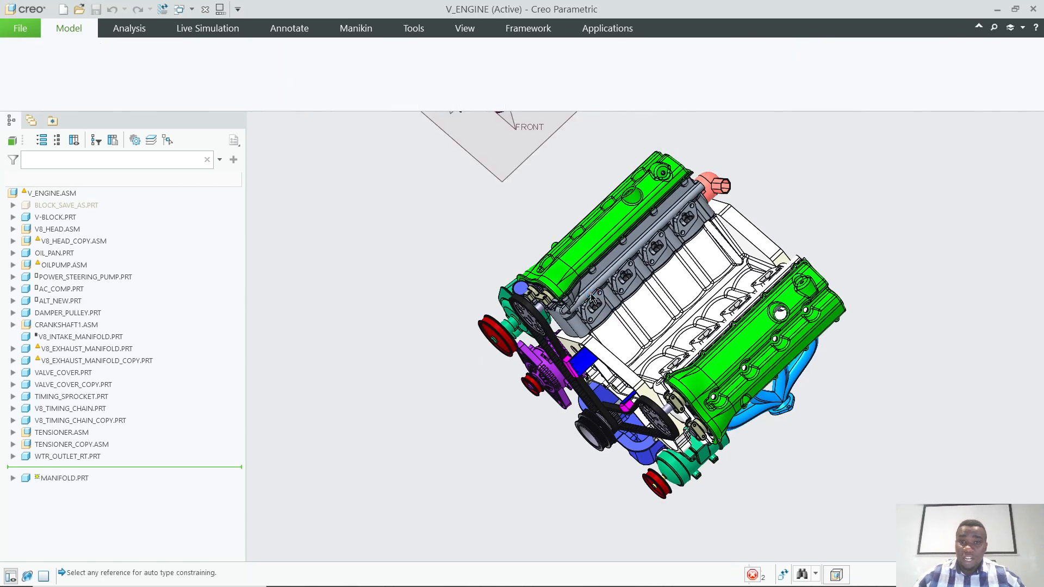
# Move the imported manifold over the engine block with the placement dragger.
pyautogui.scroll(4, 617, 325)
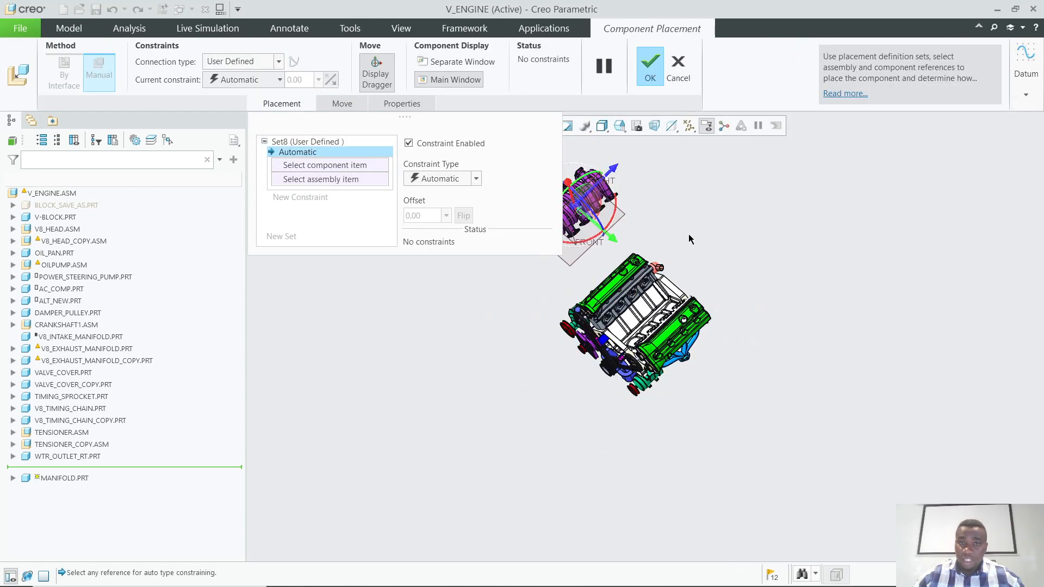
pyautogui.scroll(1, 689, 235)
pyautogui.moveTo(635, 246); pyautogui.dragTo(704, 297)
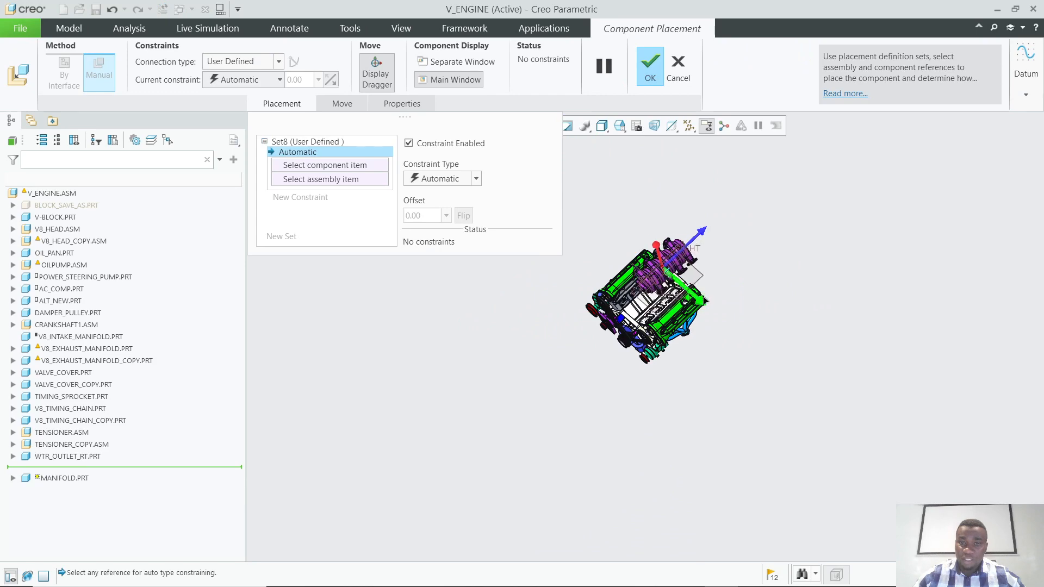
# Constrain the upper bolt hole of the manifold's first flange coincident with the upper bolt hole of a cylinder head intake port.
pyautogui.scroll(-6, 616, 287)
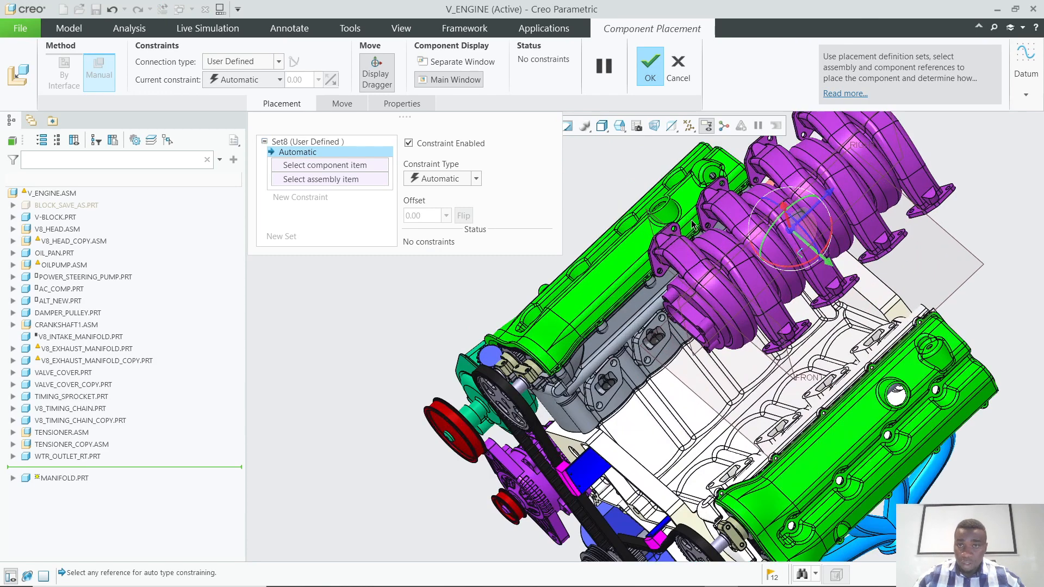
pyautogui.scroll(-5, 691, 221)
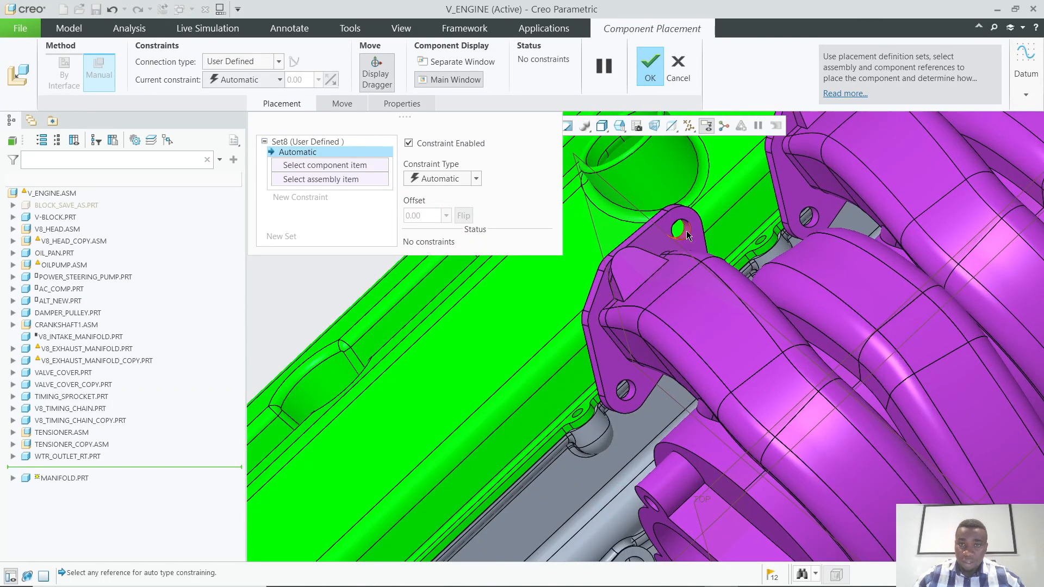
pyautogui.click(686, 233)
pyautogui.scroll(5, 687, 231)
pyautogui.scroll(-6, 608, 379)
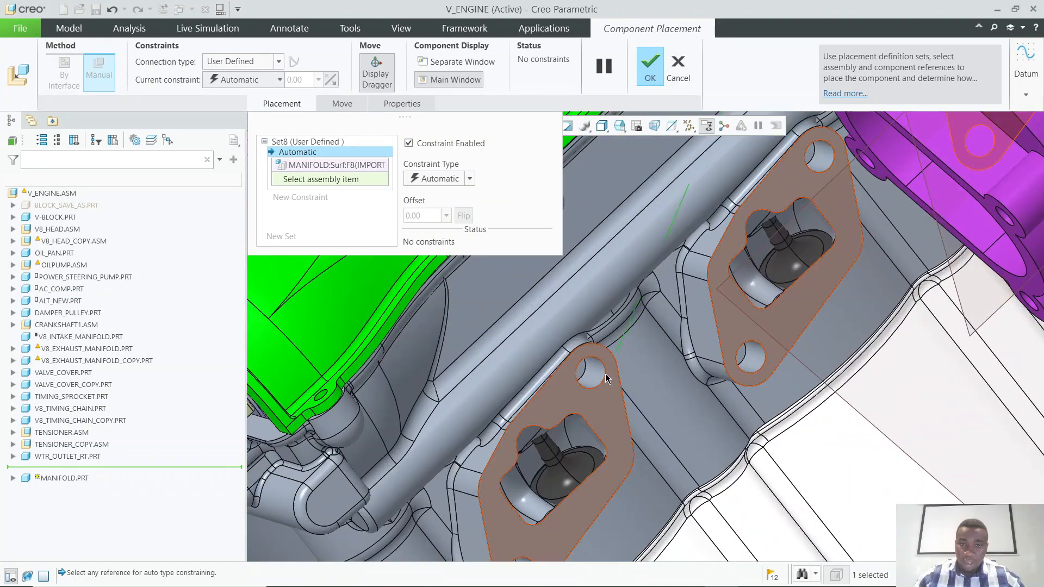
pyautogui.click(608, 379)
# Add an Oriented constraint between the lower bolt hole of the manifold's first flange and the lower bolt hole of the front intake port.
pyautogui.scroll(5, 608, 379)
pyautogui.scroll(-3, 753, 475)
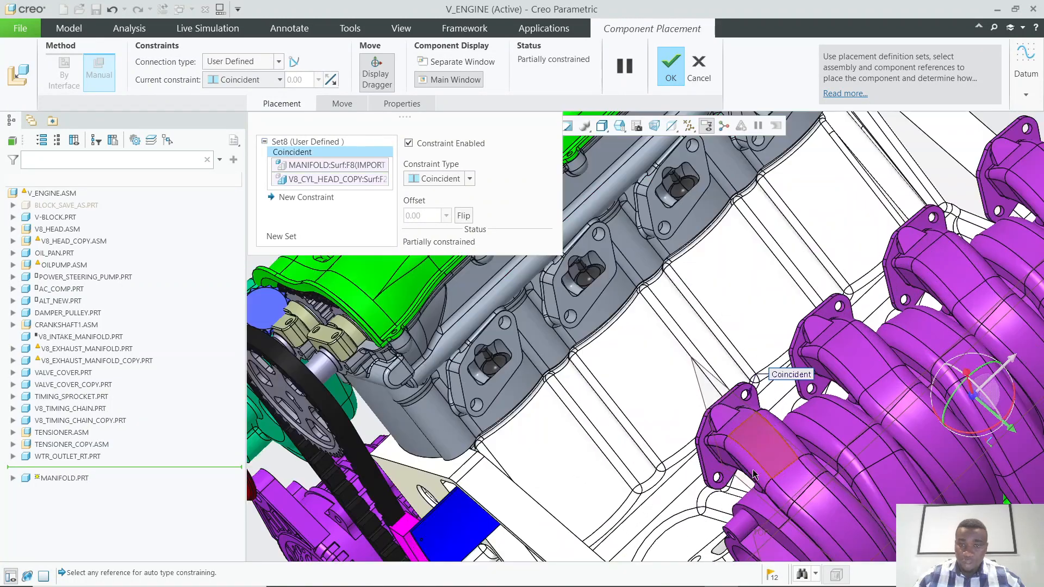
pyautogui.scroll(-4, 754, 475)
pyautogui.click(716, 477)
pyautogui.scroll(4, 719, 474)
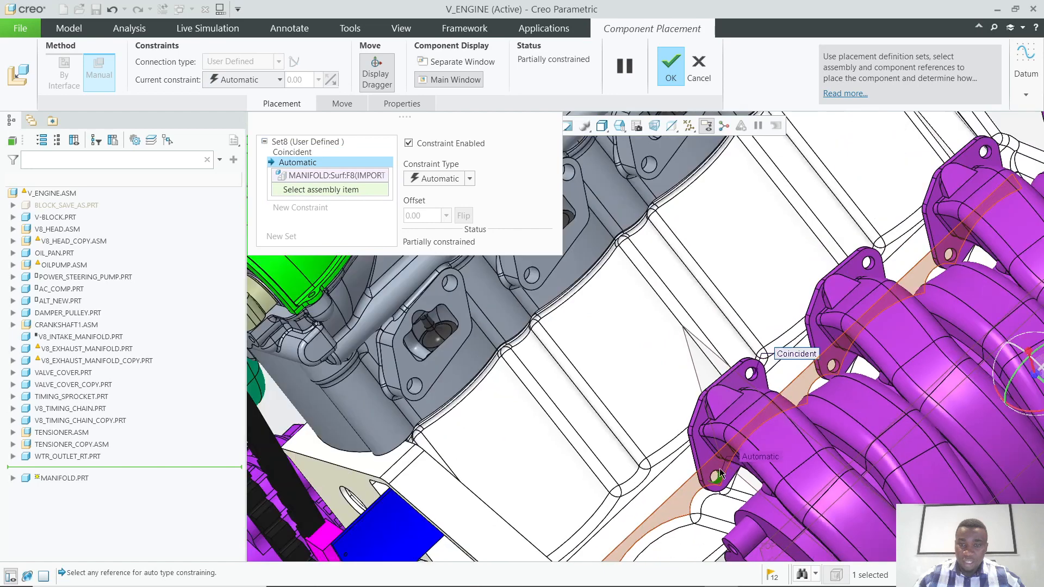
pyautogui.scroll(4, 720, 474)
pyautogui.scroll(-4, 537, 423)
pyautogui.click(536, 423)
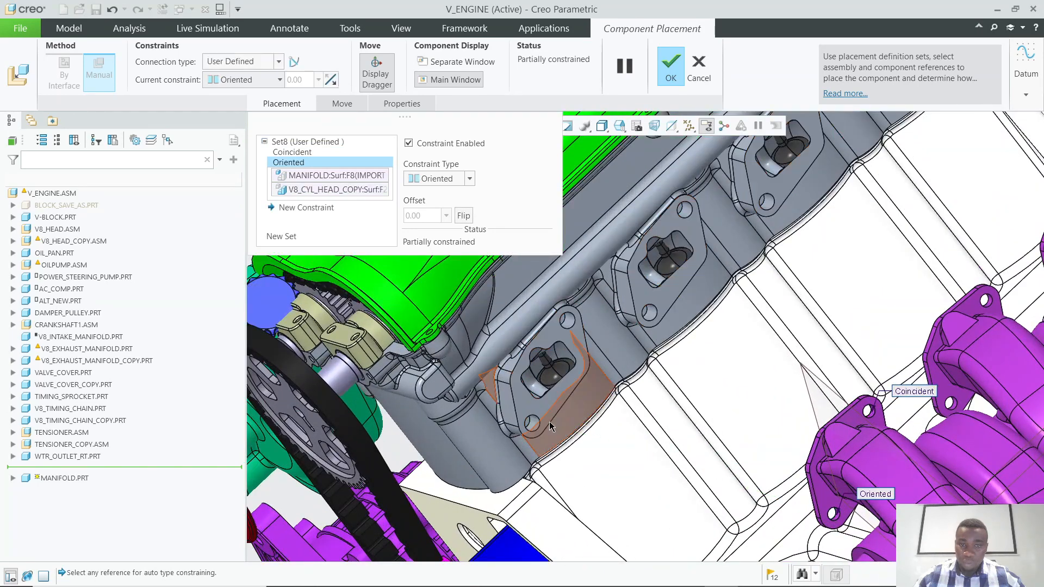
# Mate the manifold's flange face with the cylinder head's port face using a Coincident constraint and accept the placement.
pyautogui.click(551, 417)
pyautogui.scroll(-4, 840, 483)
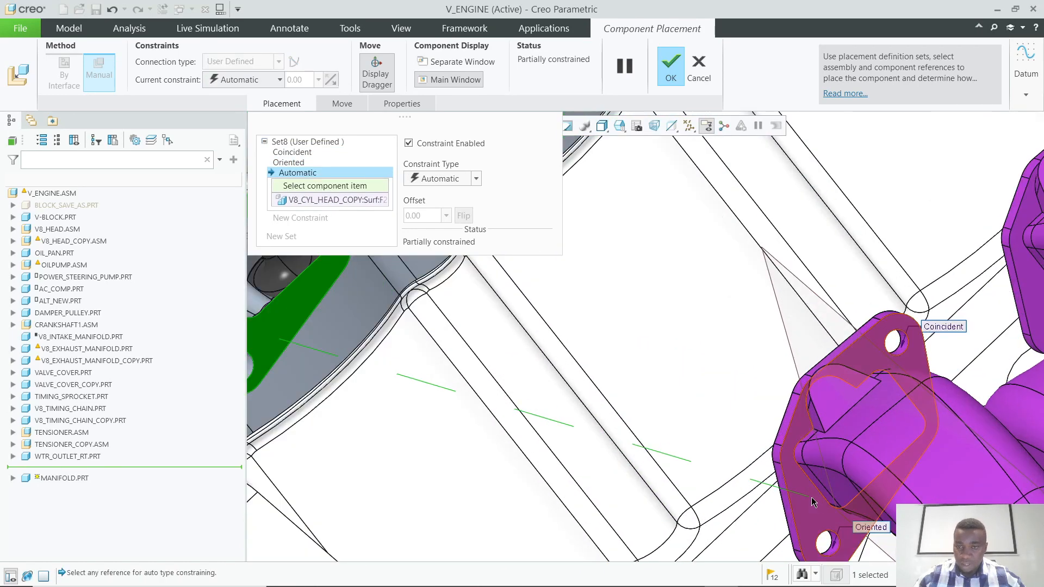
pyautogui.click(812, 497)
pyautogui.scroll(4, 811, 497)
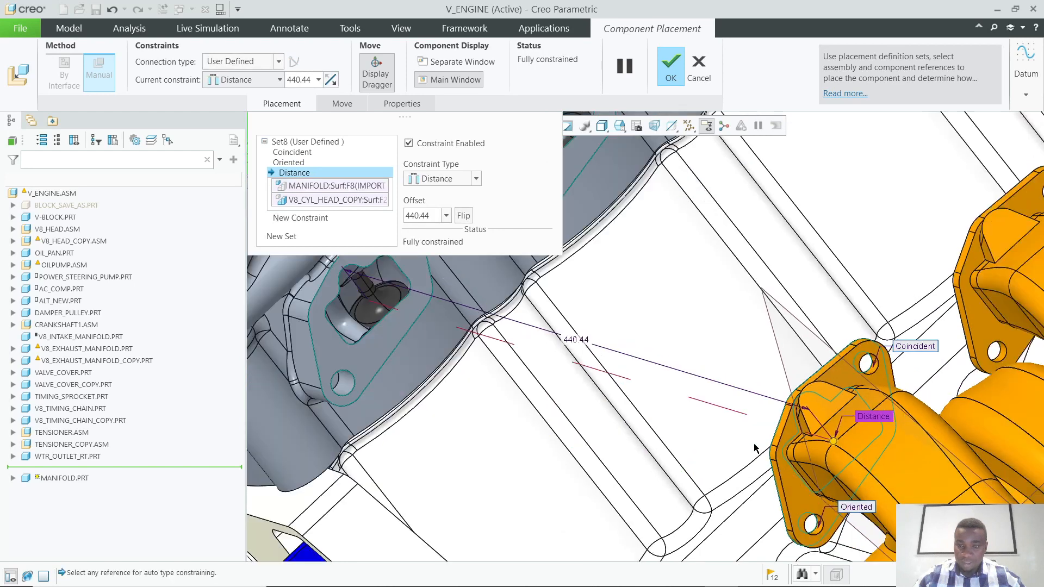
pyautogui.click(476, 178)
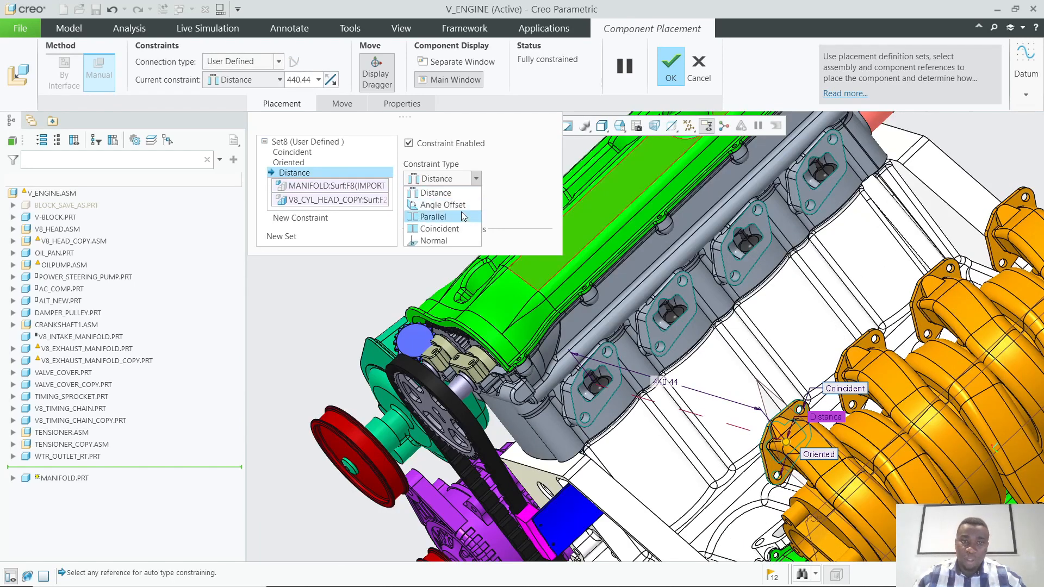
pyautogui.click(440, 228)
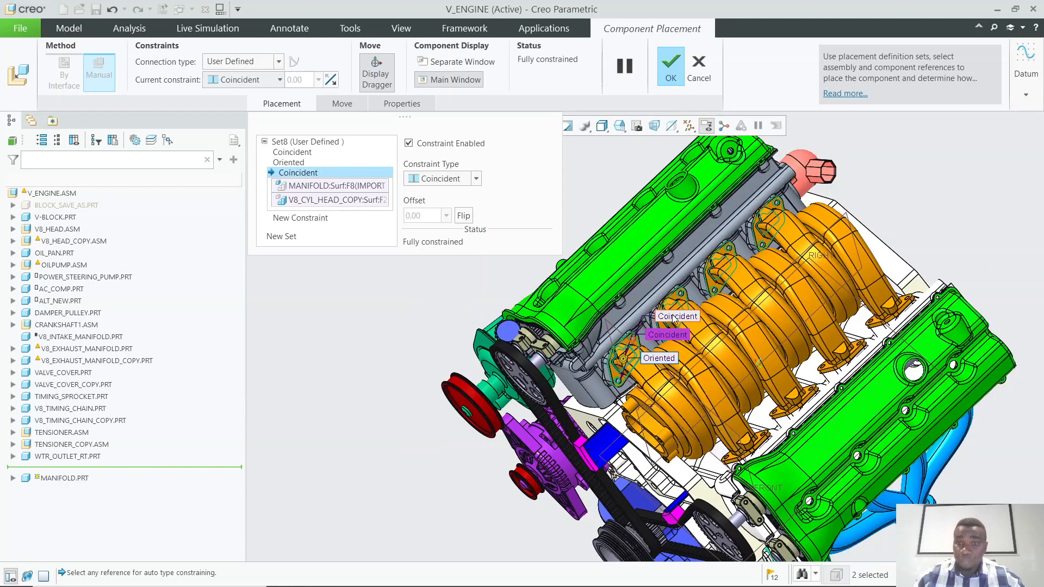
pyautogui.click(672, 70)
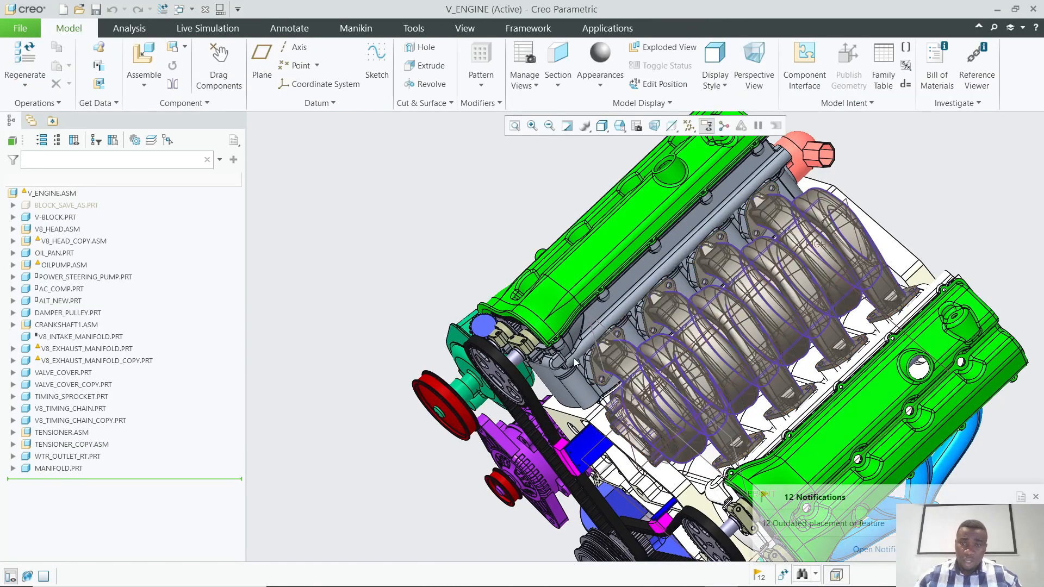
# Select MANIFOLD.PRT in the assembly and open it as a separate part.
pyautogui.click(679, 320)
pyautogui.rightClick(75, 471)
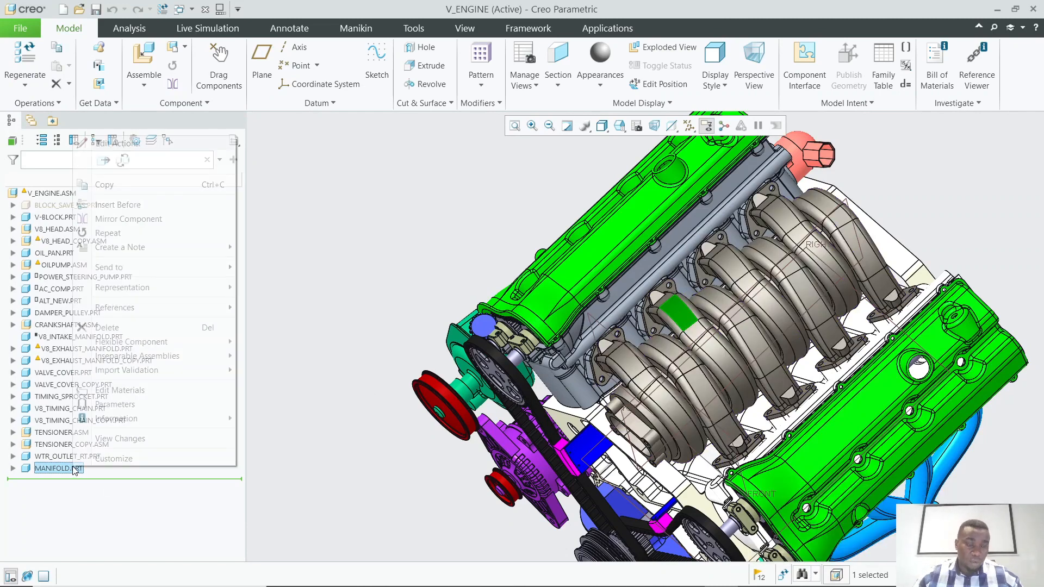
pyautogui.click(99, 484)
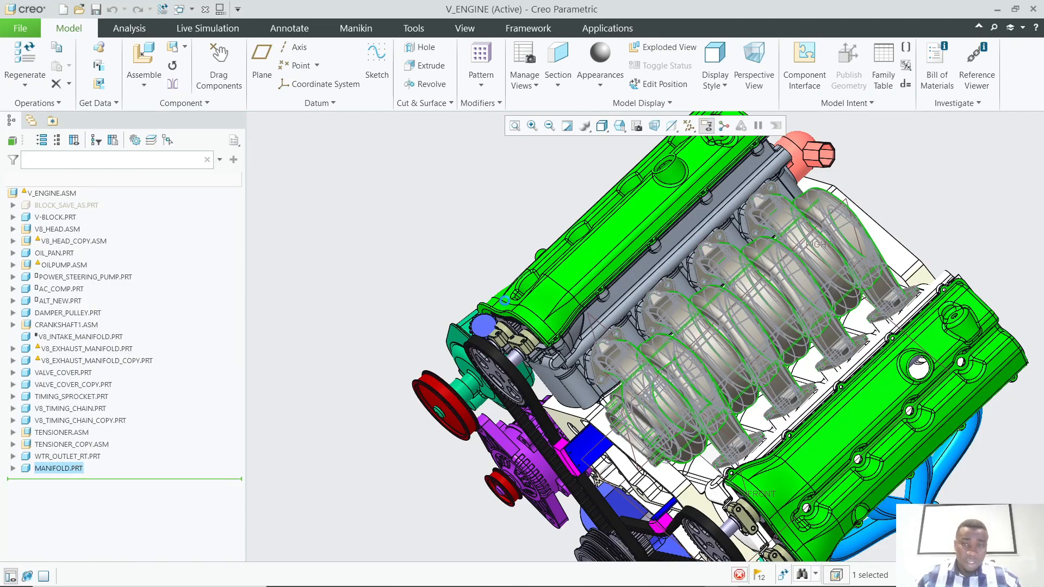
pyautogui.moveTo(513, 312); pyautogui.dragTo(620, 244, button='middle')
pyautogui.scroll(-3, 620, 244)
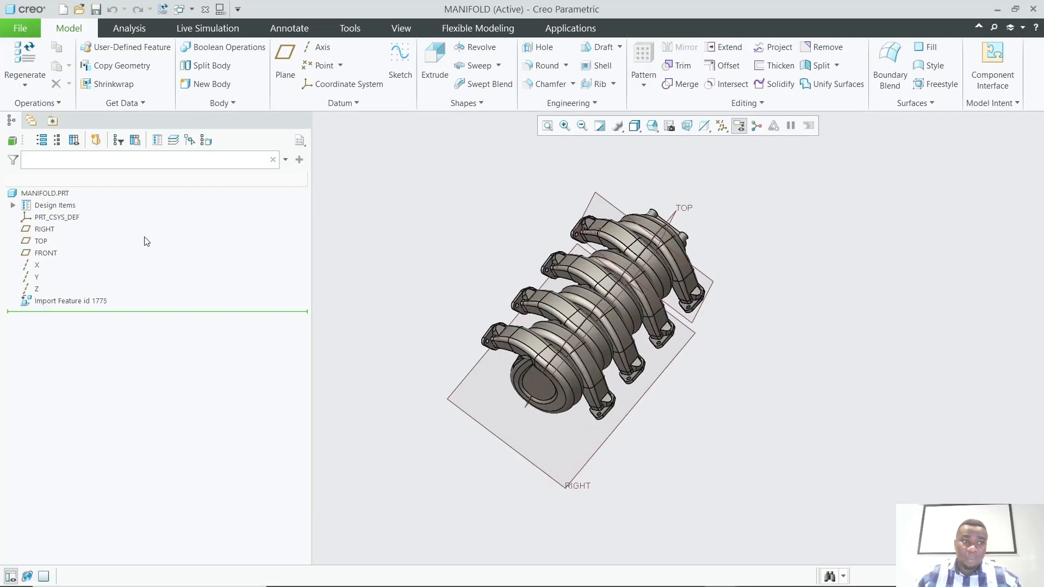
# Examine the manifold part's RIGHT, TOP and FRONT datum planes, its Y axis and its overall shape.
pyautogui.click(44, 229)
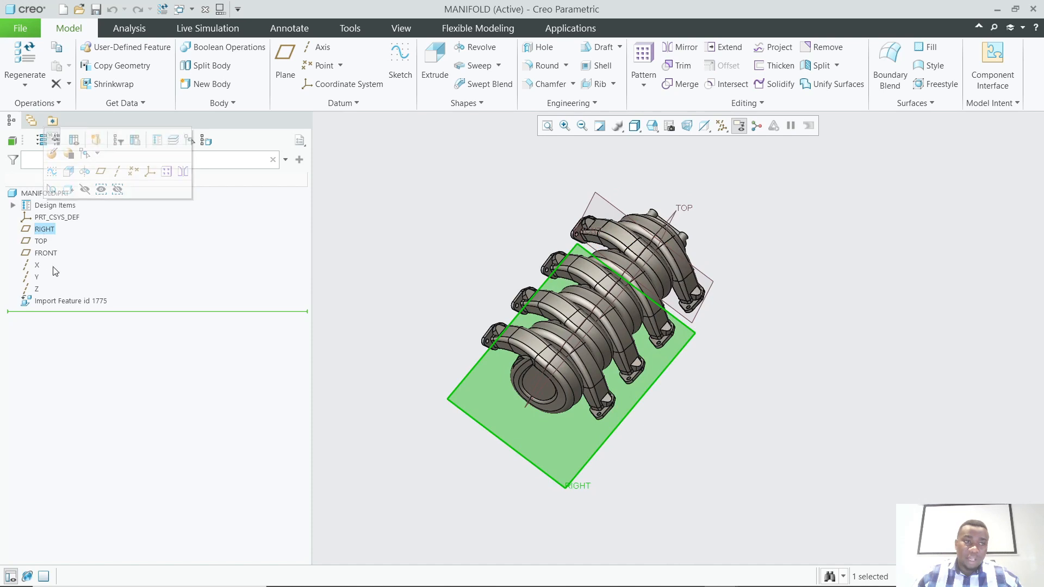
pyautogui.click(42, 241)
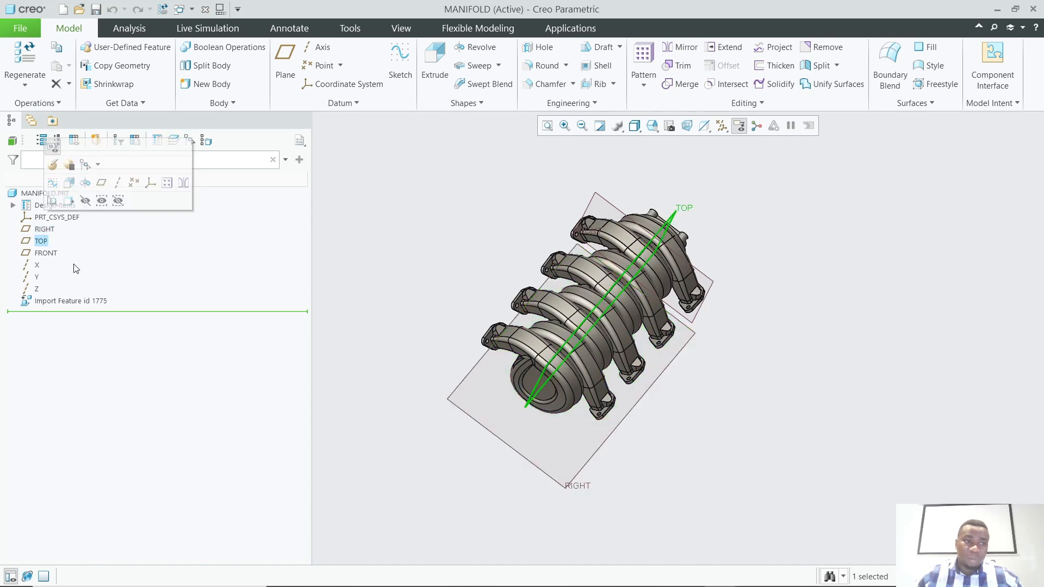
pyautogui.click(46, 253)
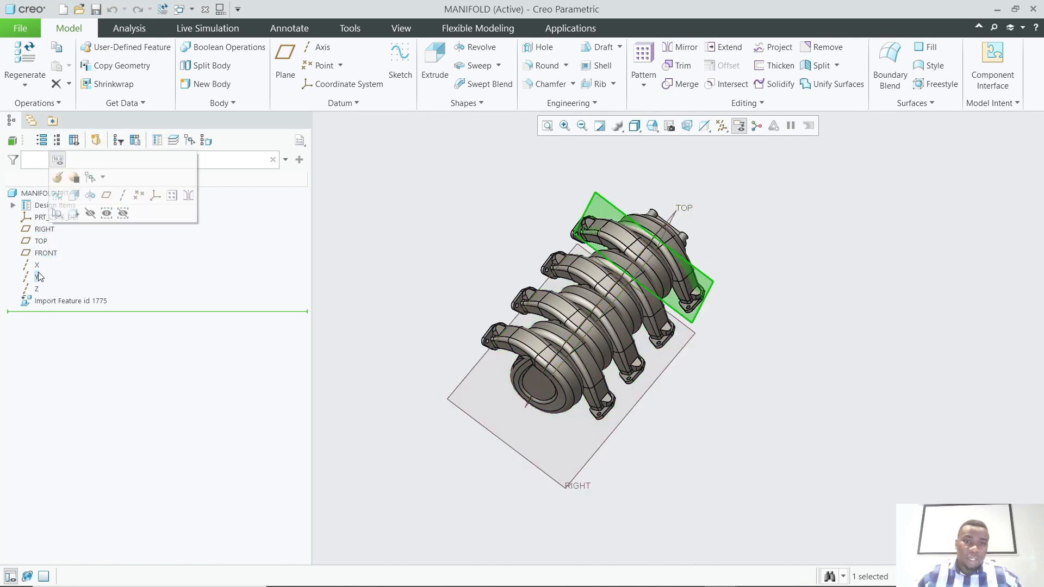
pyautogui.click(37, 277)
pyautogui.click(405, 254)
pyautogui.scroll(1, 572, 262)
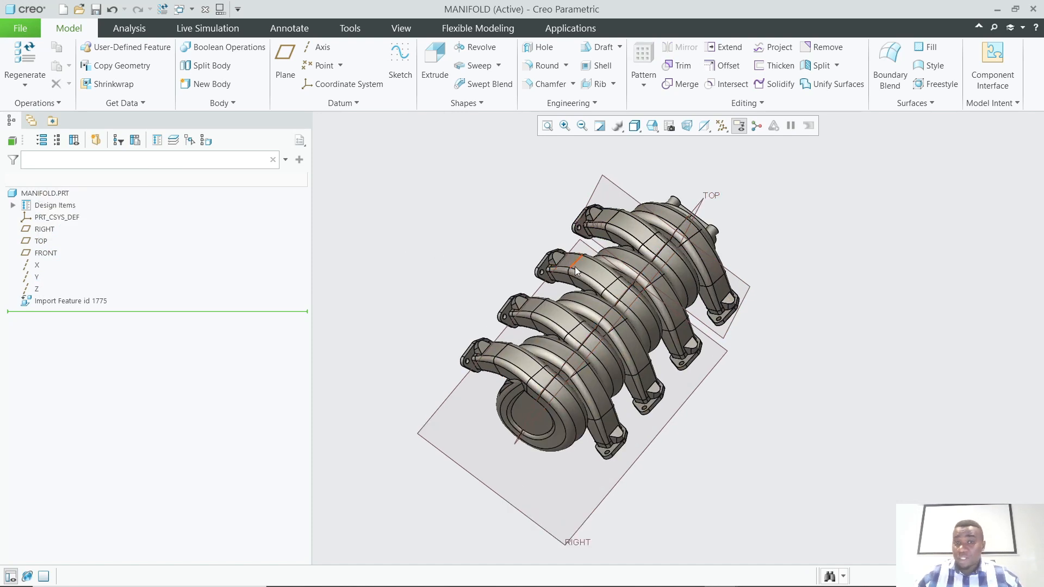
pyautogui.moveTo(617, 294); pyautogui.dragTo(635, 388, button='middle')
# Edit the definition of the manifold's import feature and open Import DataDoctor to review its bodies and quilts.
pyautogui.click(69, 303)
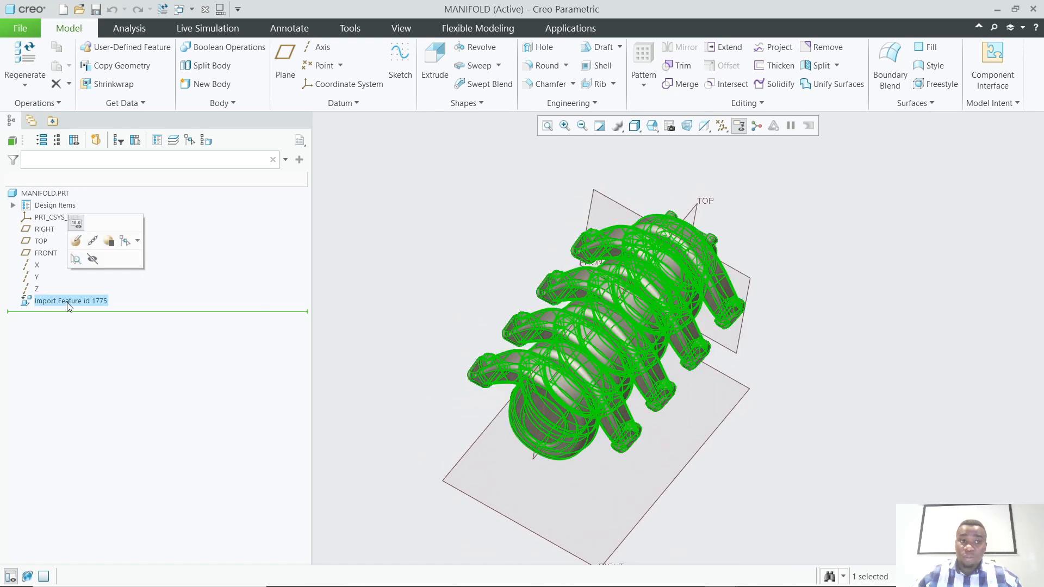
pyautogui.click(76, 241)
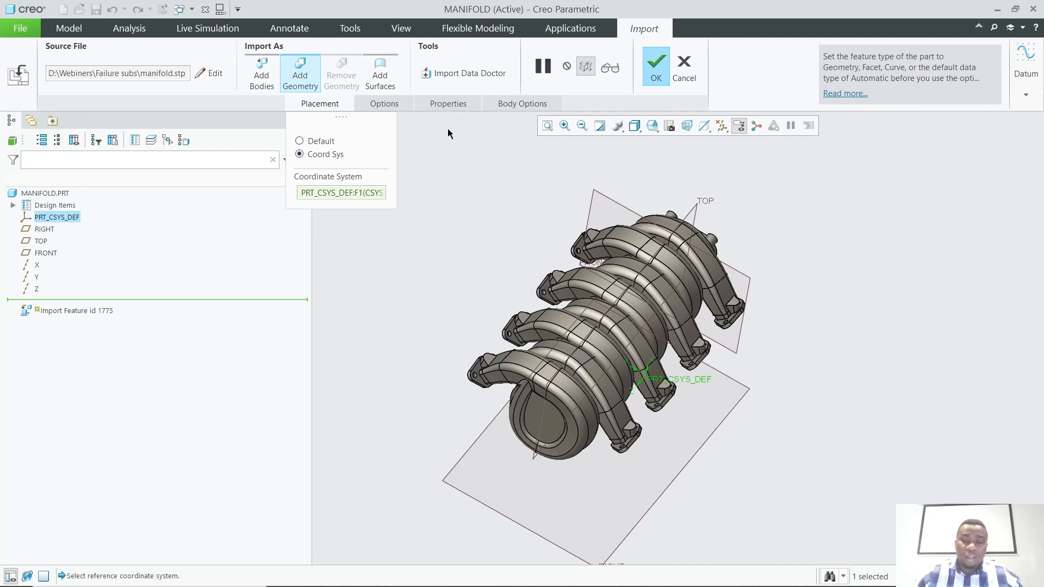
pyautogui.click(461, 74)
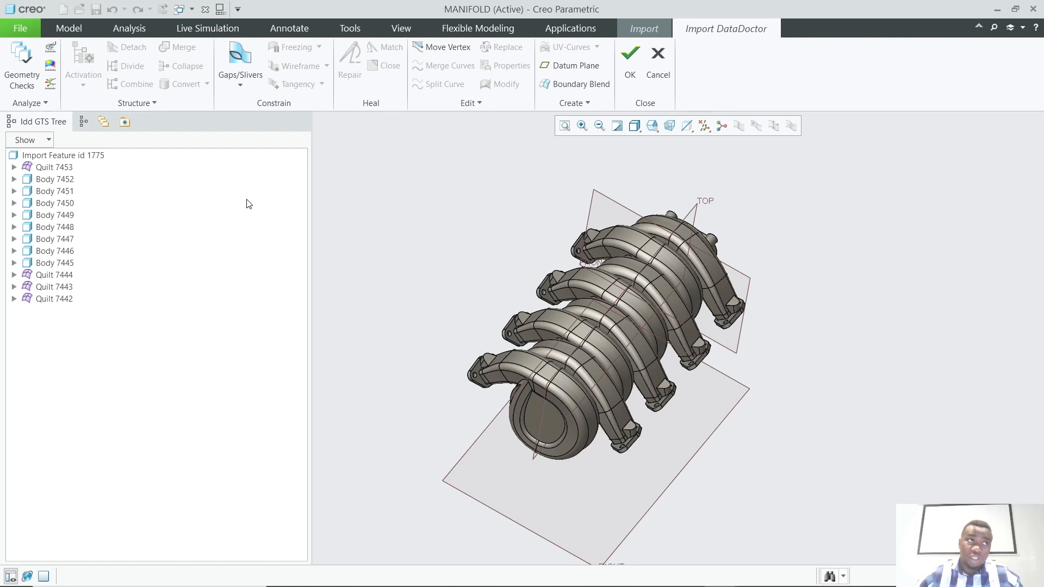
# Quit Import DataDoctor without making repairs and accept the manifold's import feature definition.
pyautogui.click(658, 62)
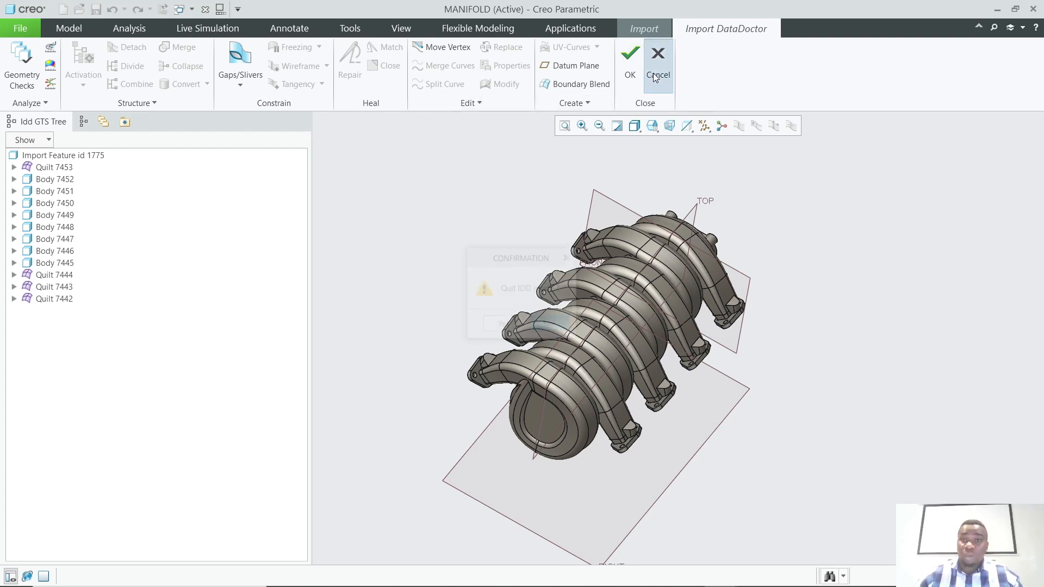
pyautogui.click(503, 325)
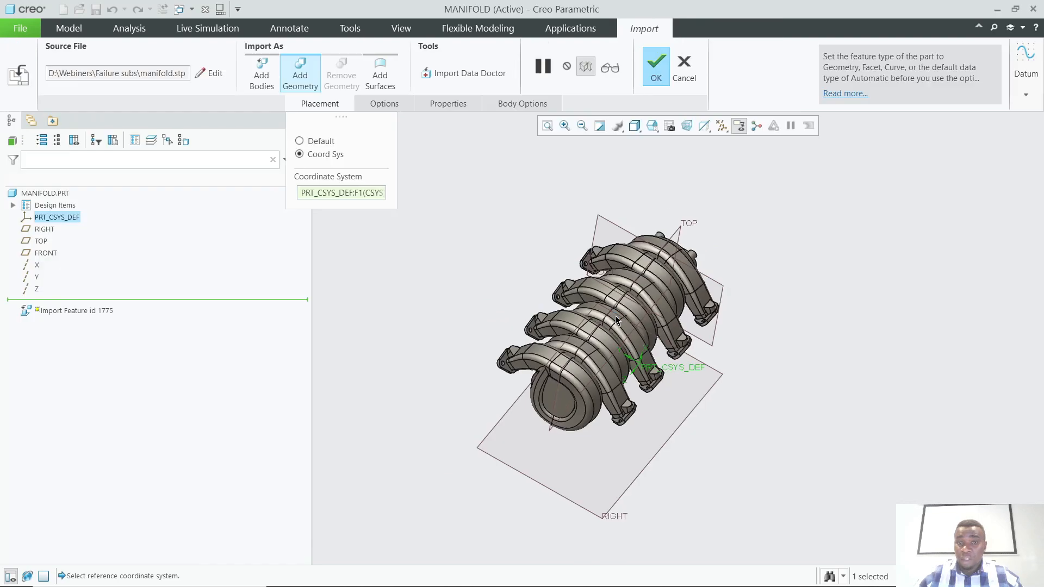
pyautogui.click(657, 68)
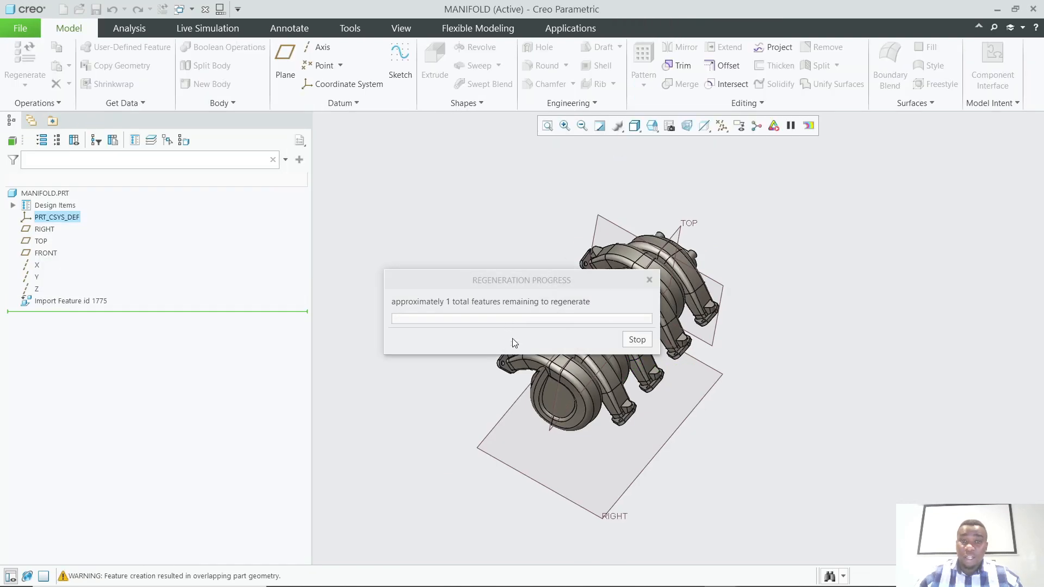
pyautogui.click(435, 285)
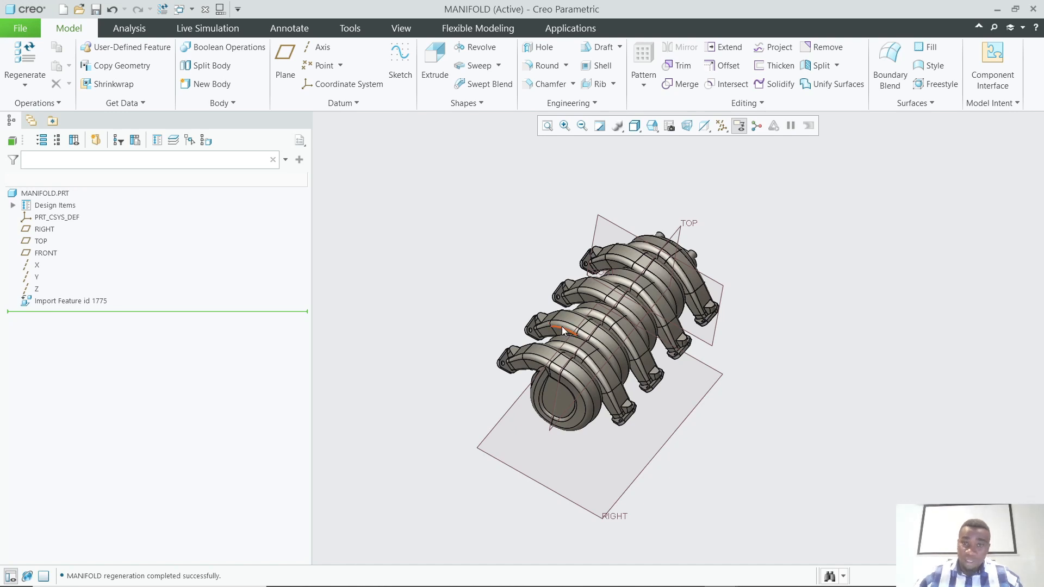
# Close the manifold part window and return to the V_ENGINE assembly.
pyautogui.moveTo(553, 330)
pyautogui.mouseDown(button='middle')
pyautogui.moveTo(553, 310)
pyautogui.moveTo(563, 312)
pyautogui.moveTo(566, 343)
pyautogui.mouseUp(button='middle')
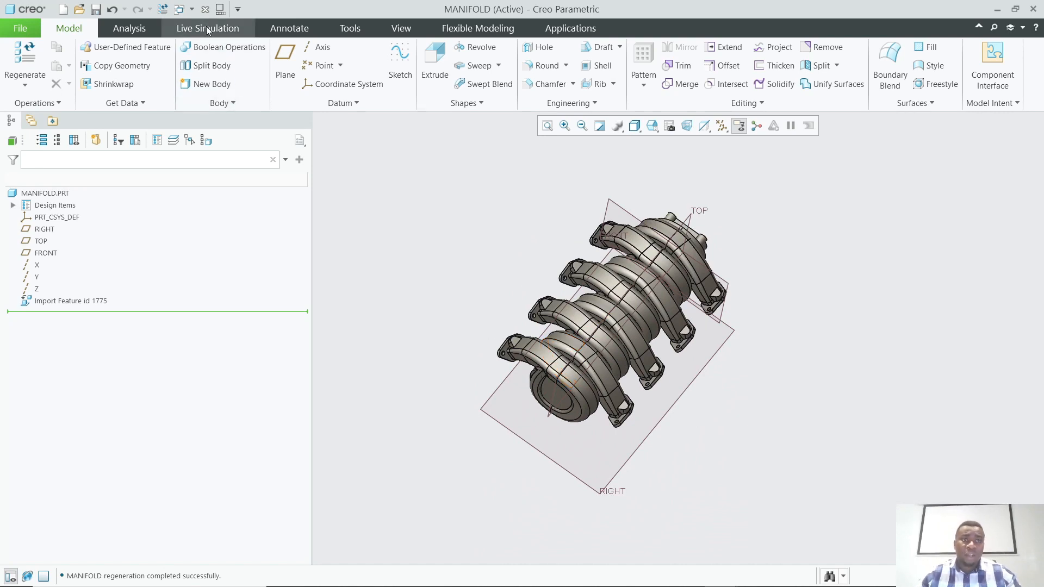
pyautogui.click(204, 11)
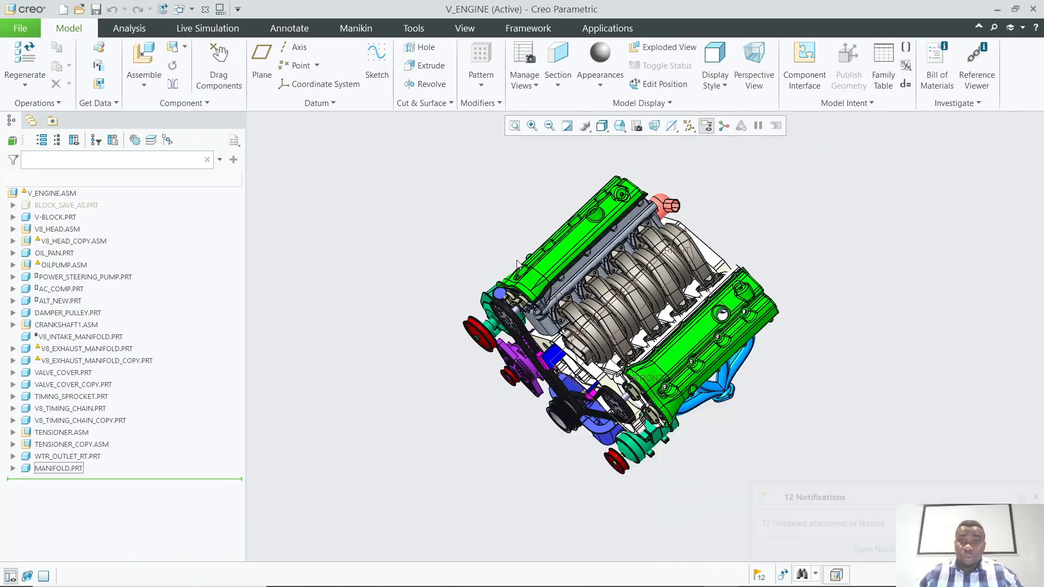
pyautogui.moveTo(625, 326); pyautogui.dragTo(702, 331, button='middle')
pyautogui.scroll(2, 688, 330)
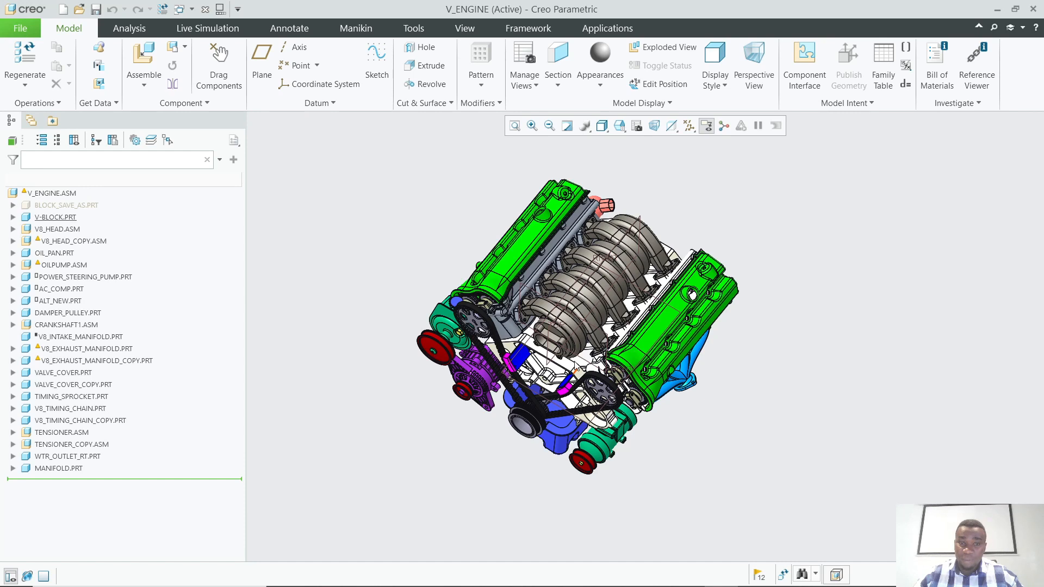
pyautogui.hotkey('ctrl', 'd')
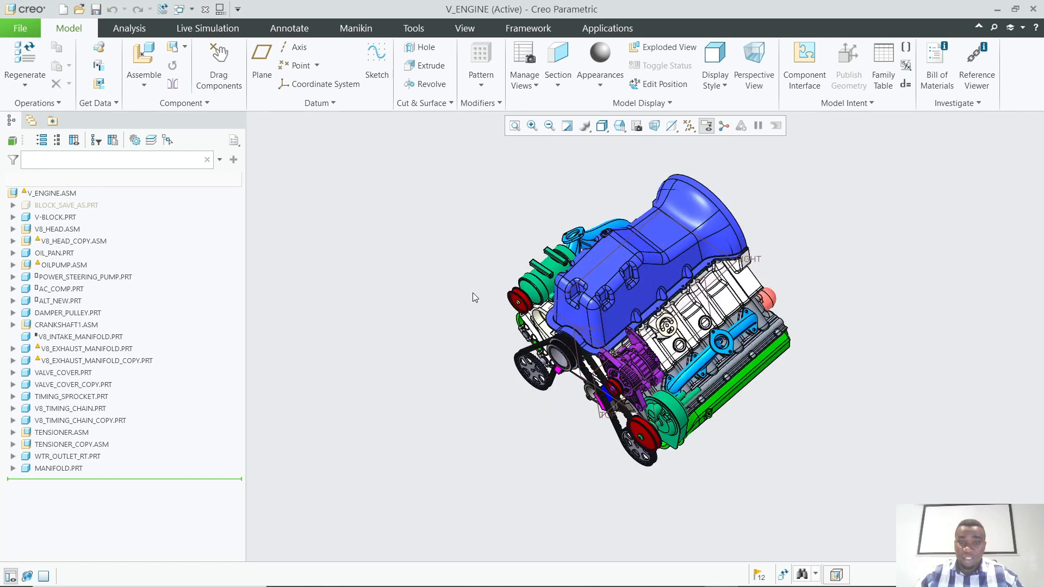
# Examine the oil pan's mounting flange and how it sits against the V-block.
pyautogui.moveTo(616, 285)
pyautogui.mouseDown(button='middle')
pyautogui.moveTo(651, 268)
pyautogui.moveTo(605, 357)
pyautogui.moveTo(551, 360)
pyautogui.moveTo(525, 346)
pyautogui.mouseUp(button='middle')
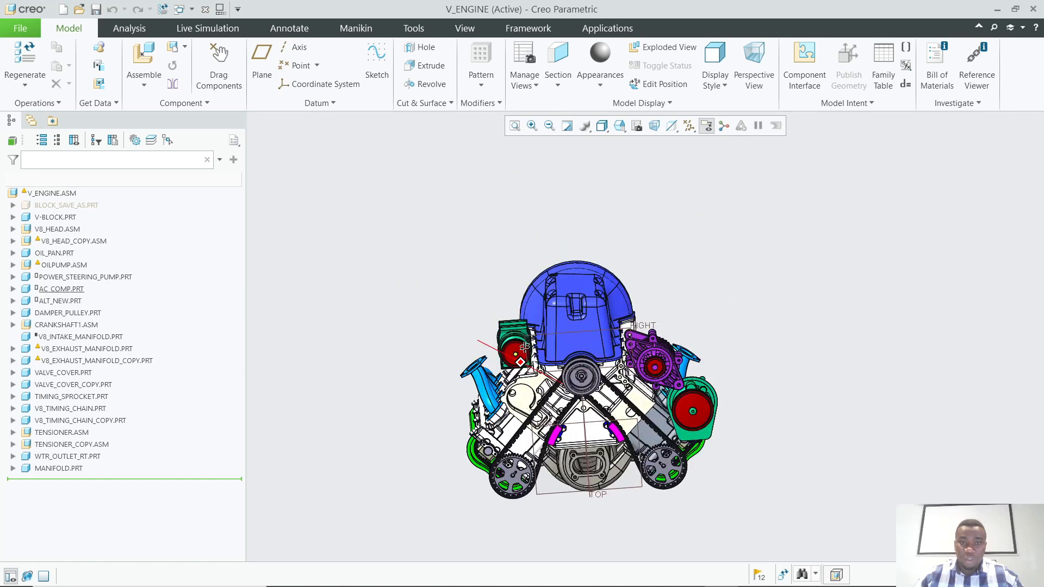
pyautogui.hotkey('ctrl', 'd')
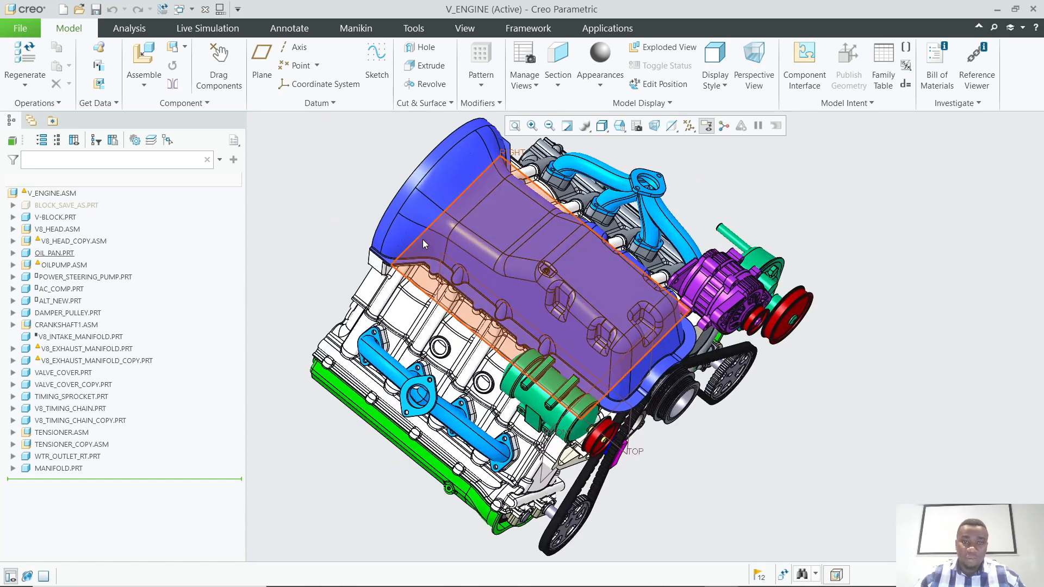
pyautogui.click(511, 296)
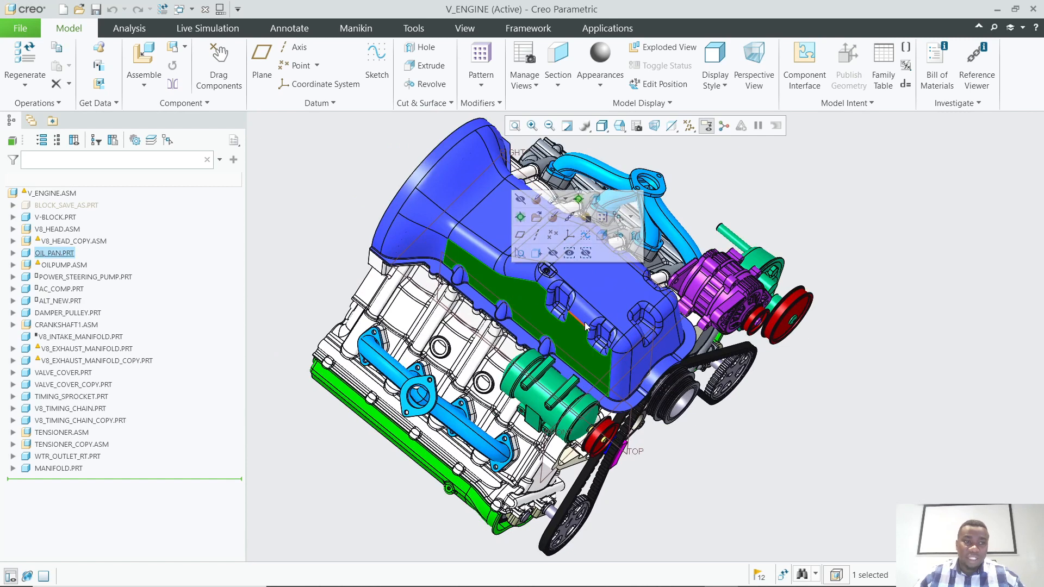
pyautogui.scroll(-2, 586, 326)
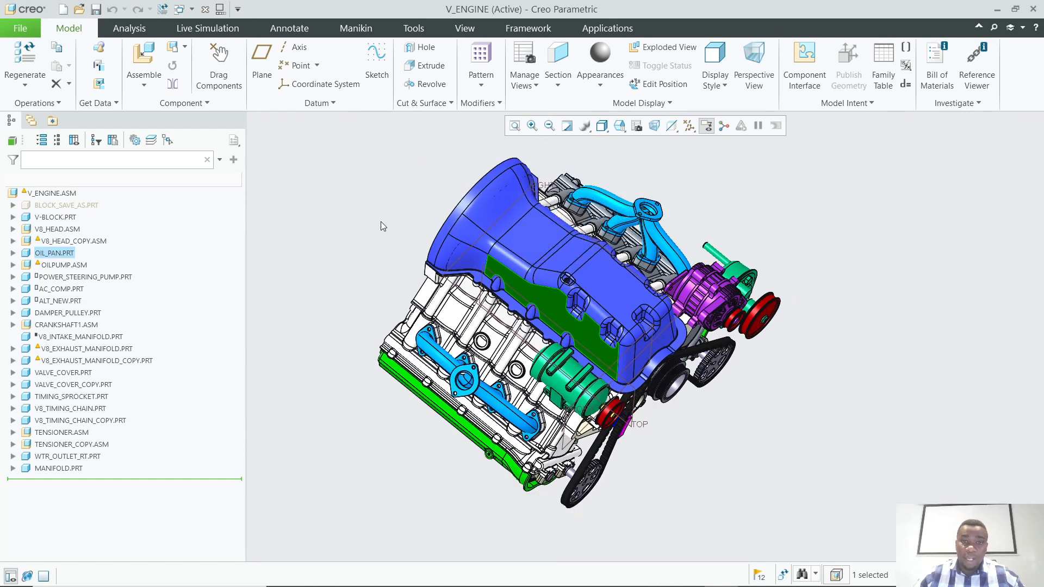
pyautogui.click(338, 256)
pyautogui.scroll(2, 343, 261)
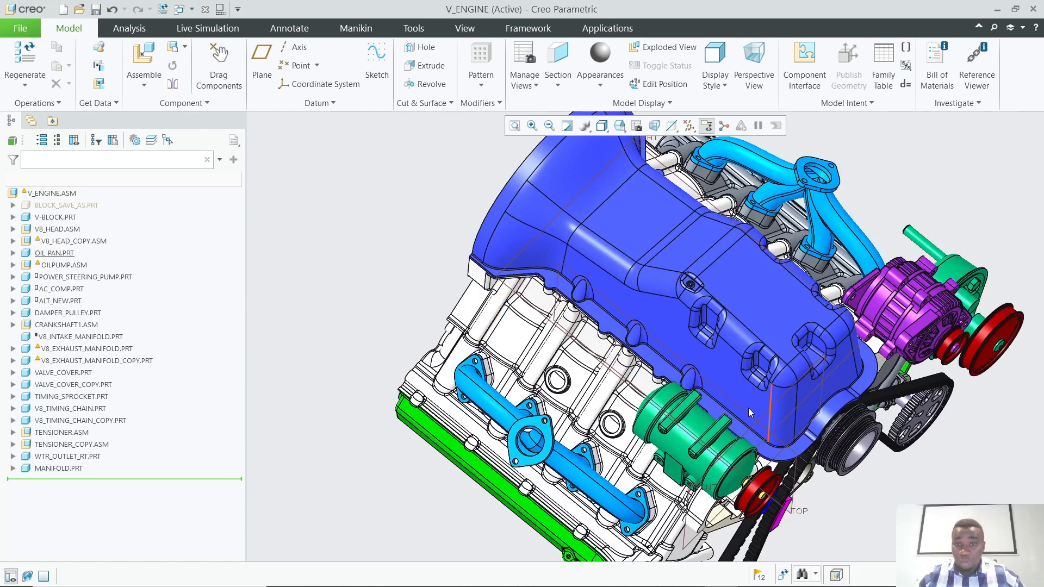
pyautogui.moveTo(759, 382); pyautogui.dragTo(709, 359, button='middle')
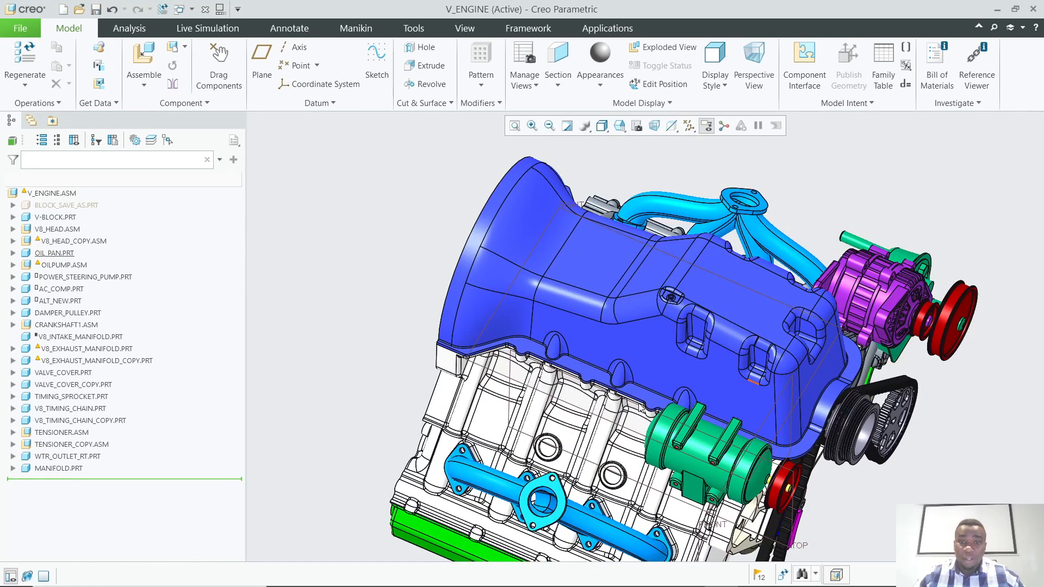
pyautogui.scroll(-2, 604, 402)
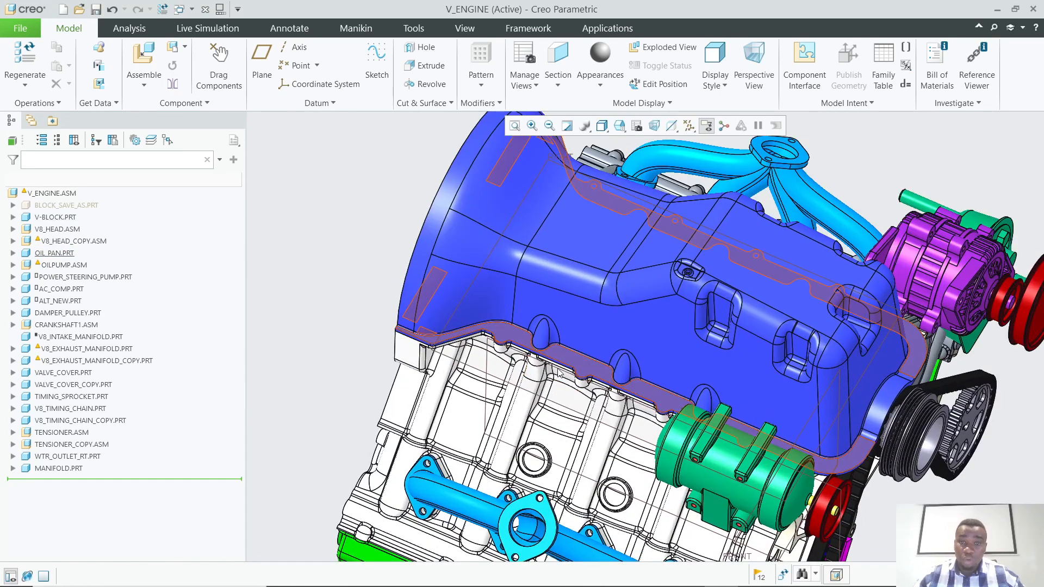
pyautogui.click(536, 395)
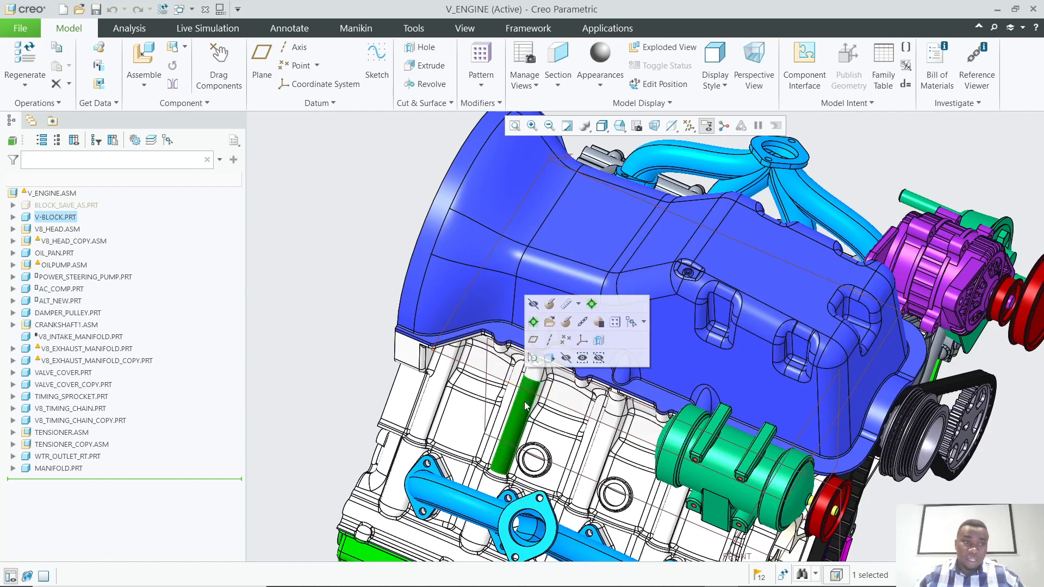
pyautogui.click(353, 314)
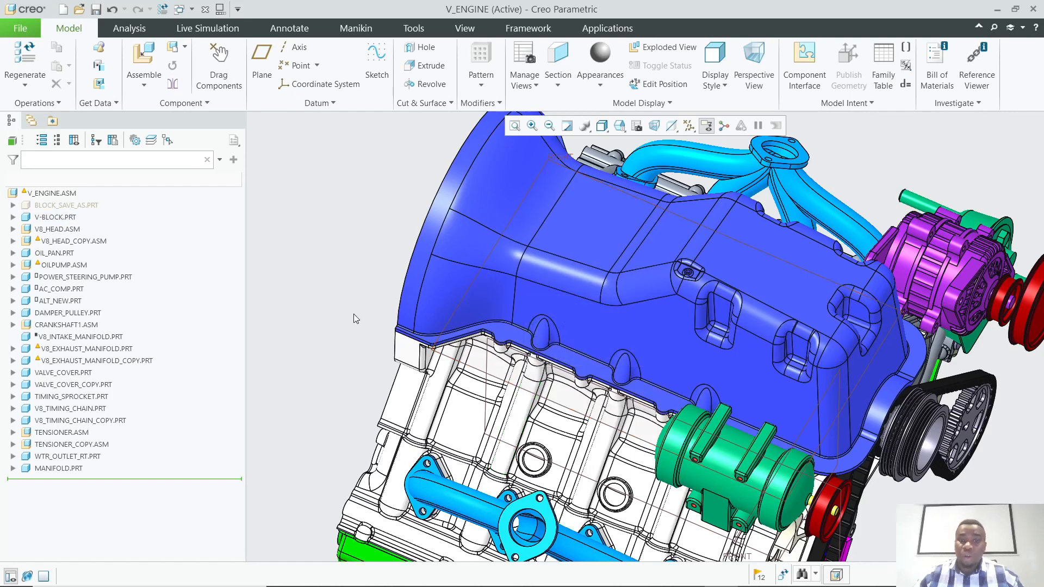
# Activate OIL_PAN.PRT for editing within the V_ENGINE assembly.
pyautogui.click(568, 326)
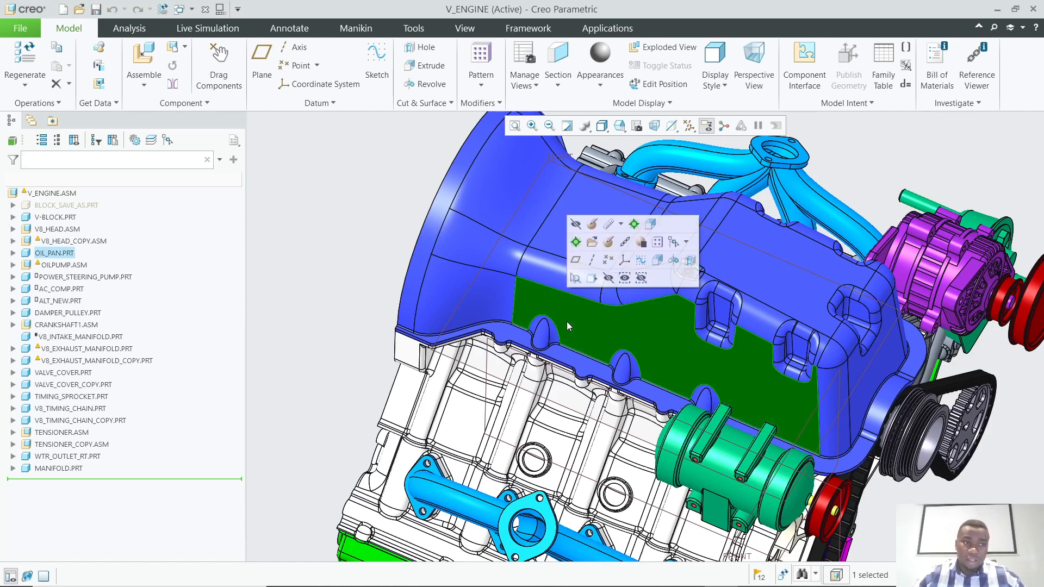
pyautogui.click(635, 223)
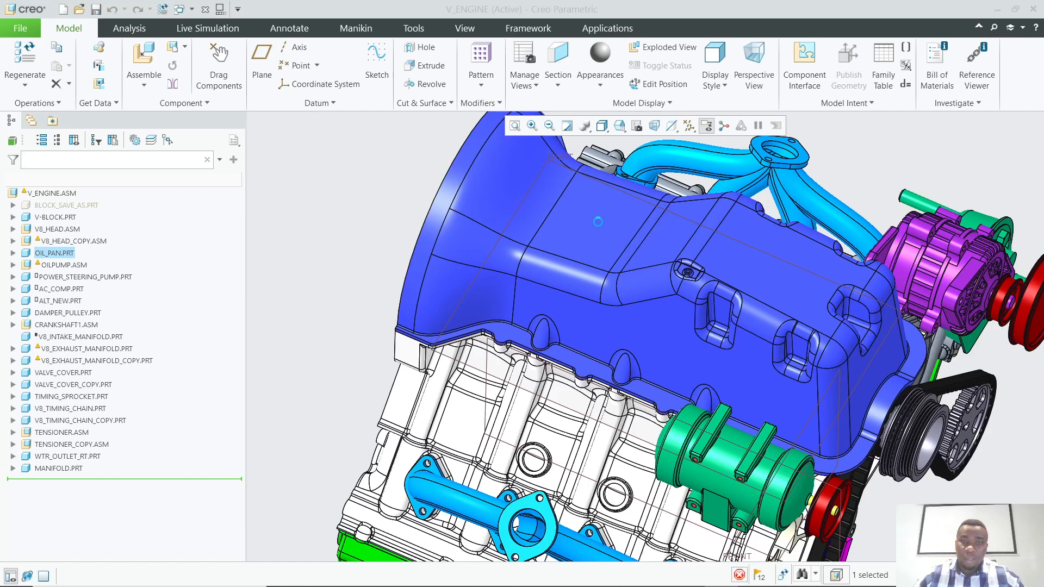
pyautogui.scroll(-5, 505, 338)
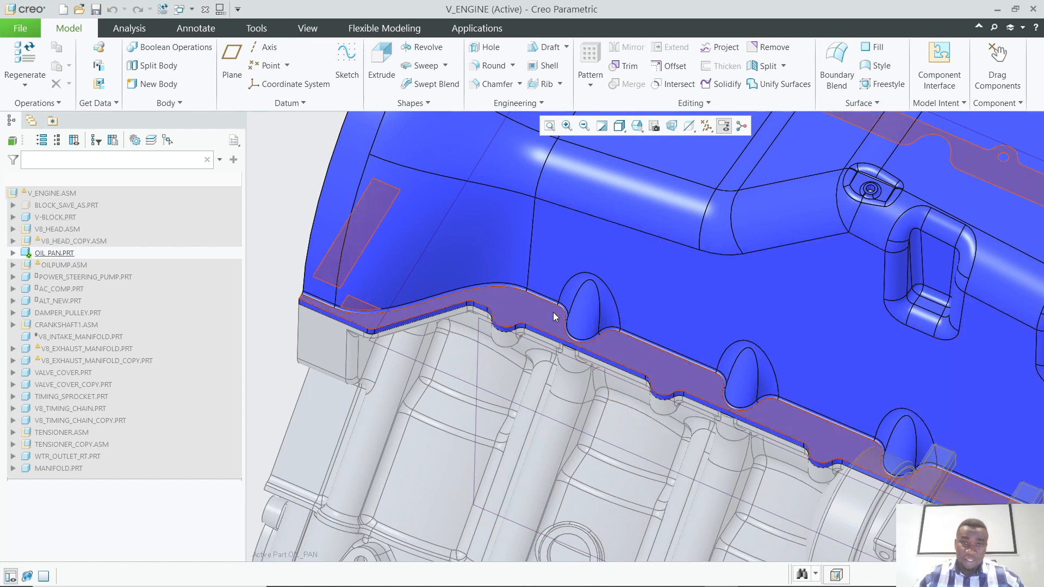
# Start an Extrude in the oil pan with the flat flange face as its sketching plane.
pyautogui.scroll(-2, 528, 283)
pyautogui.click(382, 62)
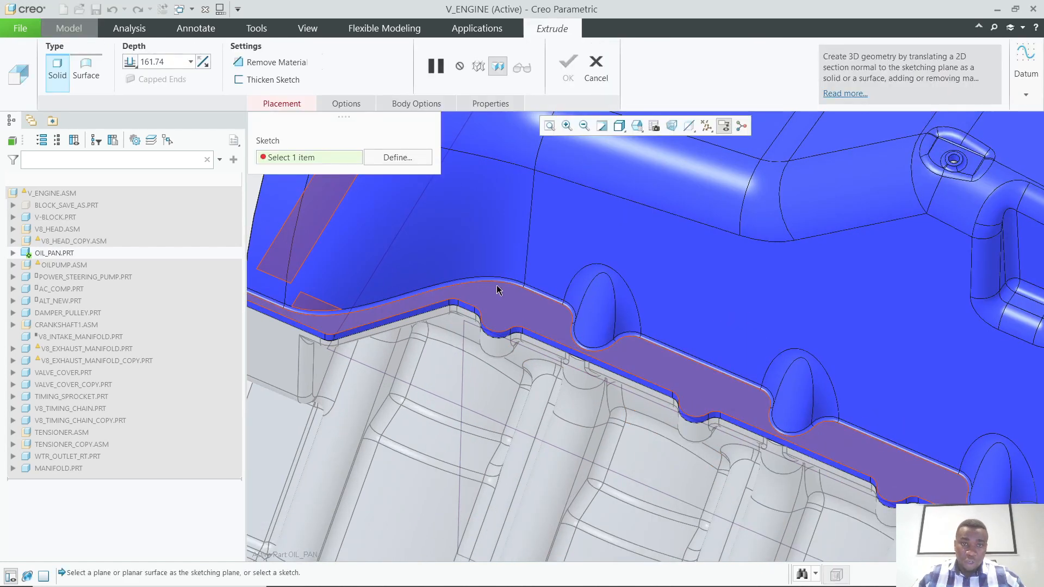
pyautogui.click(498, 300)
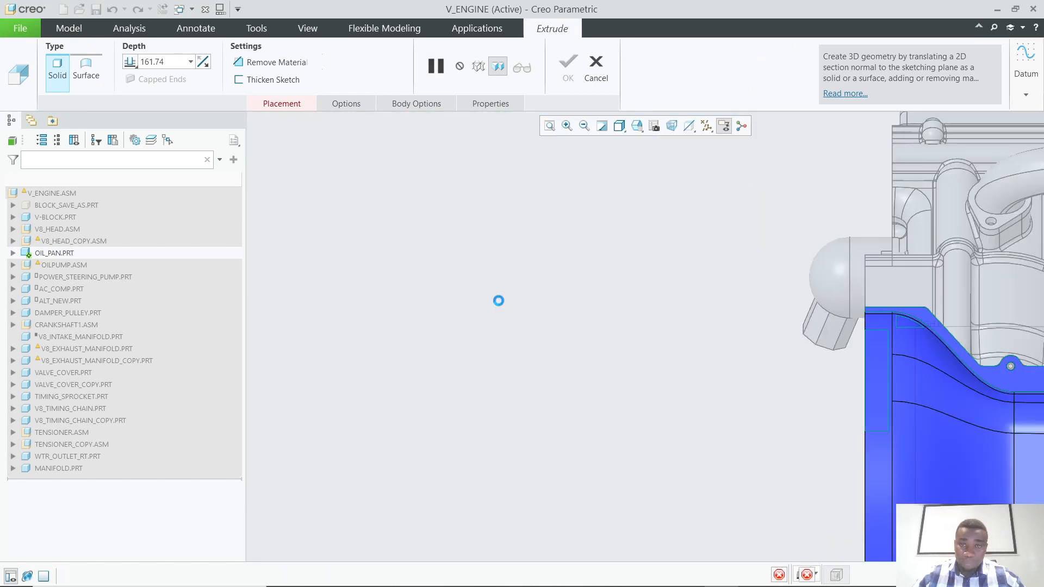
pyautogui.moveTo(548, 290); pyautogui.dragTo(552, 368, button='middle')
pyautogui.scroll(-9, 578, 376)
pyautogui.scroll(-6, 579, 374)
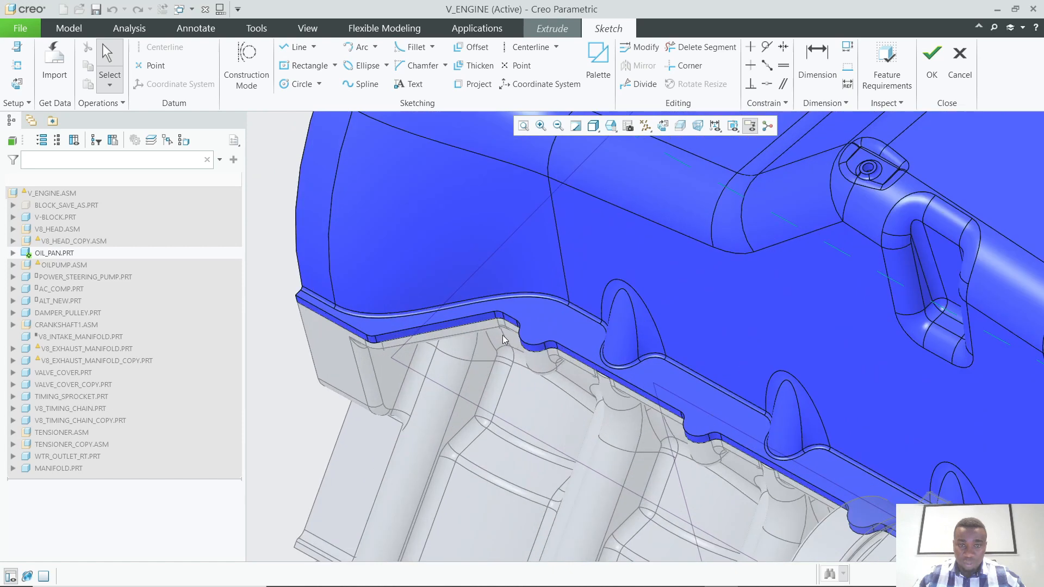
# Open the sketch references and set the model display style to Hidden Line.
pyautogui.click(25, 66)
pyautogui.scroll(5, 577, 349)
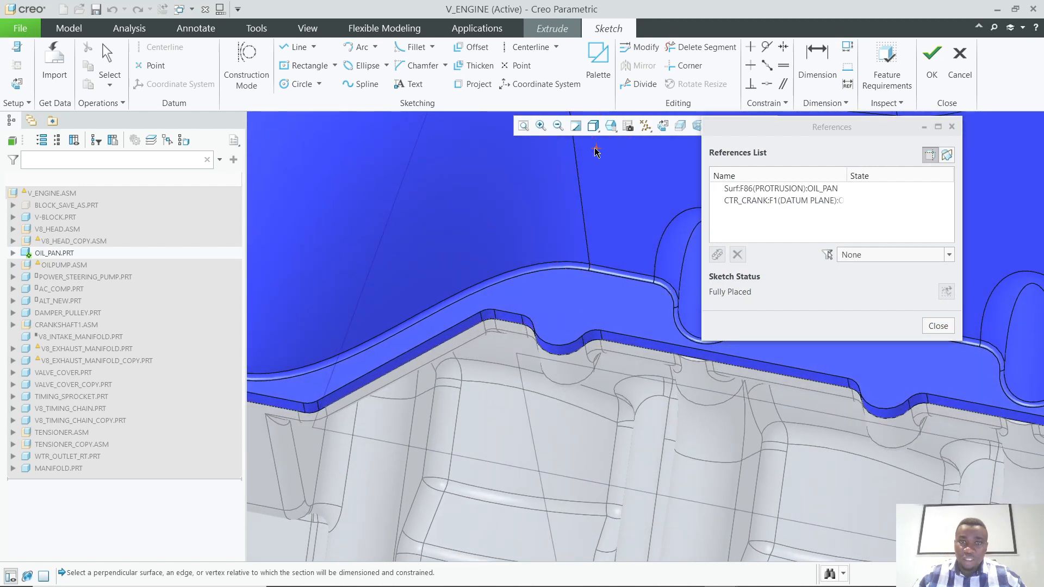
pyautogui.click(594, 129)
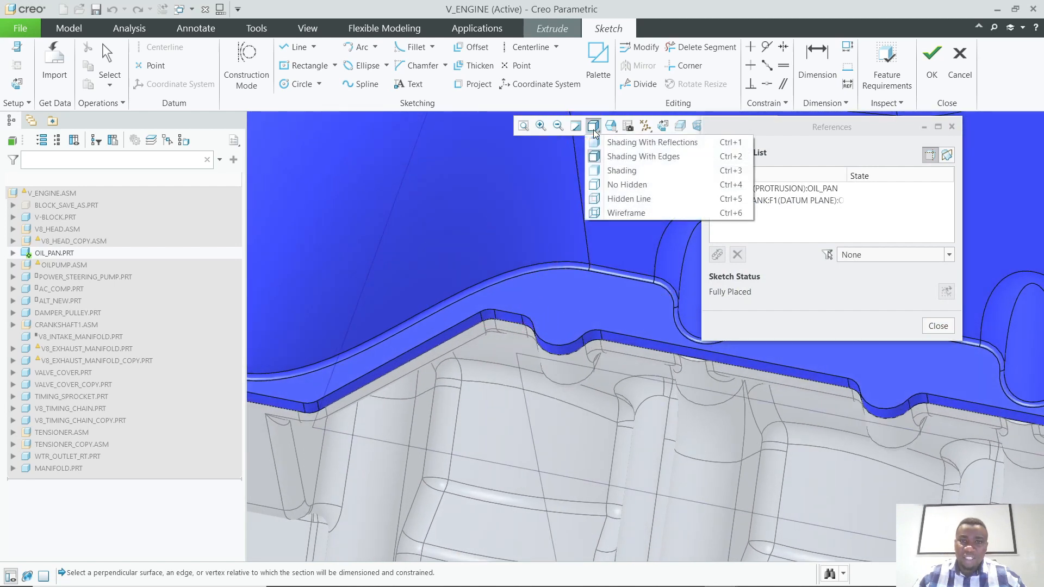
pyautogui.click(627, 199)
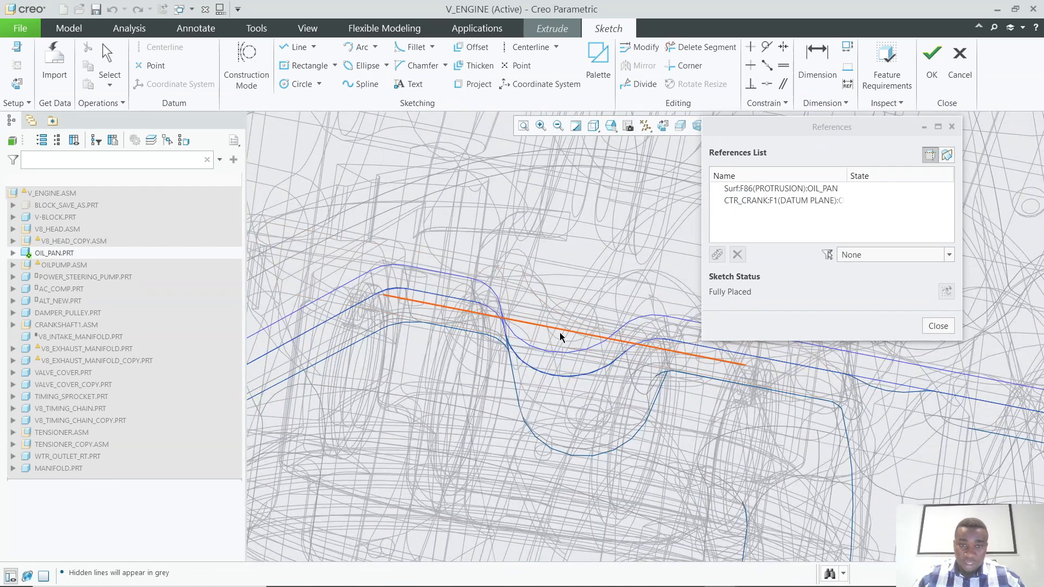
# Add the V-block's bolt hole edges beneath two neighbouring flange lobes as sketch references and close the references.
pyautogui.scroll(-2, 558, 345)
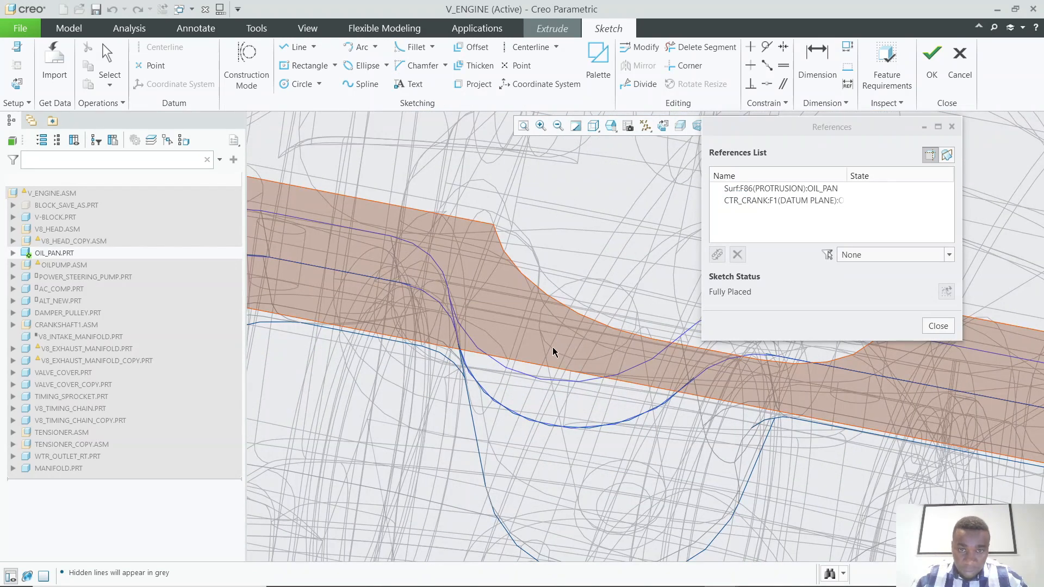
pyautogui.click(553, 349)
pyautogui.scroll(5, 536, 348)
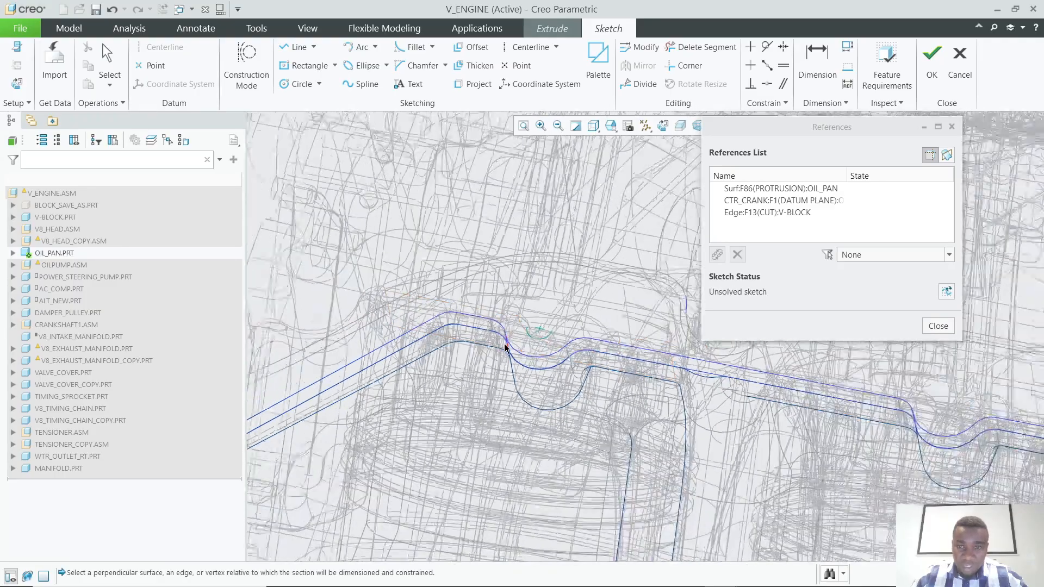
pyautogui.scroll(5, 505, 349)
pyautogui.scroll(-7, 657, 379)
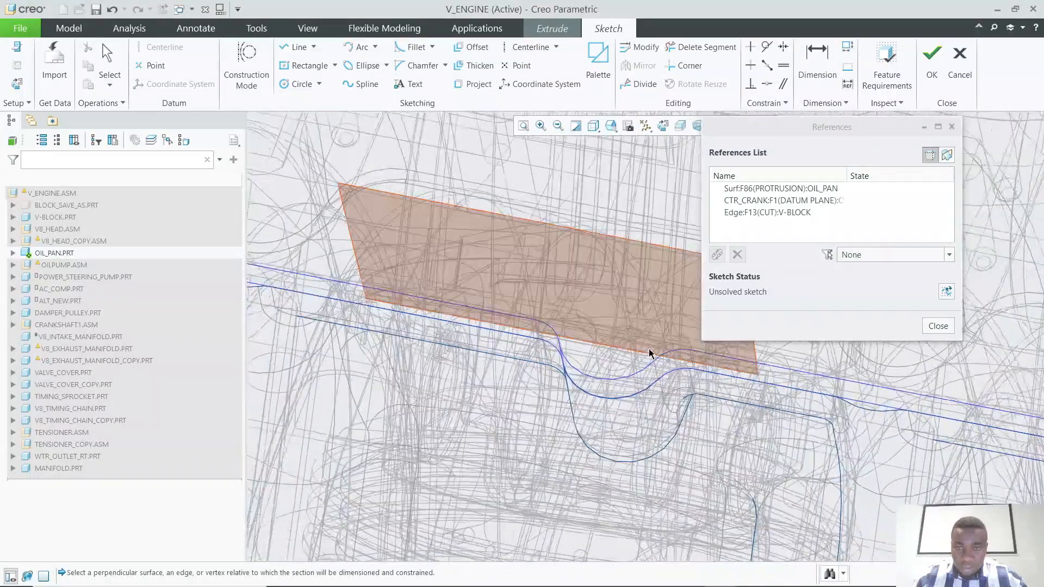
pyautogui.scroll(-3, 650, 353)
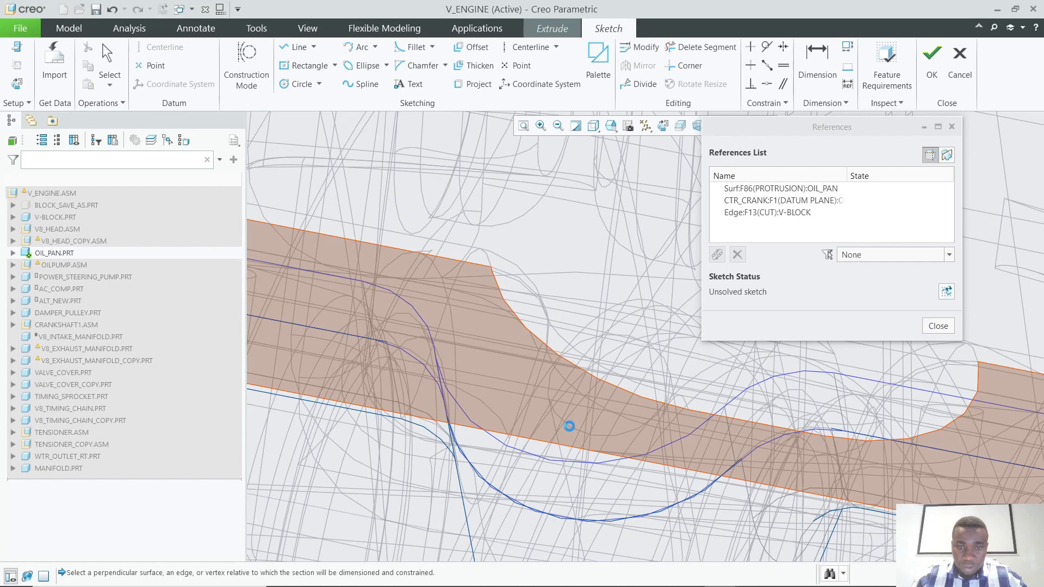
pyautogui.click(571, 431)
pyautogui.scroll(4, 571, 431)
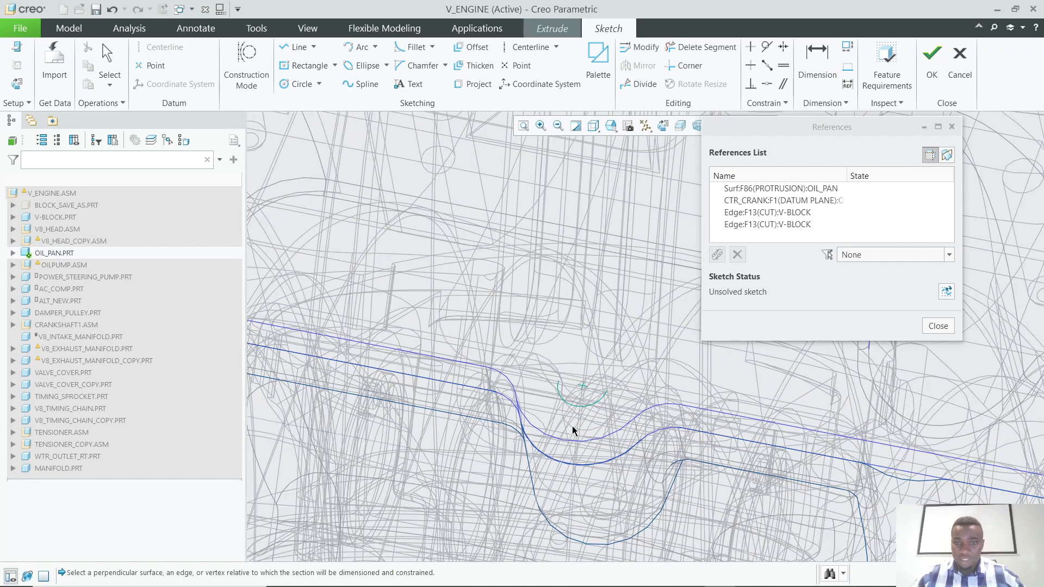
pyautogui.click(939, 327)
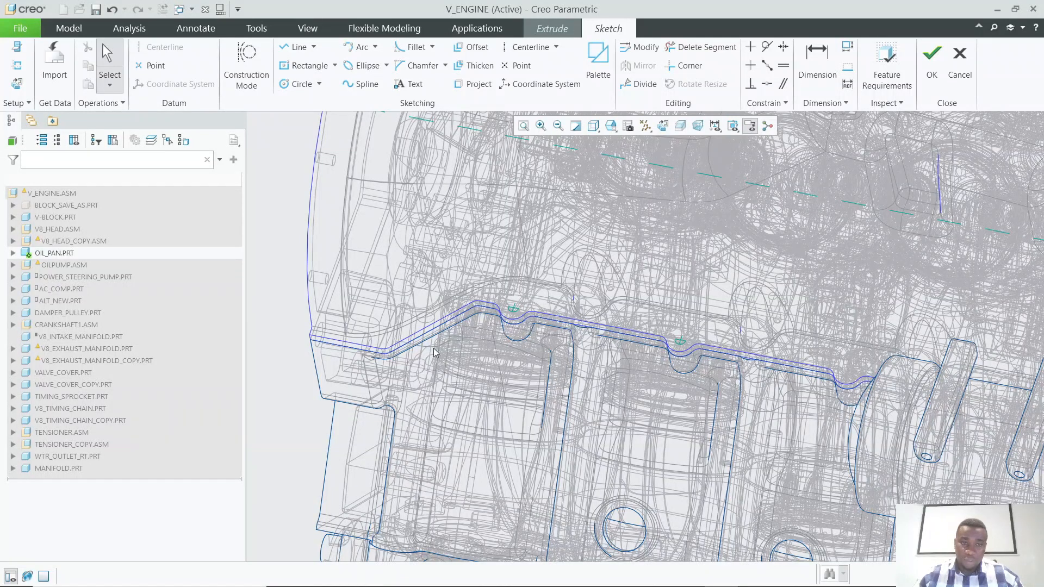
# Restore the model display style to Shading With Edges.
pyautogui.click(611, 130)
pyautogui.click(626, 158)
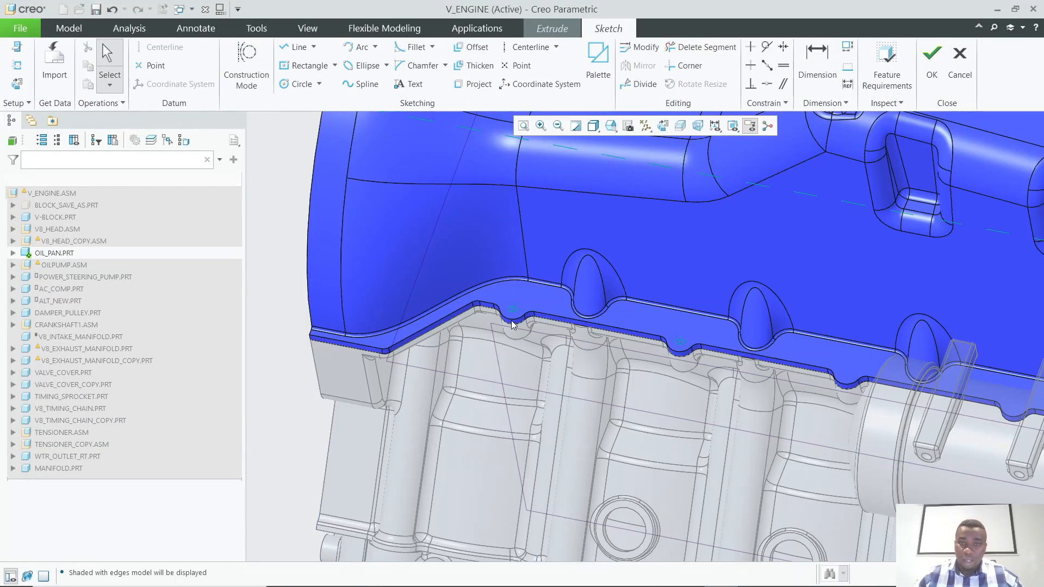
pyautogui.scroll(-2, 514, 315)
# Sketch a circle concentric with the first referenced V-block hole edge, matching that edge's radius.
pyautogui.click(298, 83)
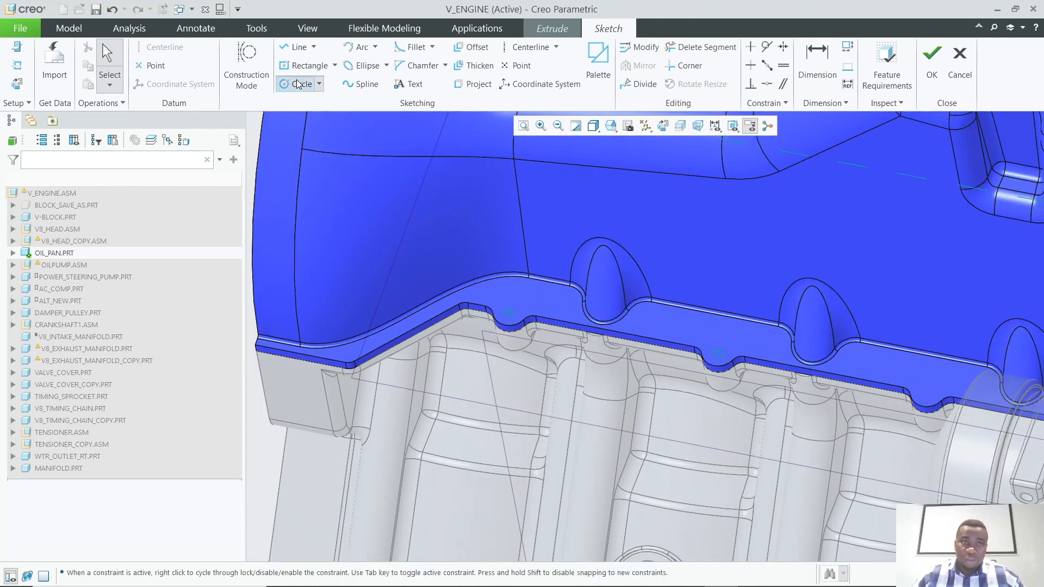
pyautogui.scroll(-2, 544, 320)
pyautogui.scroll(-2, 541, 318)
pyautogui.click(477, 309)
pyautogui.scroll(-2, 479, 309)
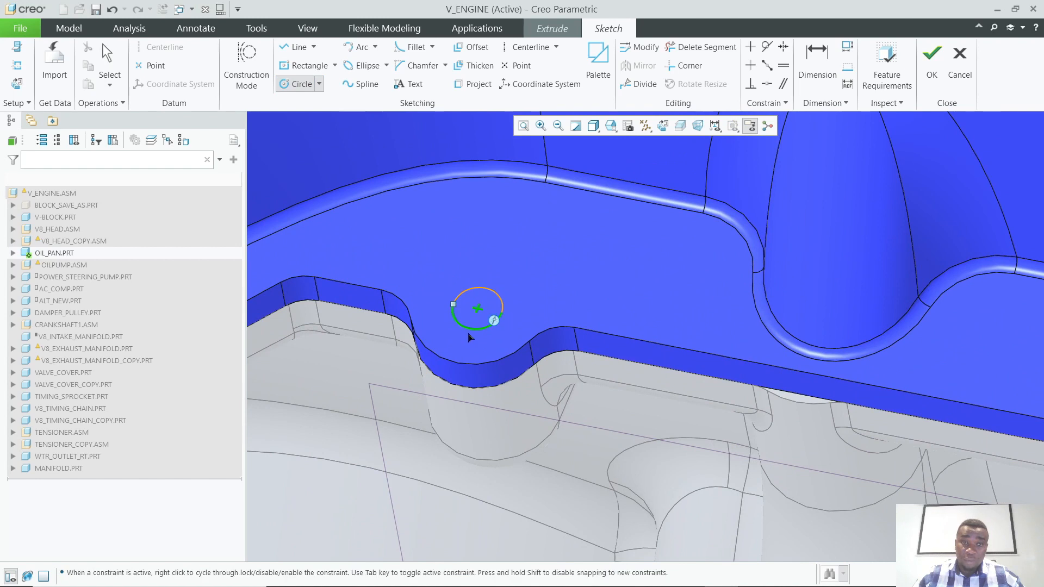
pyautogui.click(488, 318)
pyautogui.middleClick(477, 309)
pyautogui.scroll(2, 475, 307)
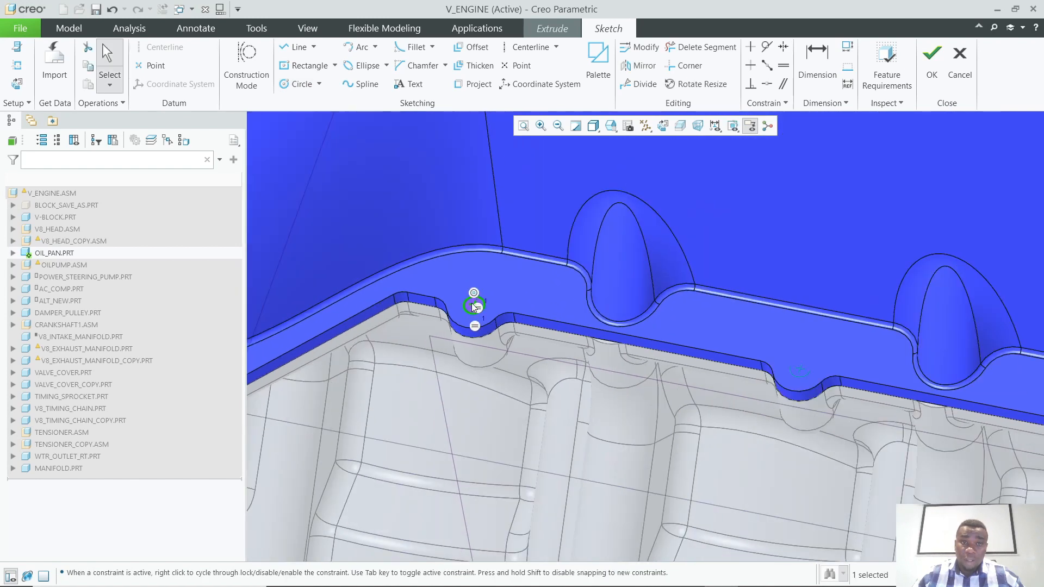
# Sketch a circle concentric with the second referenced V-block hole edge, matching that edge's radius, and finish the sketch.
pyautogui.click(300, 84)
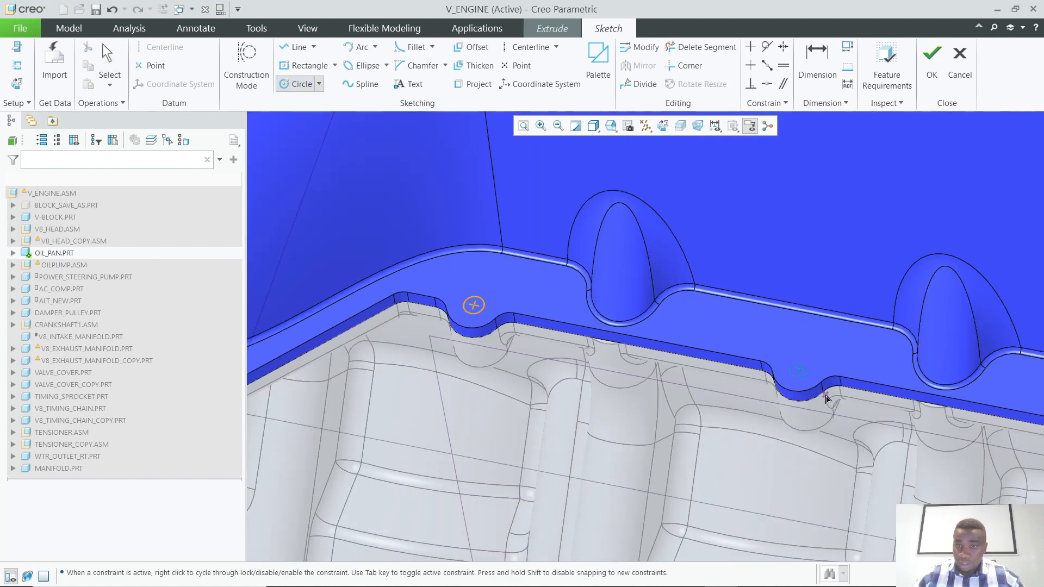
pyautogui.click(807, 377)
pyautogui.scroll(3, 806, 377)
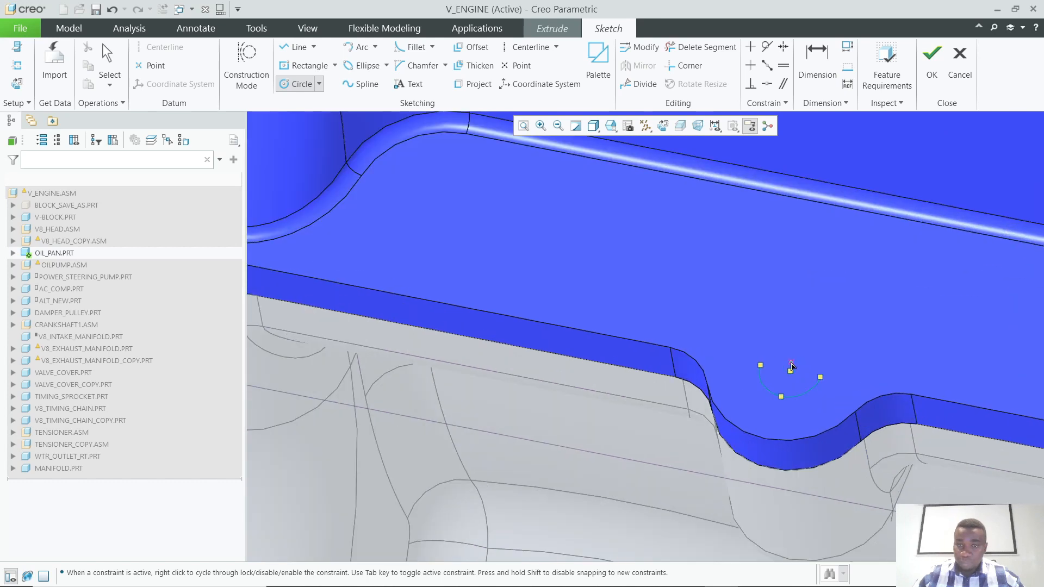
pyautogui.scroll(2, 811, 381)
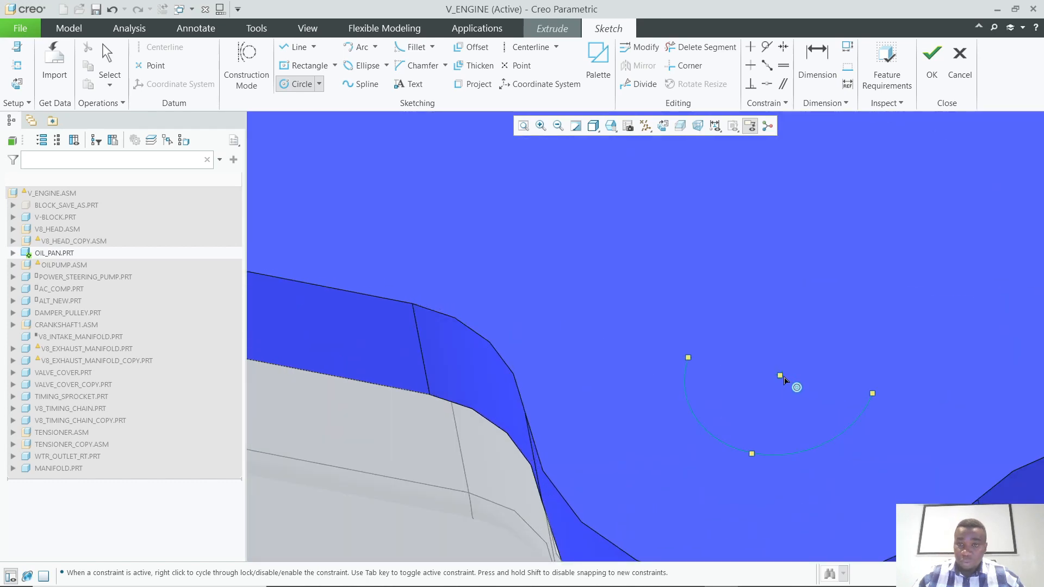
pyautogui.click(784, 455)
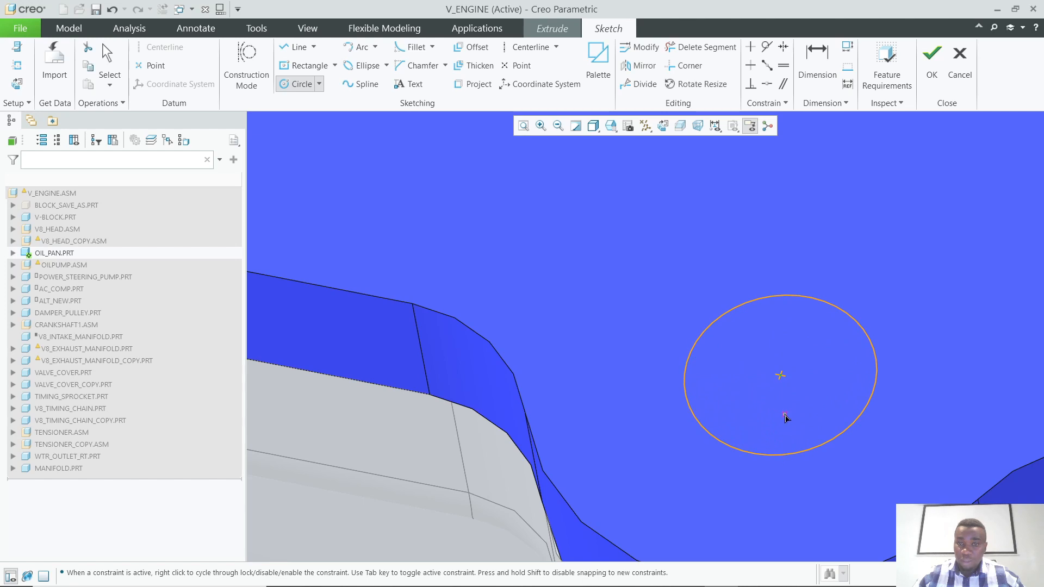
pyautogui.middleClick(785, 416)
pyautogui.scroll(-5, 714, 413)
pyautogui.click(932, 73)
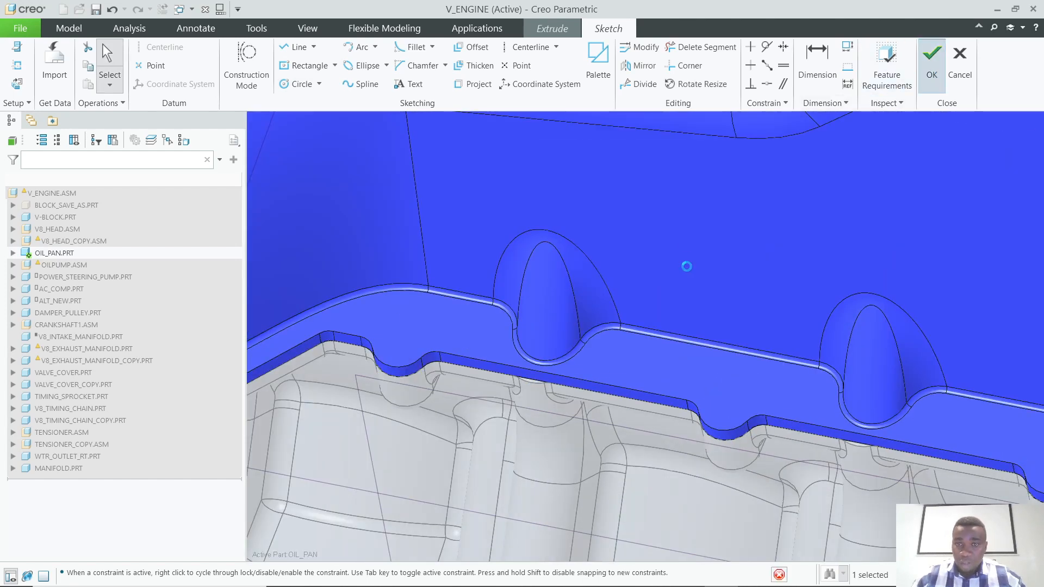
# Cut the two circles 55.50 deep through the oil pan flange with material removal and reactivate the top-level assembly.
pyautogui.click(241, 61)
pyautogui.click(202, 63)
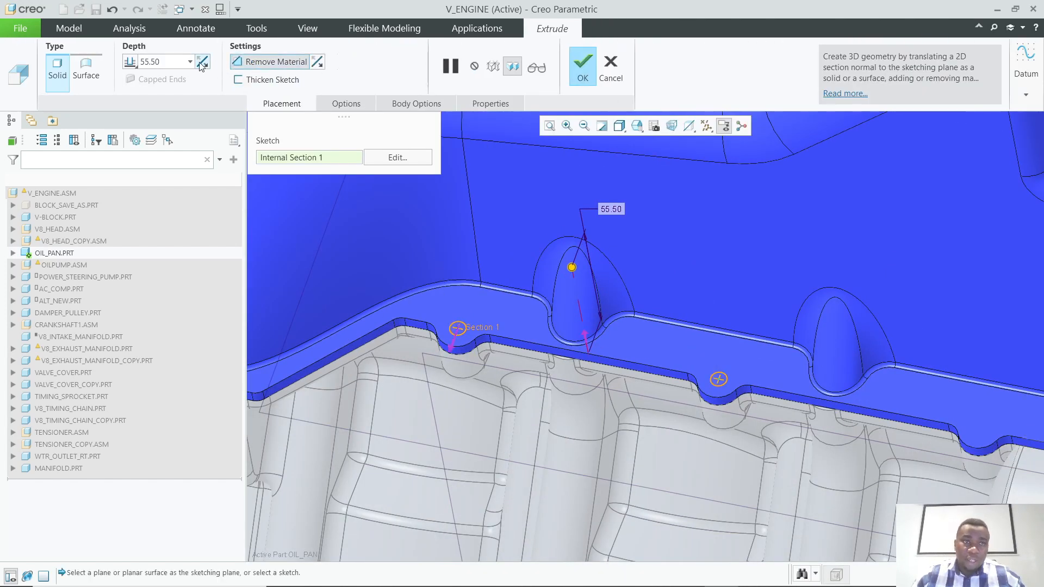
pyautogui.click(203, 63)
pyautogui.click(583, 68)
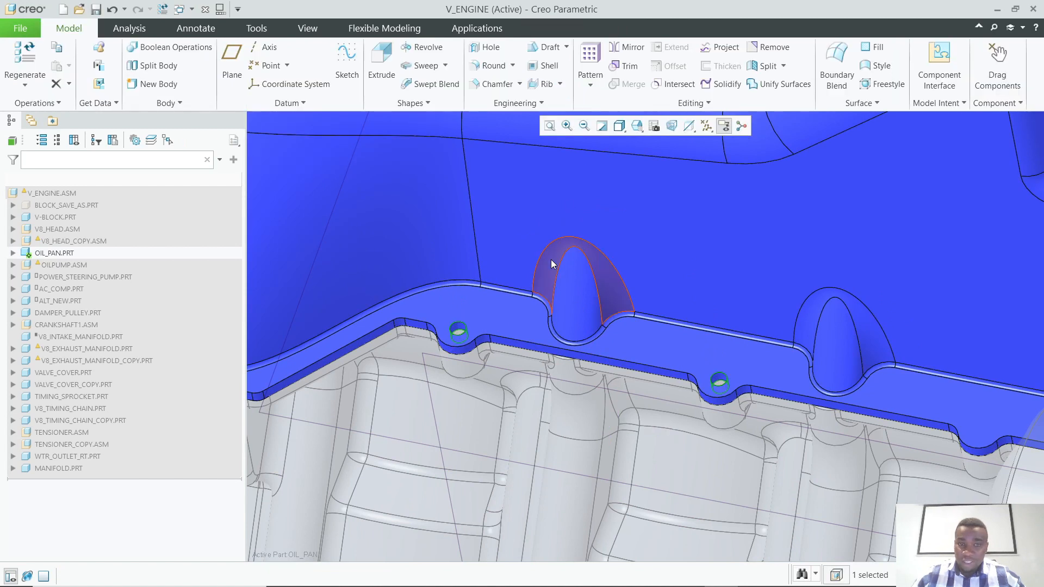
pyautogui.scroll(-6, 551, 272)
pyautogui.hotkey('ctrl', 'a')
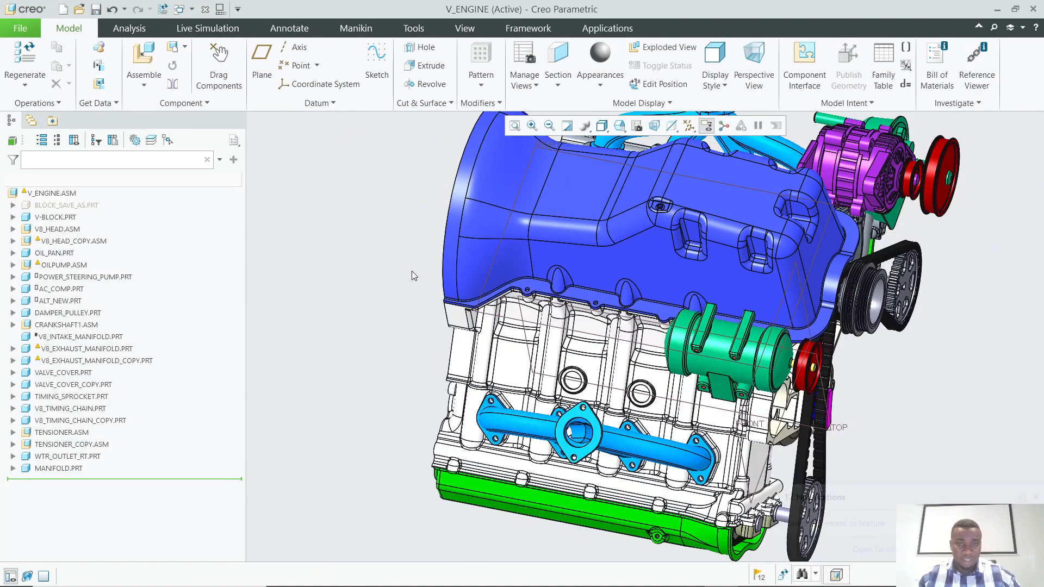
# Open the placement definition of OIL_PAN.PRT for editing.
pyautogui.scroll(-2, 414, 270)
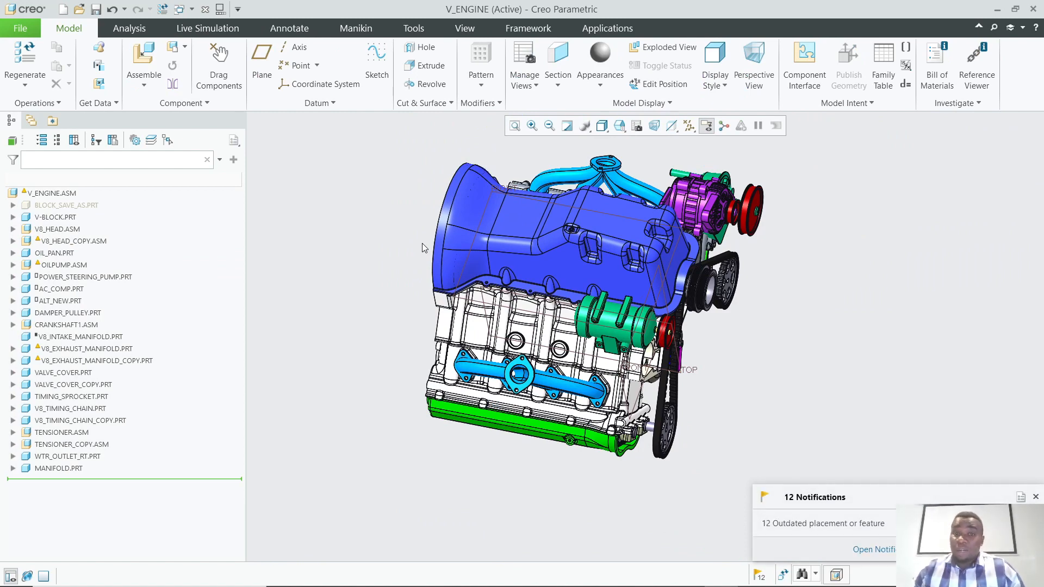
pyautogui.moveTo(468, 265)
pyautogui.keyDown('ctrl'); pyautogui.mouseDown(button='middle')
pyautogui.moveTo(484, 265)
pyautogui.moveTo(447, 276)
pyautogui.moveTo(459, 283)
pyautogui.mouseUp(button='middle'); pyautogui.keyUp('ctrl')
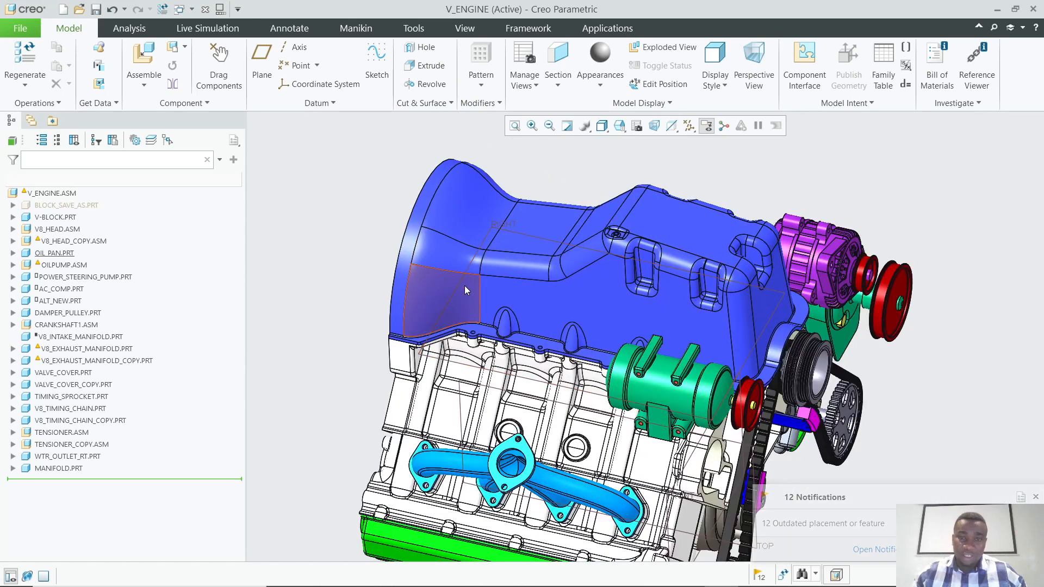
pyautogui.scroll(2, 387, 295)
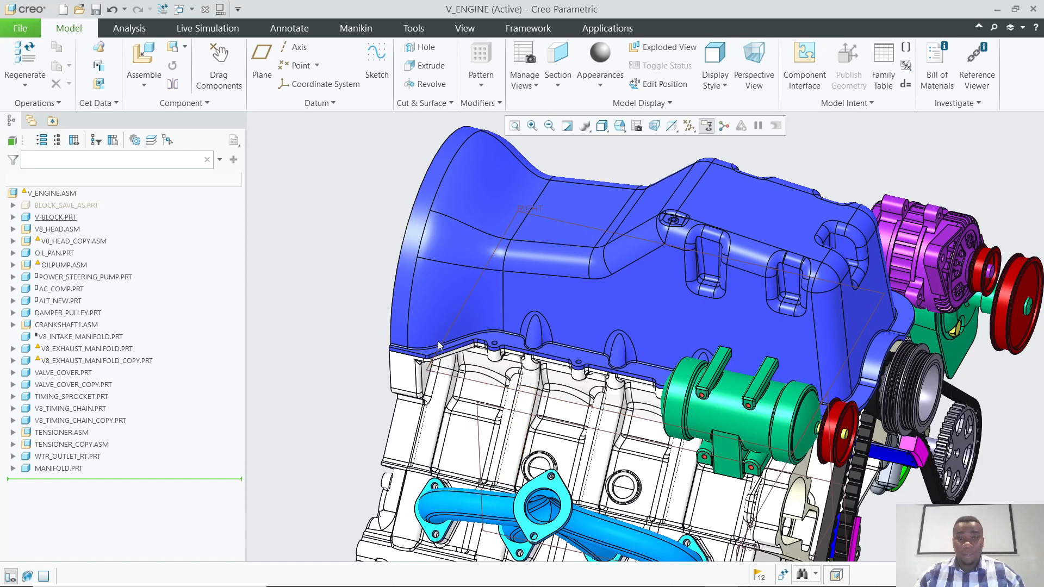
pyautogui.scroll(1, 414, 306)
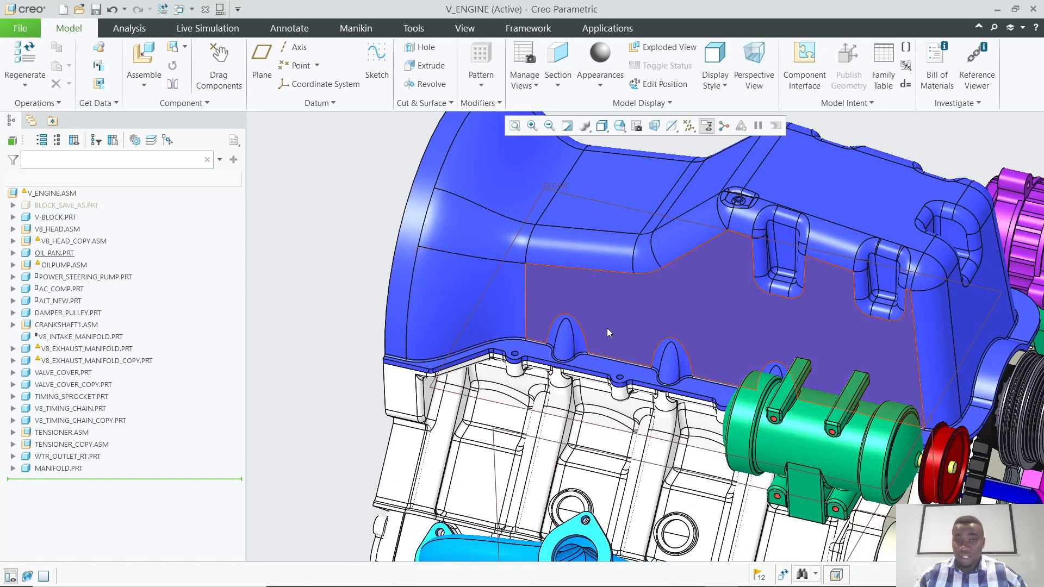
pyautogui.click(625, 309)
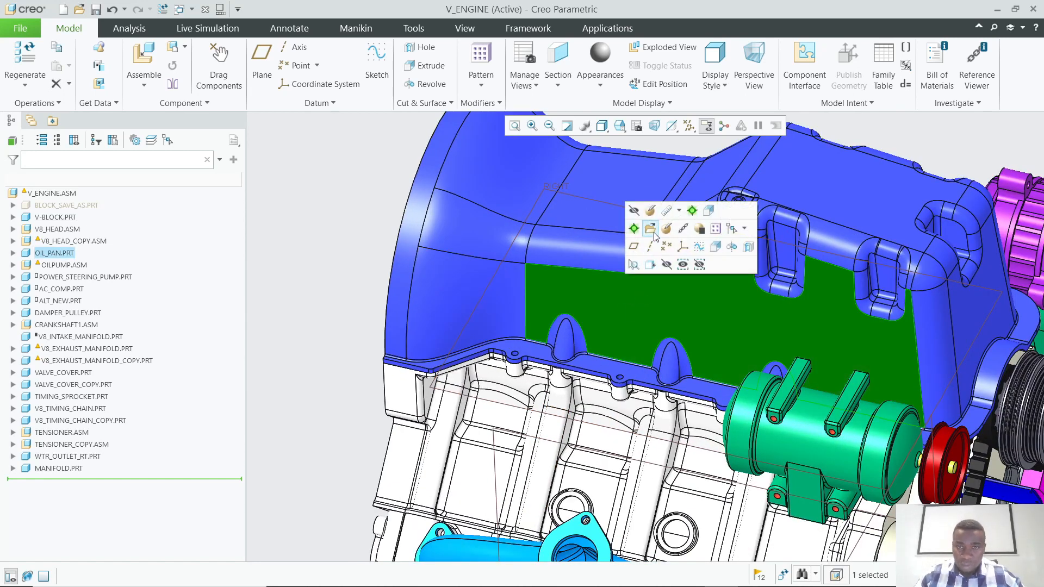
pyautogui.scroll(-2, 534, 314)
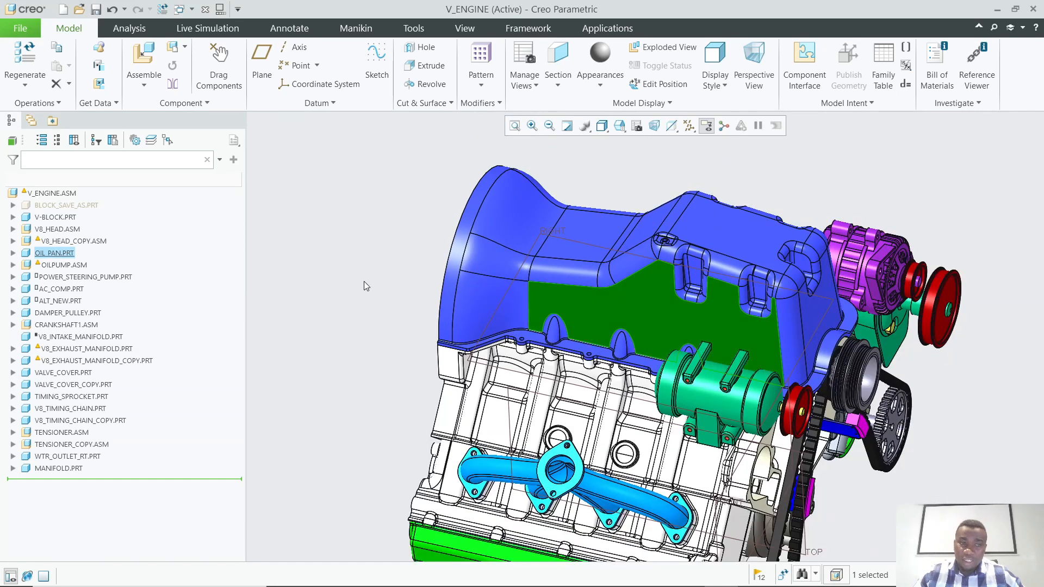
pyautogui.click(342, 238)
pyautogui.click(56, 253)
pyautogui.click(108, 196)
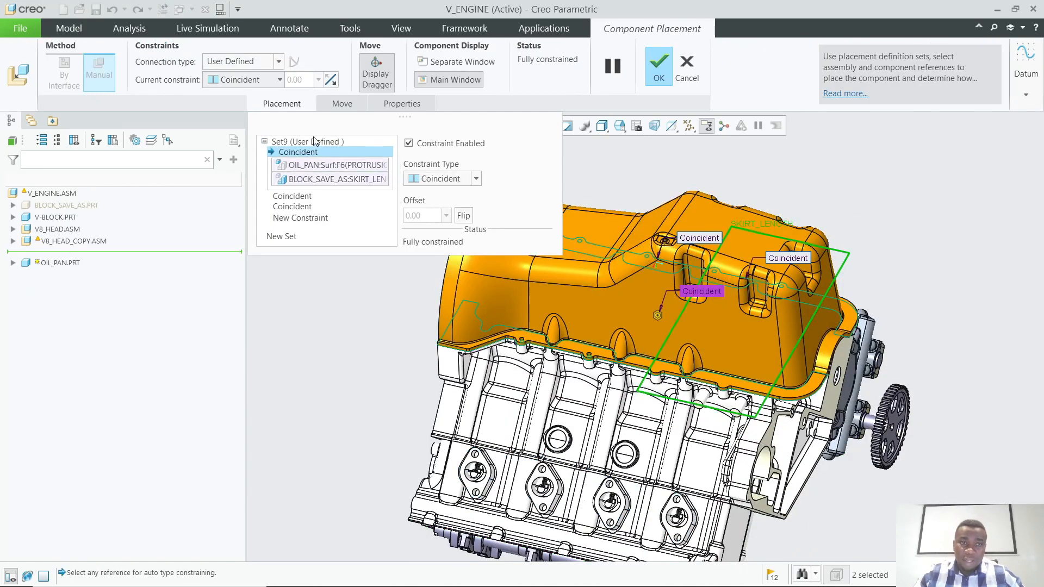
# Delete all three Coincident constraints from the oil pan's placement set.
pyautogui.rightClick(320, 154)
pyautogui.click(344, 159)
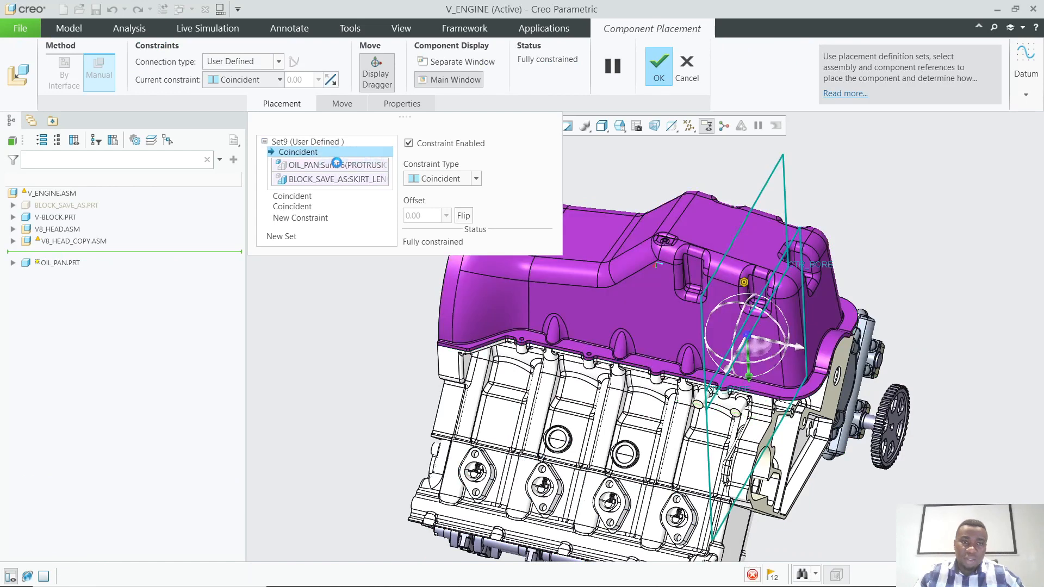
pyautogui.rightClick(327, 147)
pyautogui.click(340, 155)
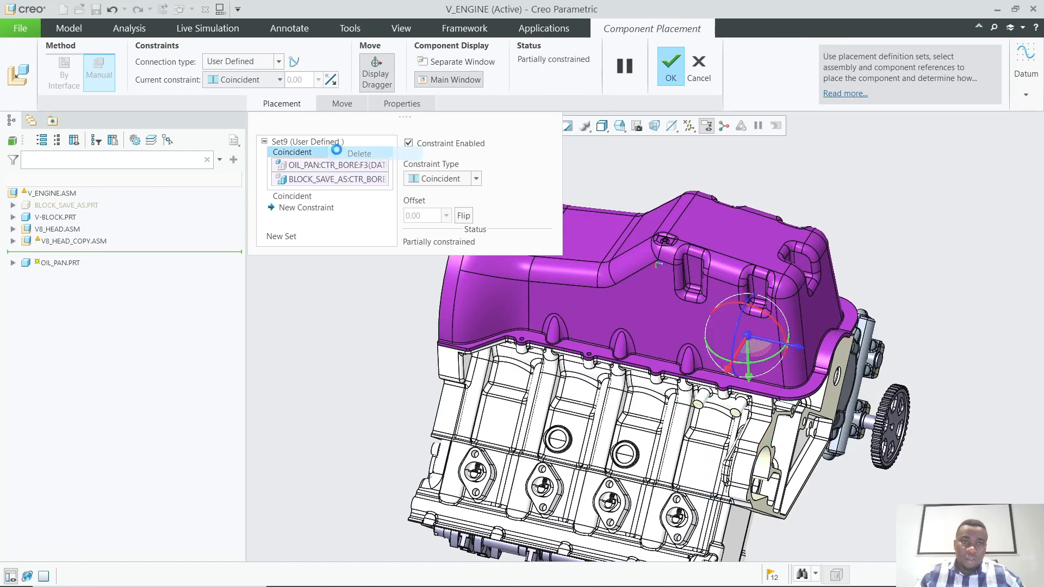
pyautogui.rightClick(322, 153)
pyautogui.click(342, 158)
# Move the unconstrained oil pan upward, clear of the V-block, to expose the bolt holes.
pyautogui.scroll(3, 767, 332)
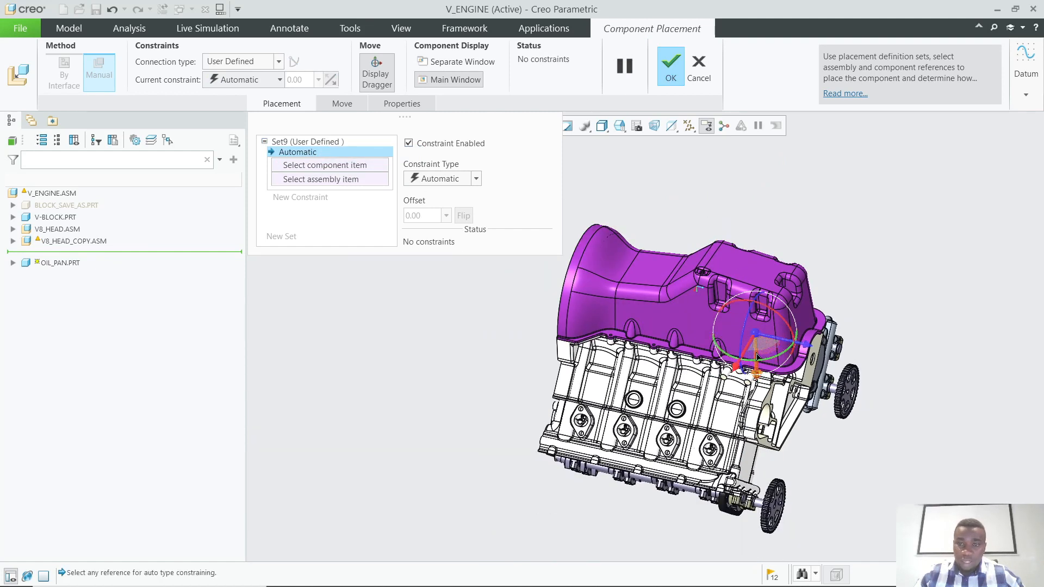
pyautogui.moveTo(756, 356); pyautogui.dragTo(755, 296)
pyautogui.scroll(1, 732, 344)
pyautogui.scroll(-3, 610, 326)
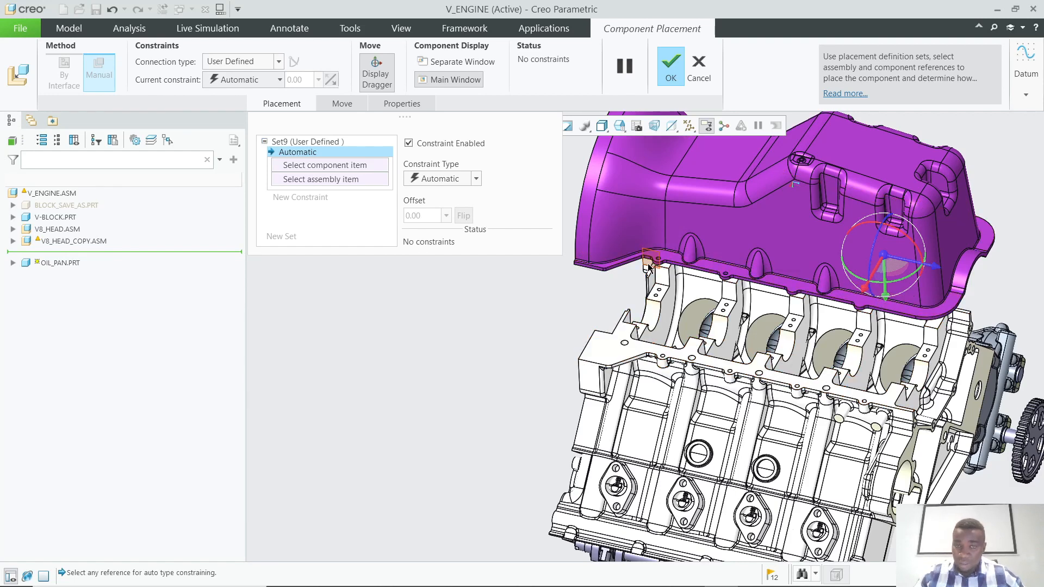
pyautogui.scroll(-3, 658, 270)
pyautogui.scroll(6, 664, 274)
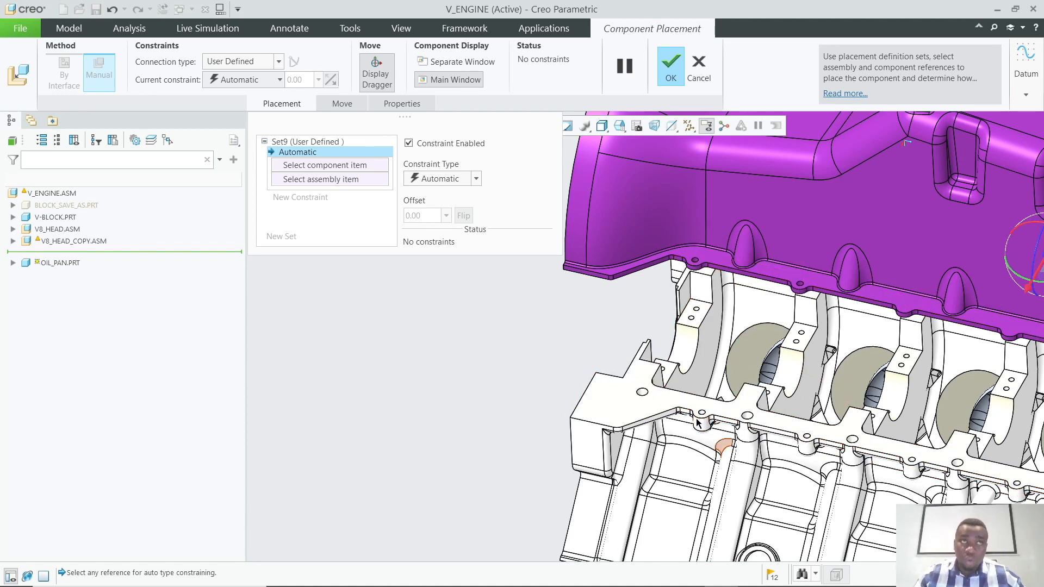
pyautogui.scroll(-5, 654, 283)
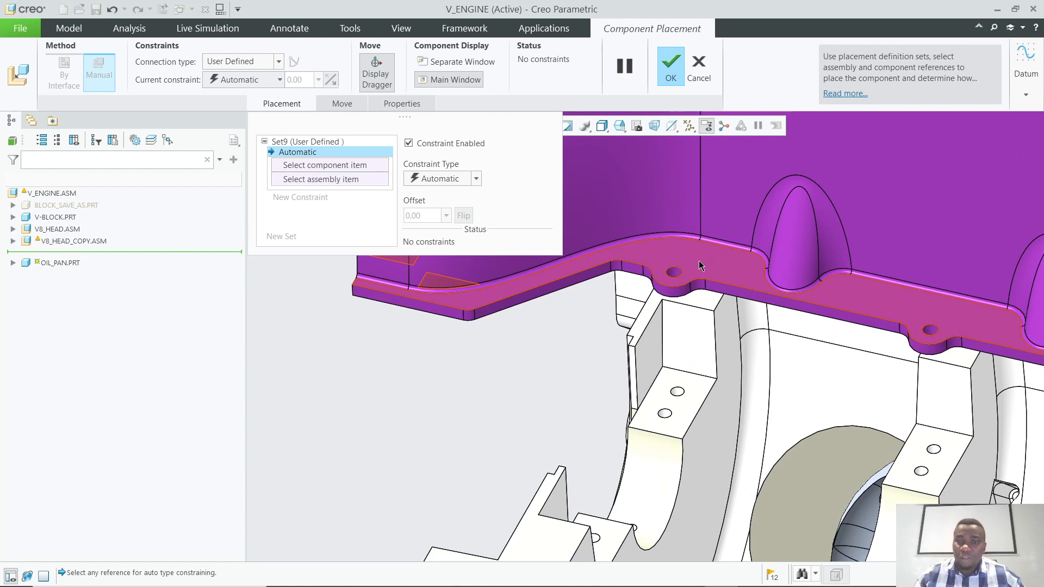
# Make the oil pan's first new flange hole surface coincident with the matching V-block bolt hole.
pyautogui.click(659, 280)
pyautogui.scroll(4, 658, 281)
pyautogui.scroll(2, 620, 392)
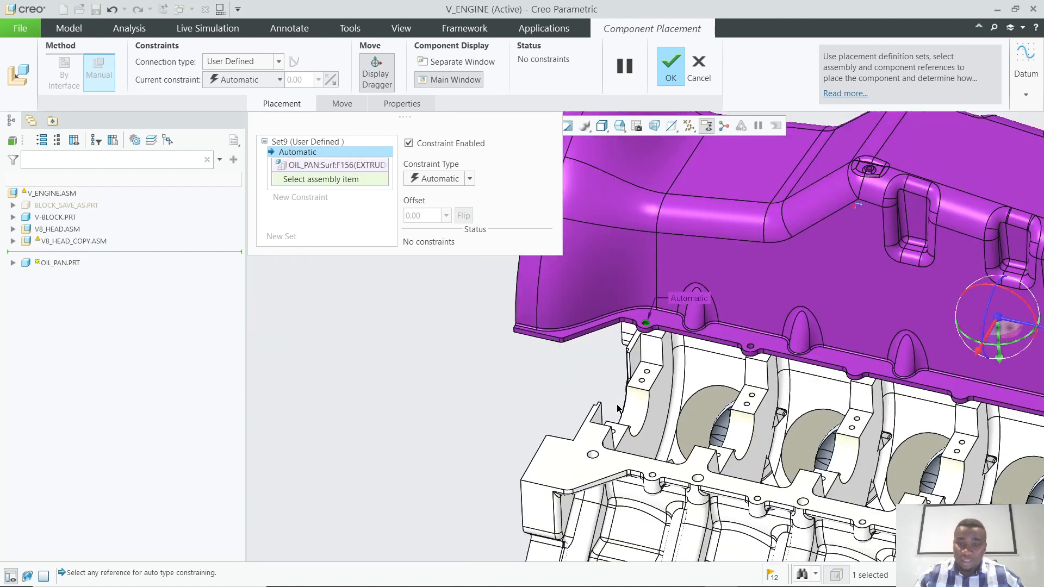
pyautogui.scroll(-3, 666, 486)
pyautogui.scroll(-3, 666, 485)
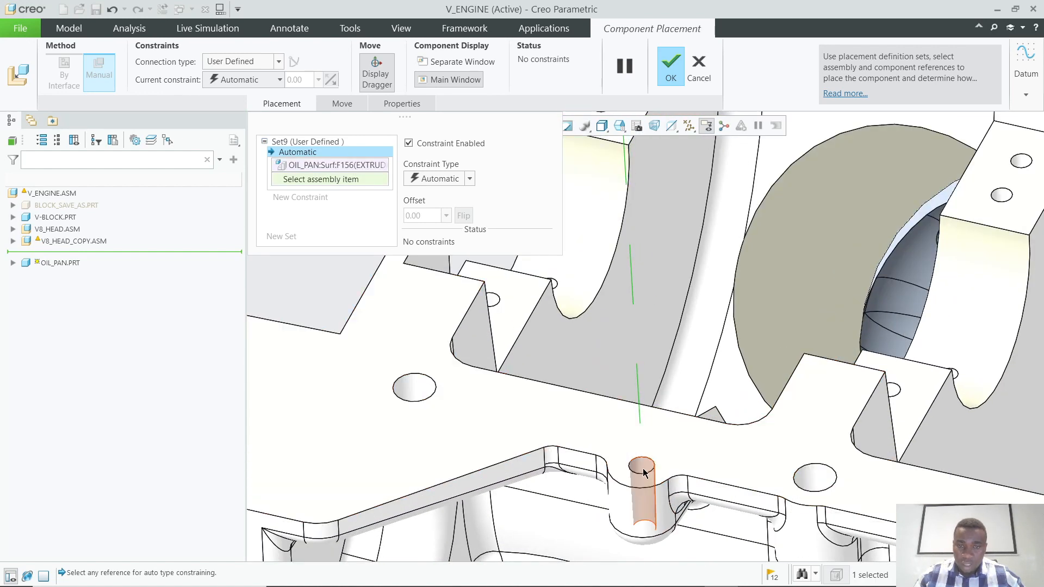
pyautogui.click(645, 473)
pyautogui.scroll(4, 680, 424)
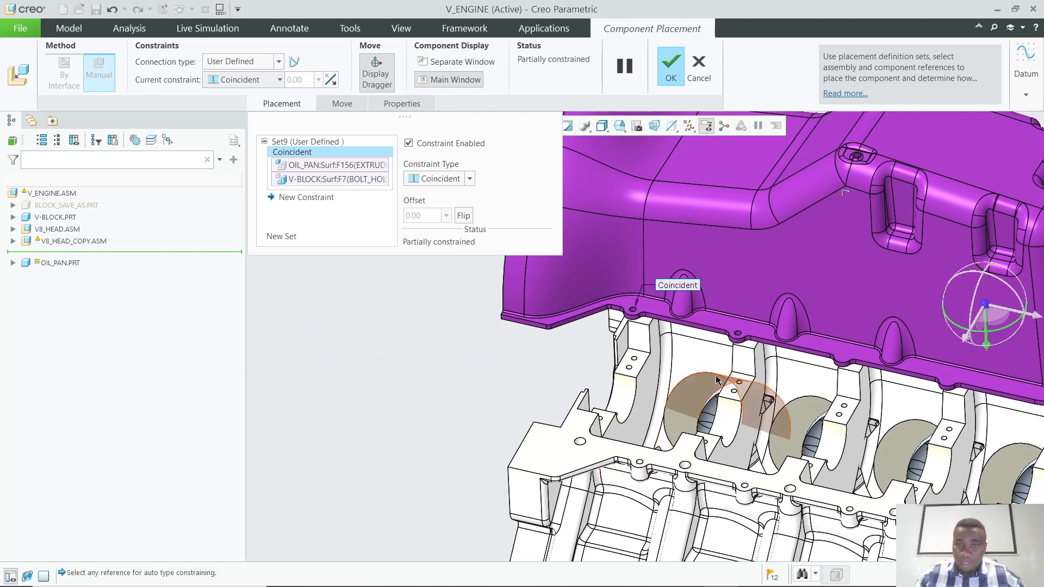
# Add an Oriented constraint between the oil pan's second new flange hole and the matching V-block bolt hole.
pyautogui.scroll(-3, 717, 379)
pyautogui.click(741, 306)
pyautogui.scroll(3, 740, 307)
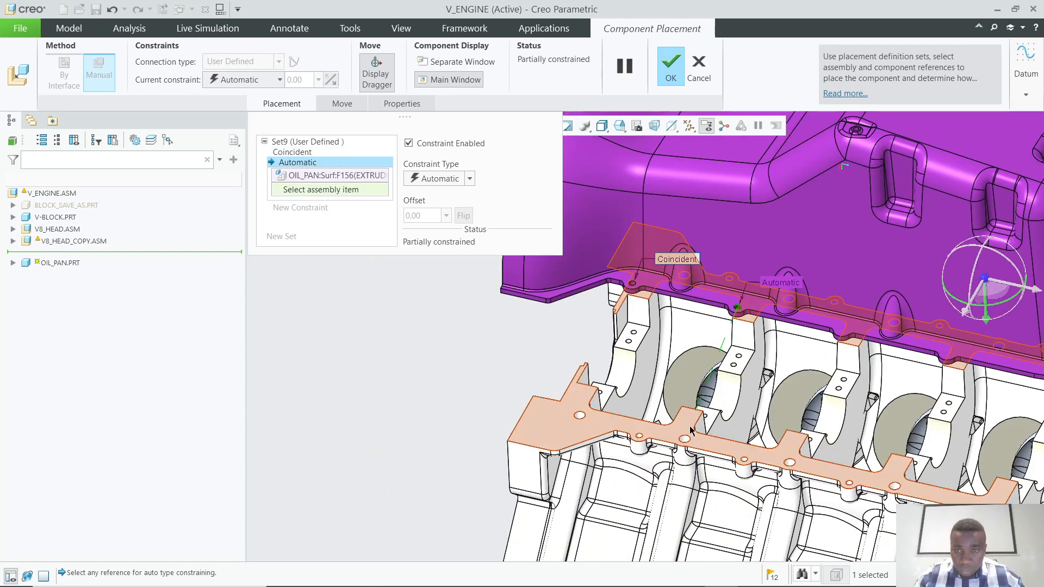
pyautogui.scroll(-3, 689, 431)
pyautogui.scroll(3, 691, 432)
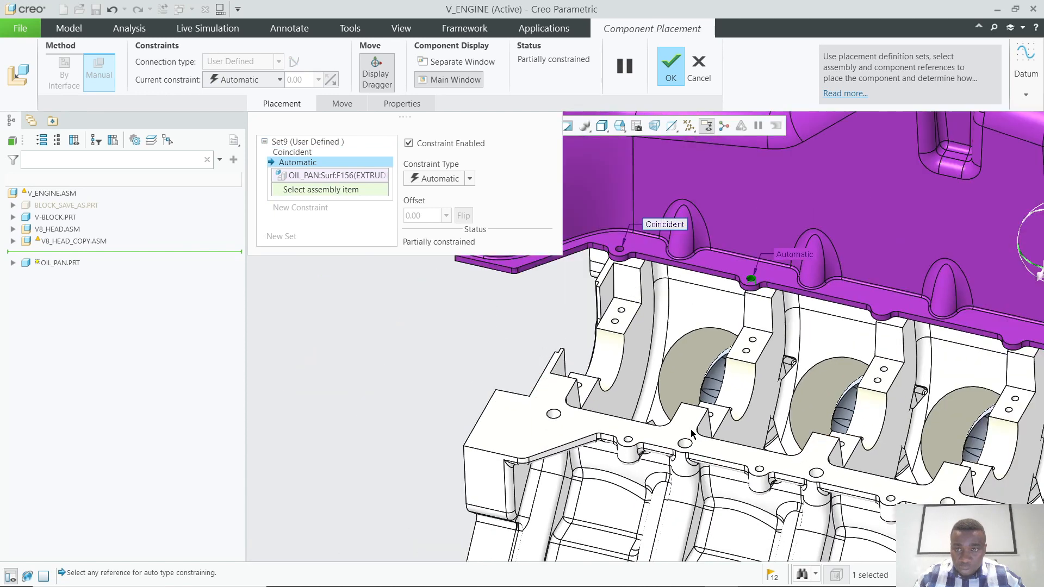
pyautogui.moveTo(690, 433); pyautogui.dragTo(753, 435, button='middle')
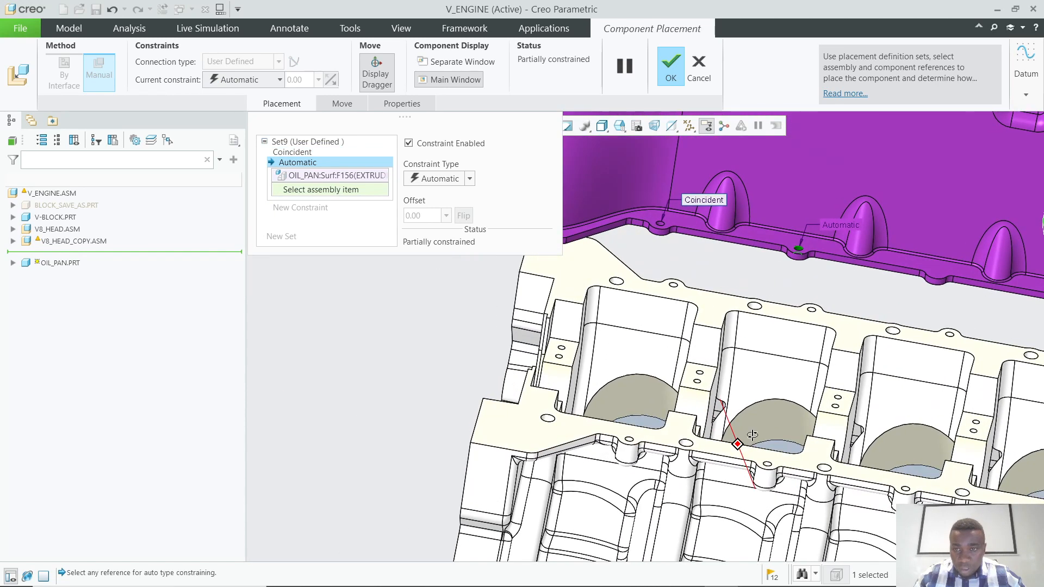
pyautogui.scroll(-5, 767, 467)
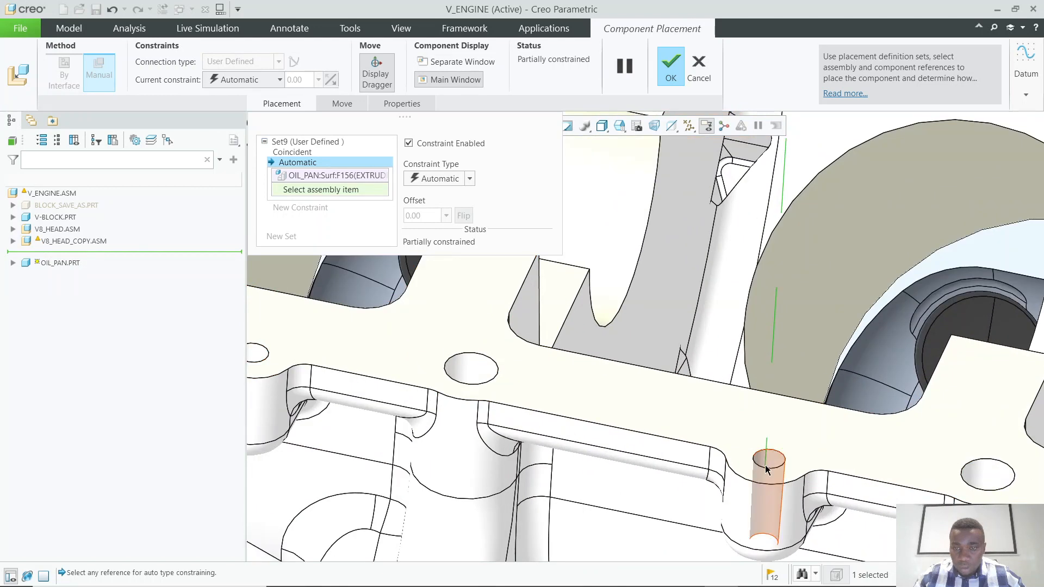
pyautogui.click(767, 469)
pyautogui.scroll(5, 767, 469)
pyautogui.scroll(-2, 738, 263)
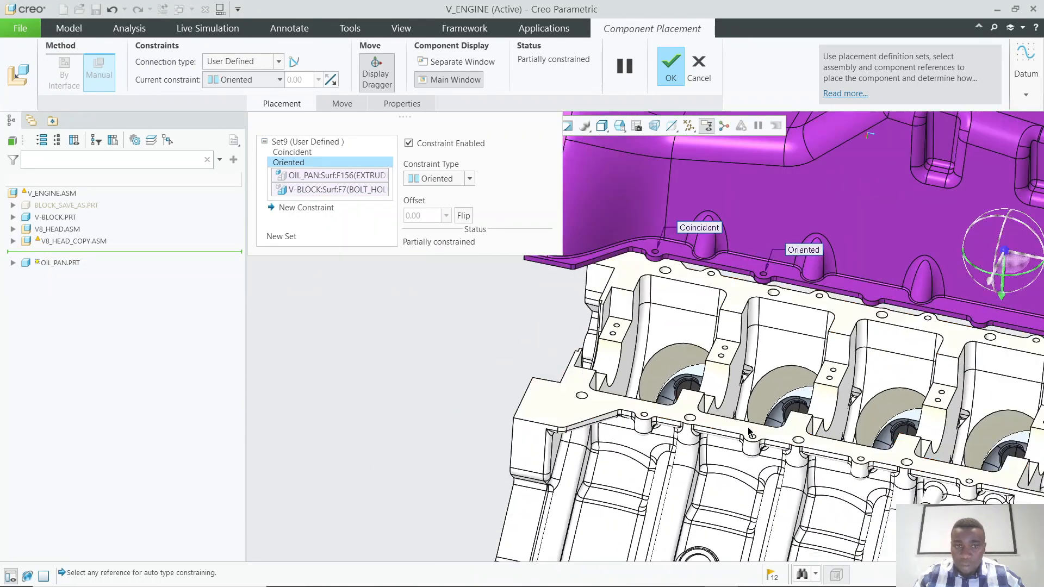
# Make the oil pan flange's mating face coincident with the V-block's flat pan-mounting face and accept the placement.
pyautogui.scroll(-2, 738, 263)
pyautogui.click(736, 260)
pyautogui.scroll(3, 736, 260)
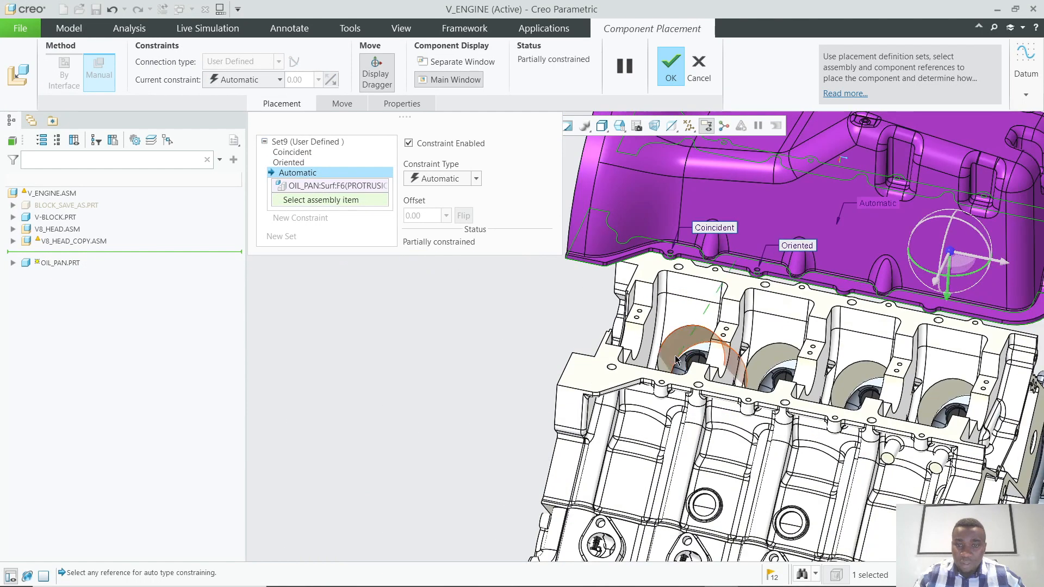
pyautogui.click(608, 383)
pyautogui.moveTo(691, 340)
pyautogui.mouseDown(button='middle')
pyautogui.moveTo(664, 319)
pyautogui.moveTo(683, 349)
pyautogui.mouseUp(button='middle')
pyautogui.scroll(4, 615, 335)
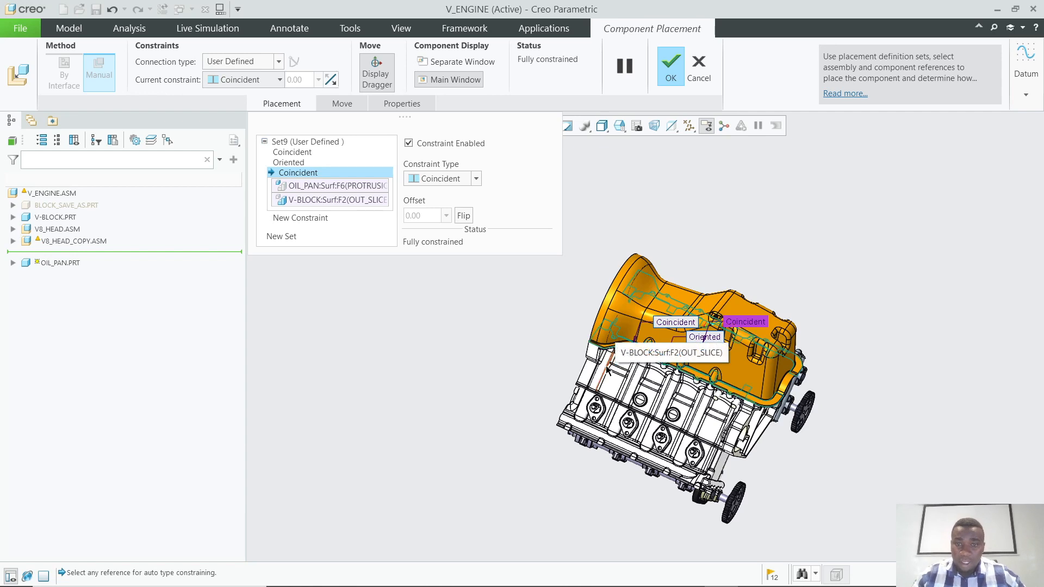
pyautogui.moveTo(638, 344); pyautogui.dragTo(614, 356, button='middle')
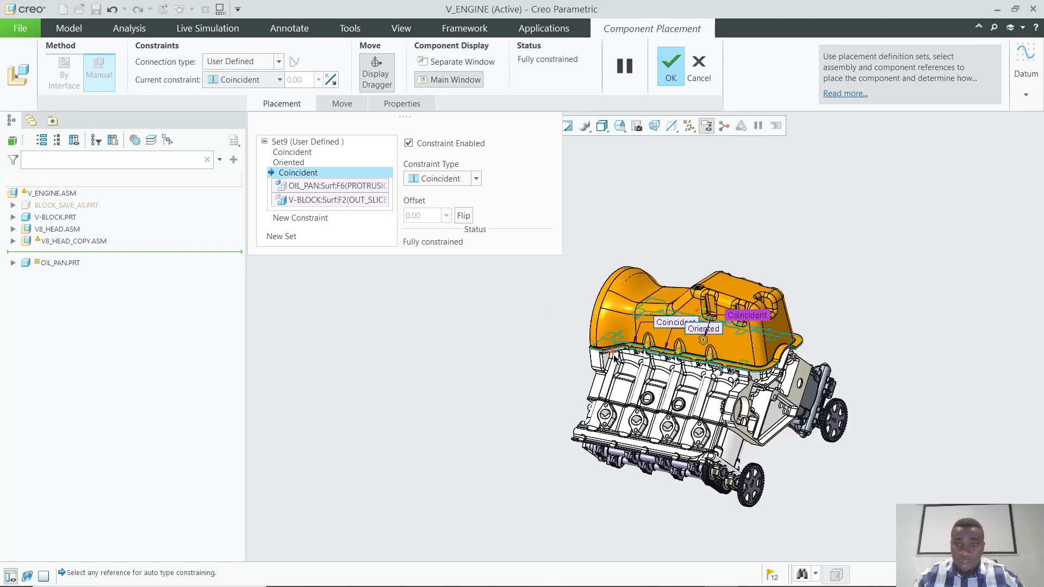
pyautogui.click(671, 75)
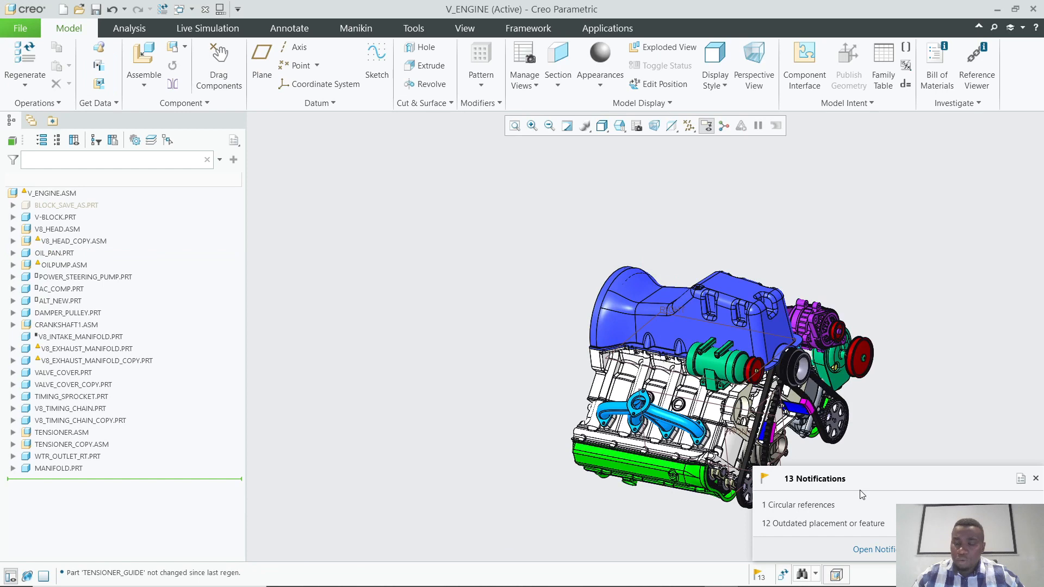
# Open the circular references report for V_ENGINE.ASM from the notifications, read the reference loop, and close the report.
pyautogui.click(836, 506)
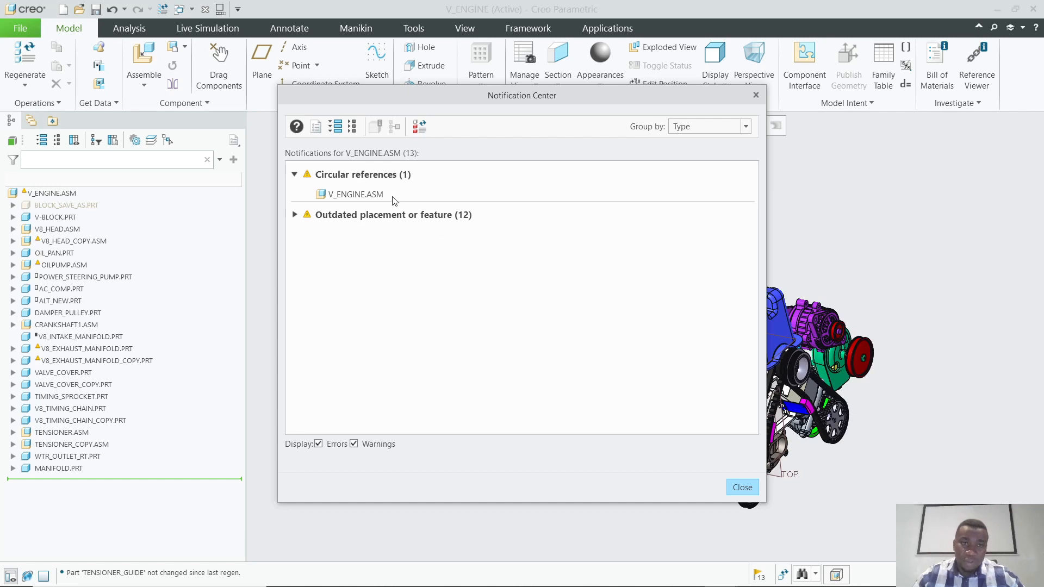
pyautogui.click(384, 178)
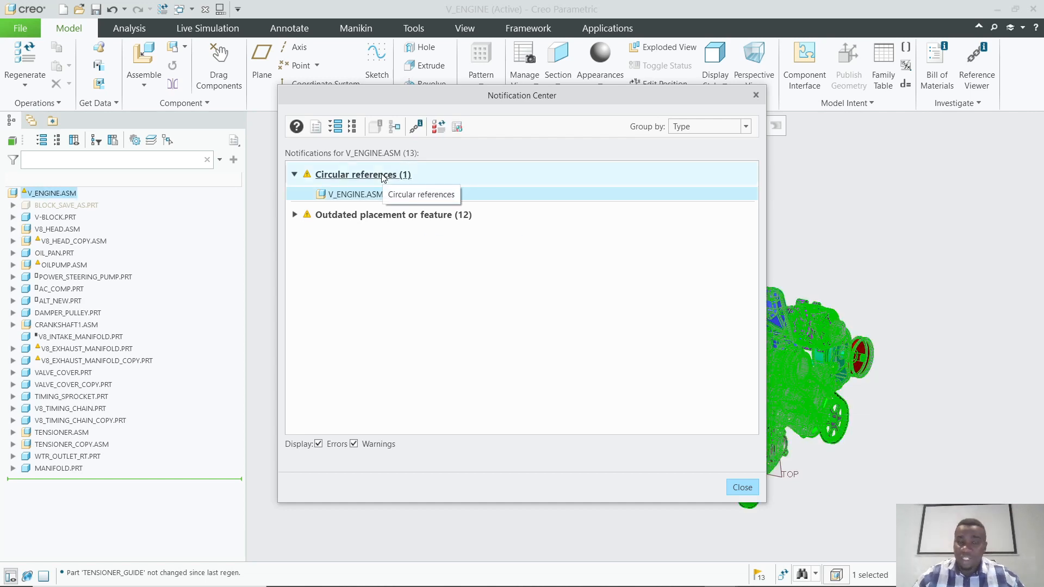
pyautogui.click(462, 129)
pyautogui.moveTo(358, 109); pyautogui.dragTo(542, 67)
pyautogui.scroll(2, 904, 252)
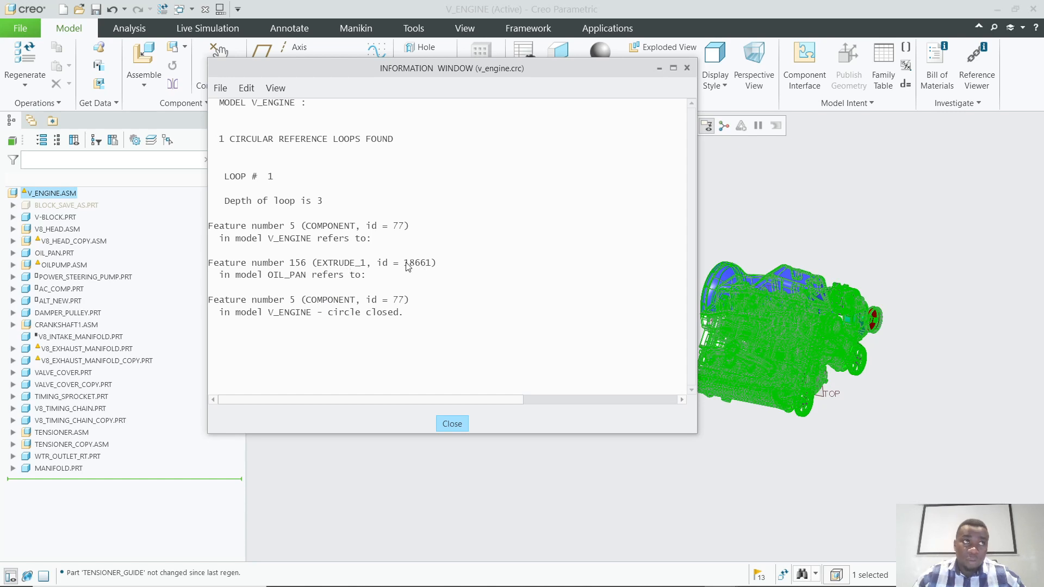
pyautogui.moveTo(538, 71); pyautogui.dragTo(614, 63)
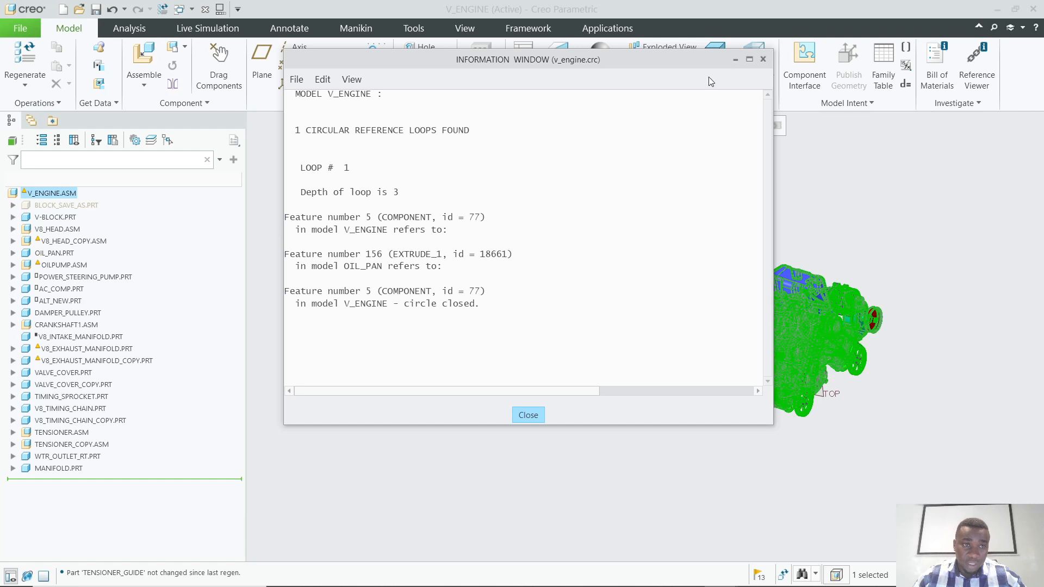
pyautogui.click(763, 60)
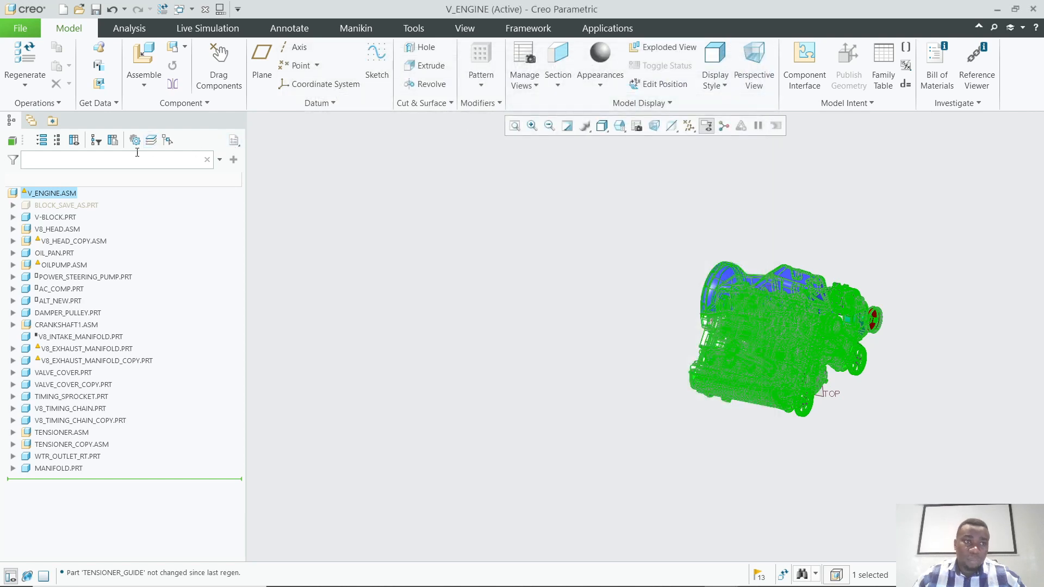
# Show the feature number and feature ID columns in the V_ENGINE model tree.
pyautogui.click(74, 140)
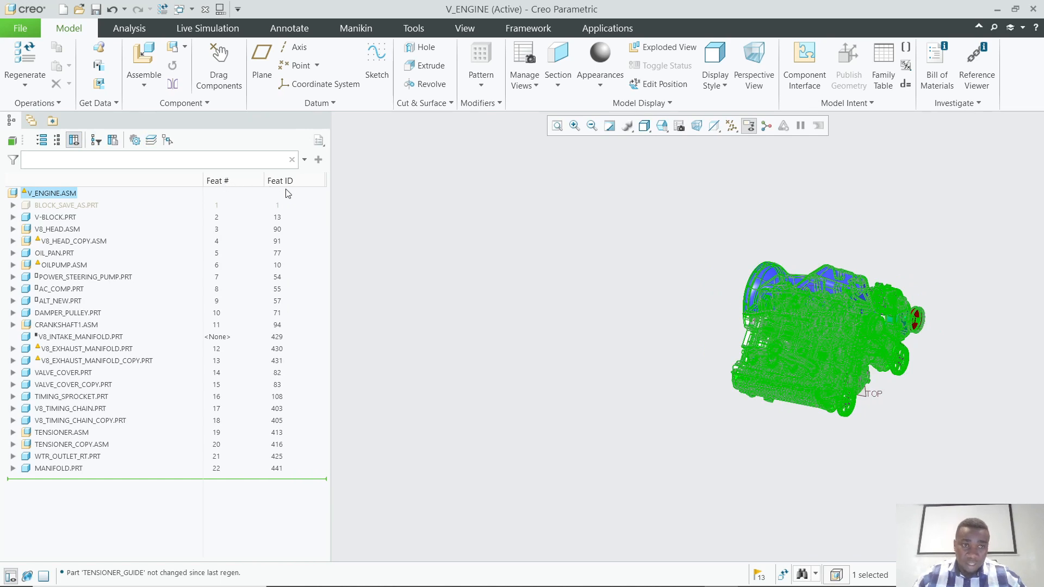
pyautogui.rightClick(207, 159)
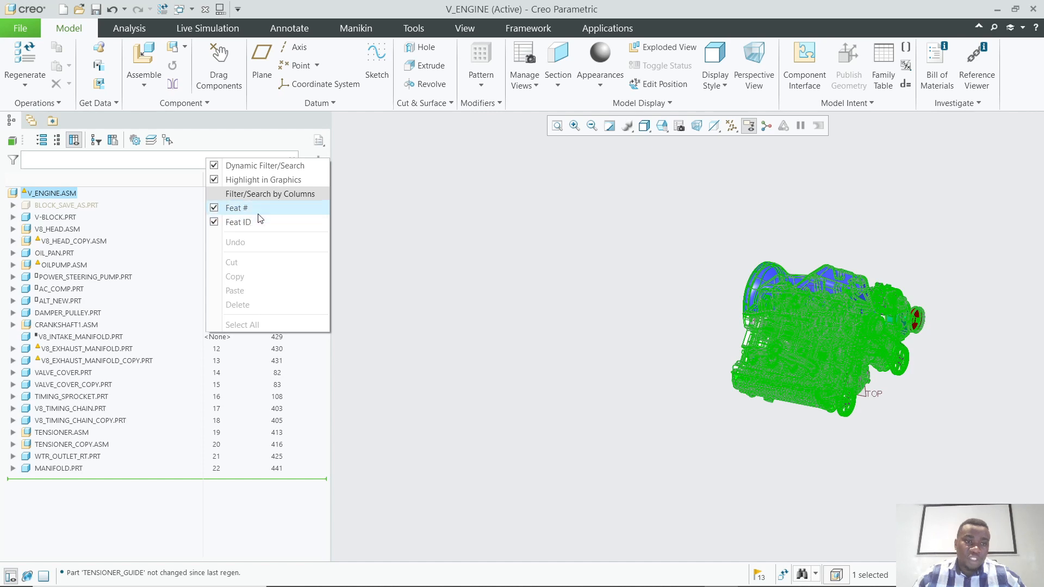
pyautogui.click(187, 158)
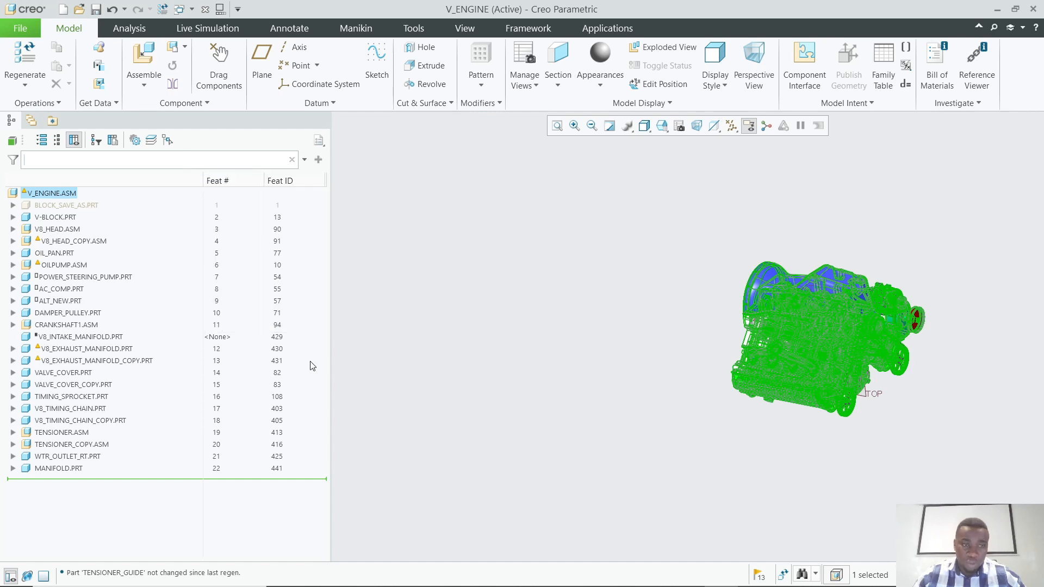
# Reopen the V_ENGINE.ASM circular references report and place it clear of the model tree.
pyautogui.click(759, 577)
pyautogui.click(792, 503)
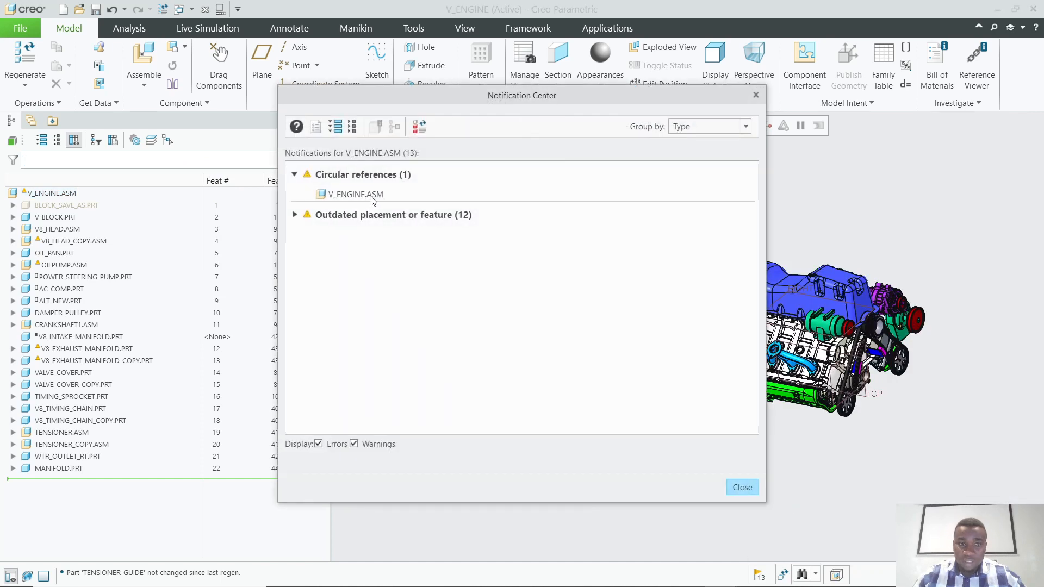
pyautogui.click(368, 196)
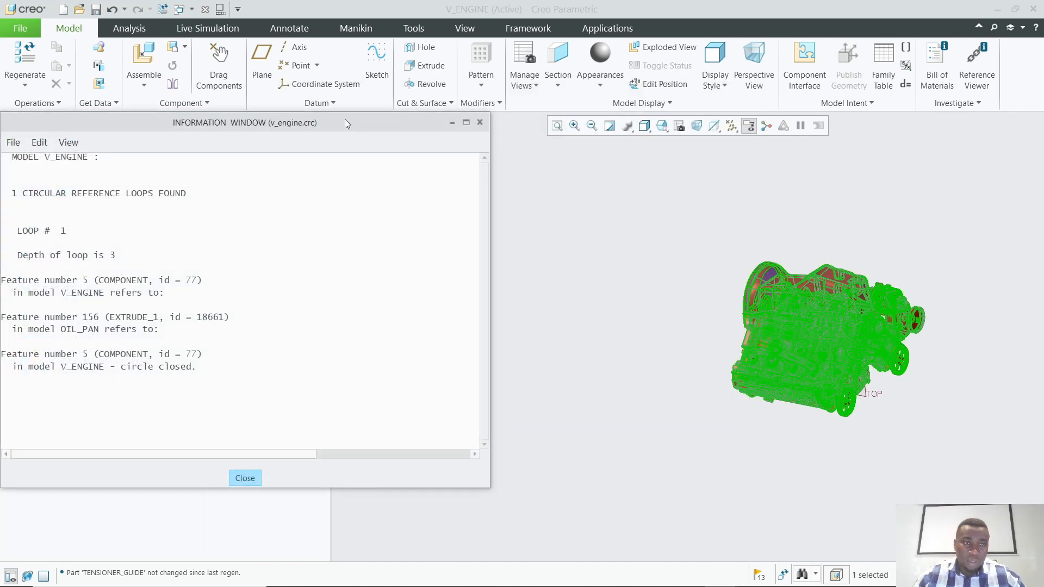
pyautogui.moveTo(345, 119); pyautogui.dragTo(759, 107)
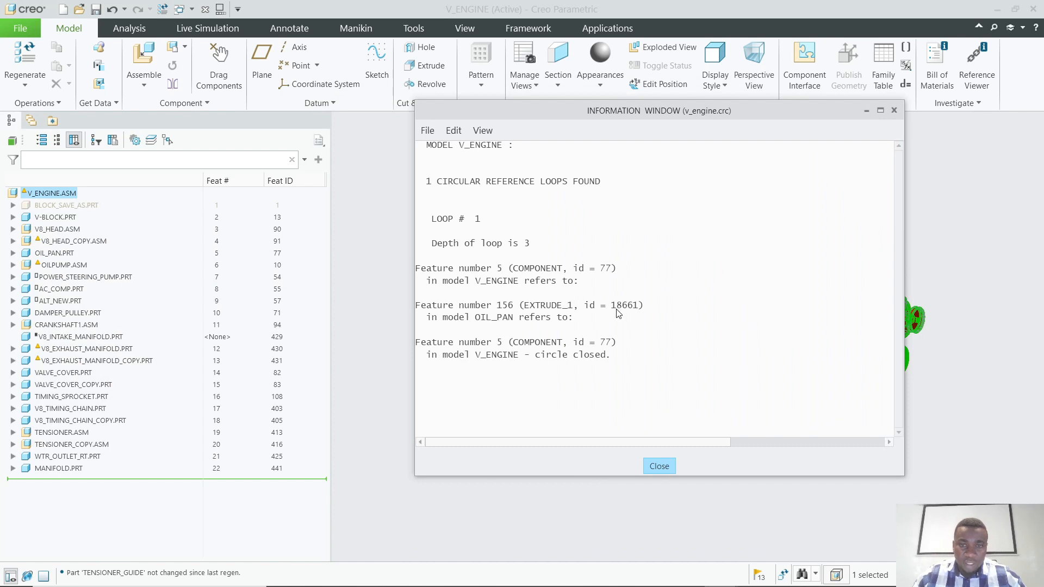
# Search the model tree for feature ID 18661 from the reference loop, and close the report.
pyautogui.click(117, 159)
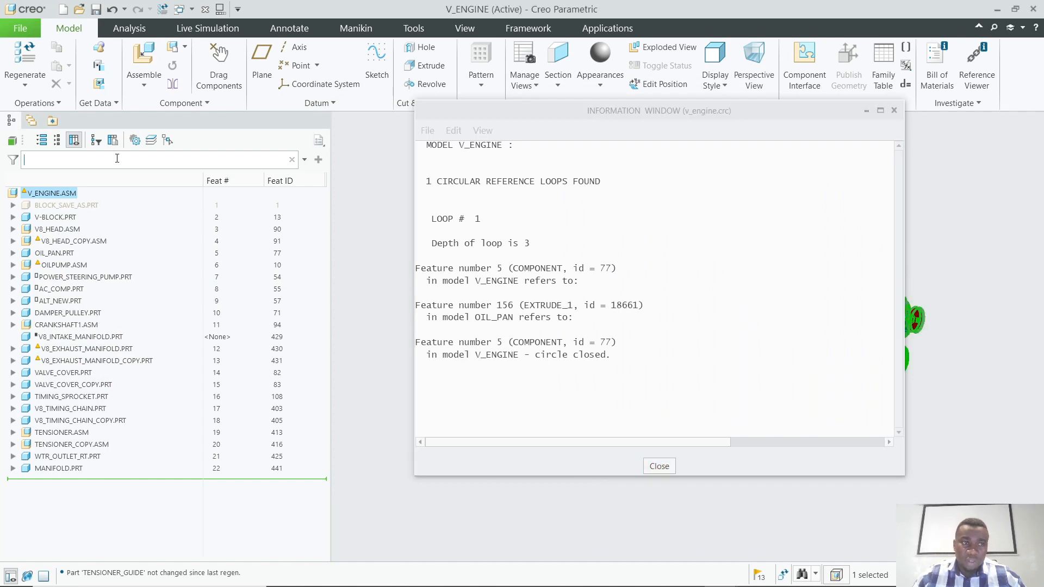
pyautogui.write('18')
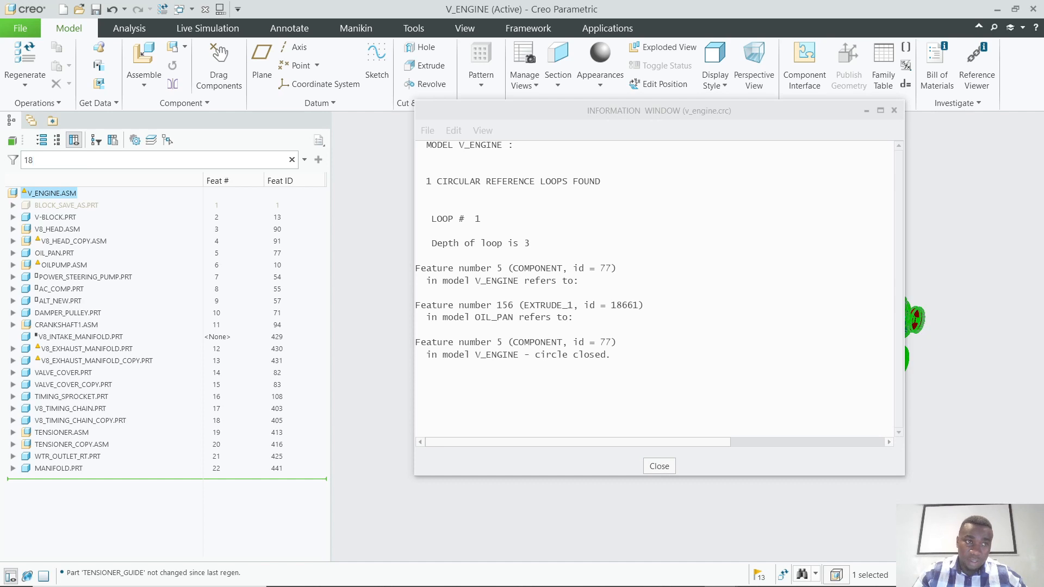
pyautogui.write('661')
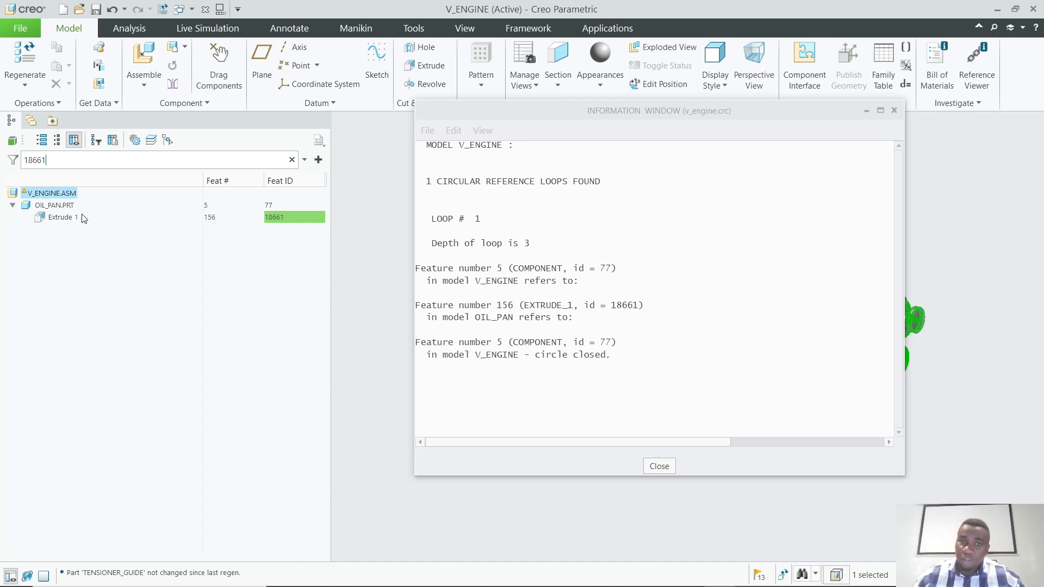
pyautogui.click(895, 110)
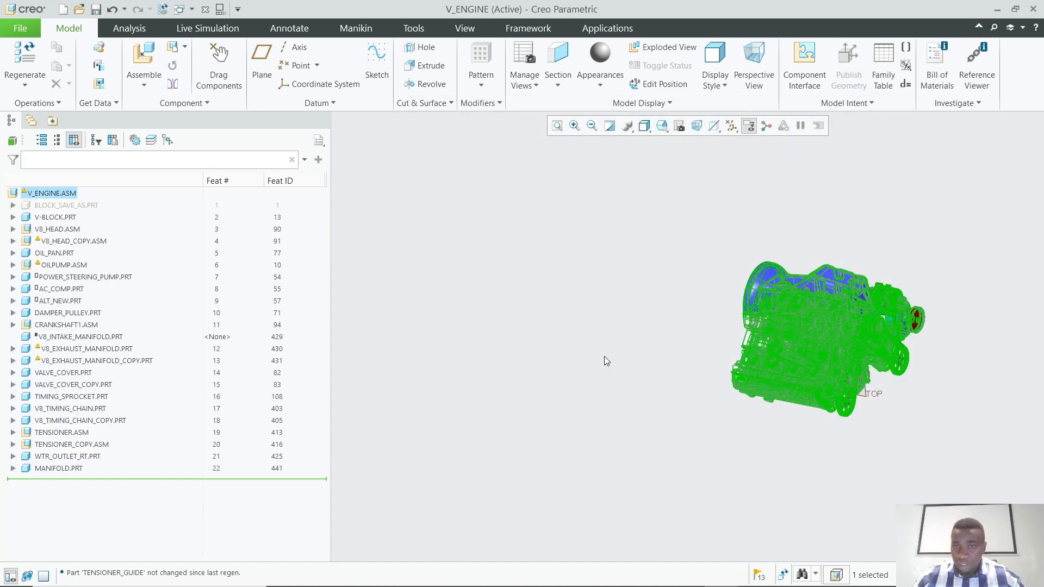
# Clear the selection and examine the oil pan flange, its bolt holes and its seating against the V-block.
pyautogui.click(479, 306)
pyautogui.scroll(3, 538, 301)
pyautogui.scroll(-4, 708, 312)
pyautogui.moveTo(674, 312); pyautogui.dragTo(594, 238, button='middle')
pyautogui.scroll(-3, 611, 228)
pyautogui.scroll(-3, 684, 289)
pyautogui.moveTo(681, 287)
pyautogui.mouseDown(button='middle')
pyautogui.moveTo(694, 287)
pyautogui.moveTo(669, 288)
pyautogui.moveTo(683, 271)
pyautogui.moveTo(597, 282)
pyautogui.mouseUp(button='middle')
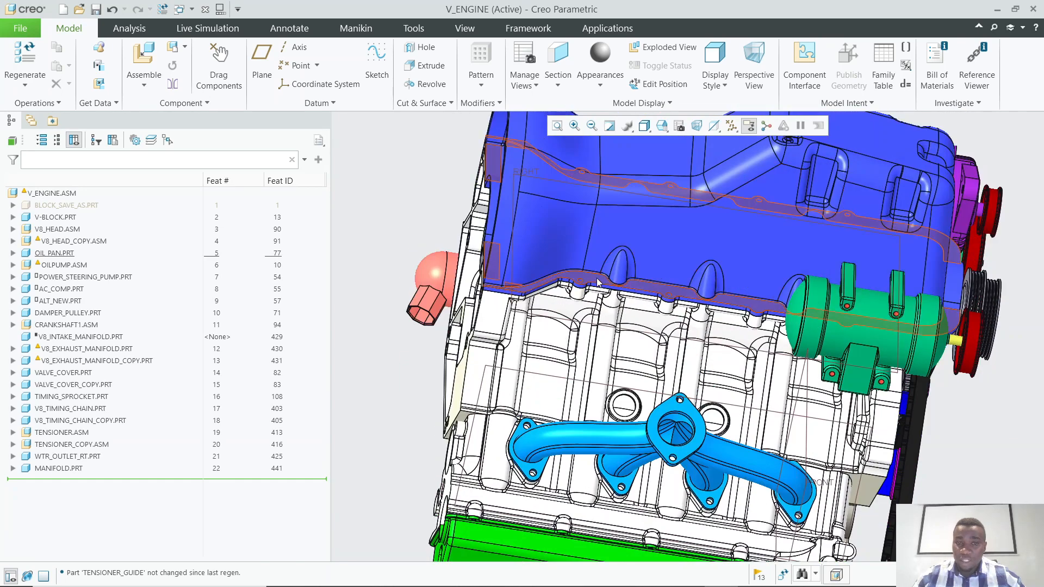
pyautogui.scroll(-2, 597, 281)
pyautogui.scroll(-1, 746, 318)
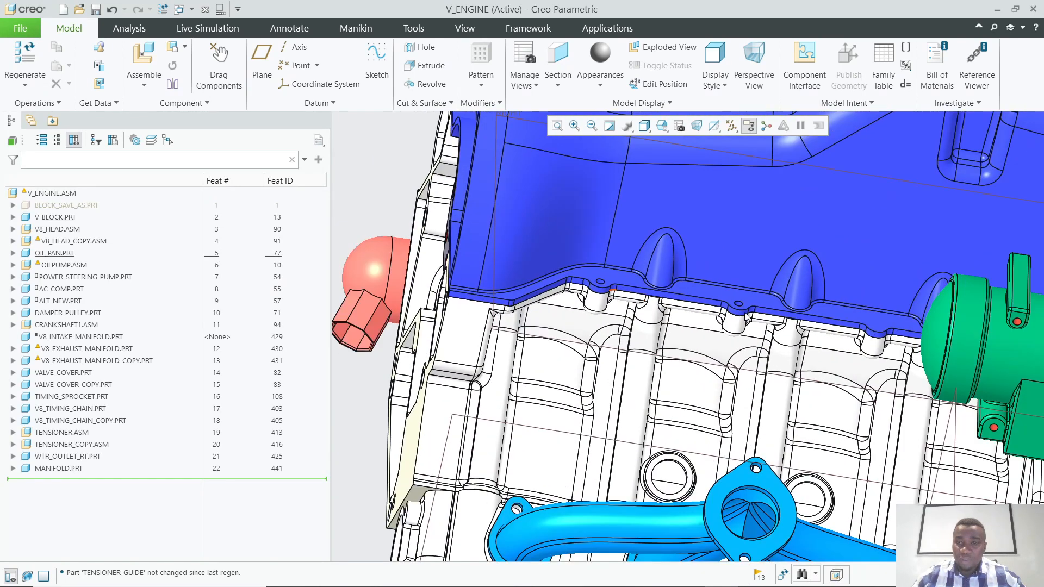
pyautogui.scroll(-3, 746, 319)
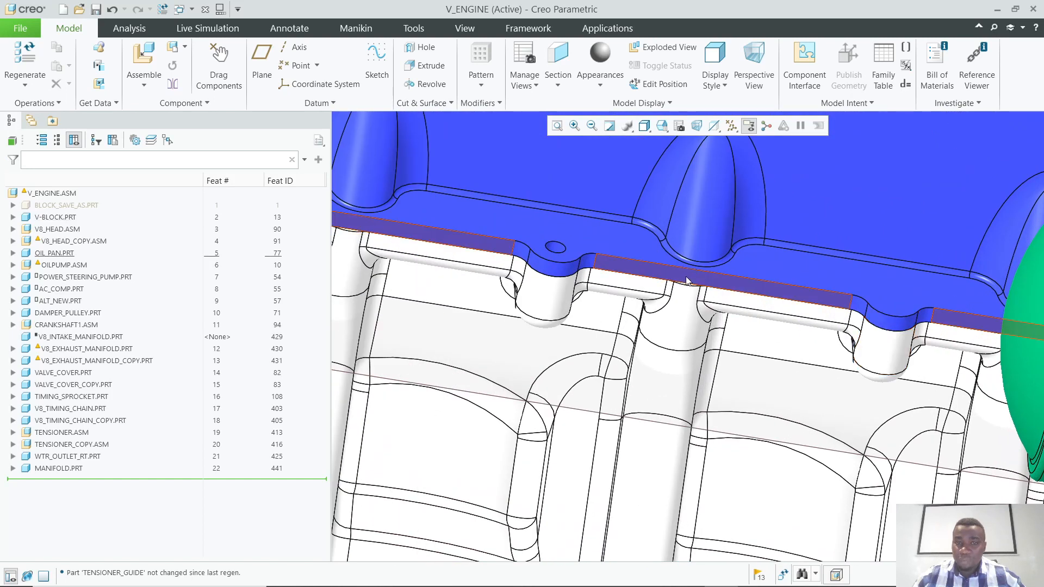
pyautogui.scroll(3, 687, 282)
pyautogui.scroll(2, 696, 251)
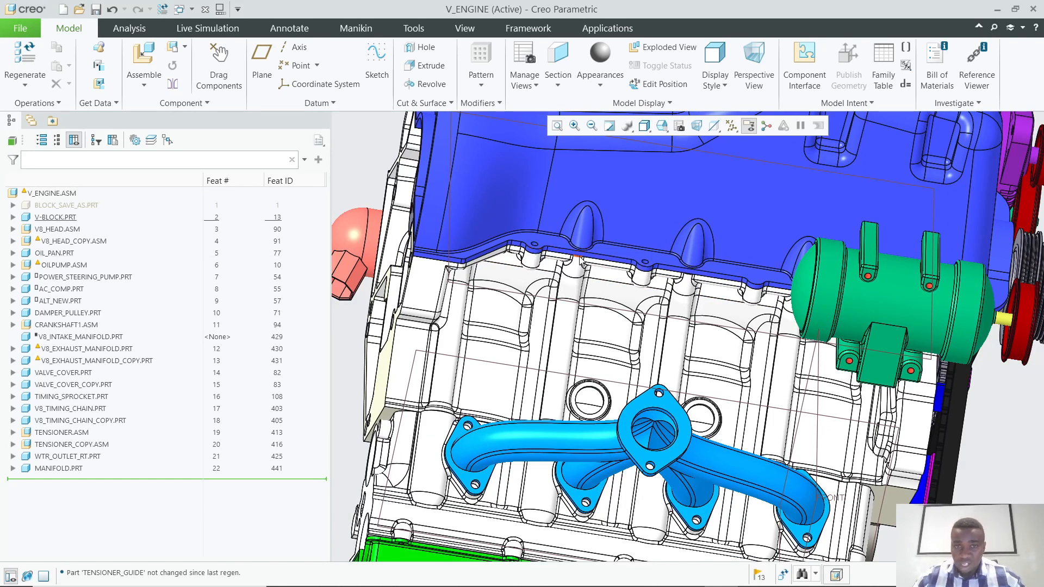
pyautogui.scroll(2, 582, 258)
pyautogui.moveTo(584, 259); pyautogui.dragTo(545, 250, button='middle')
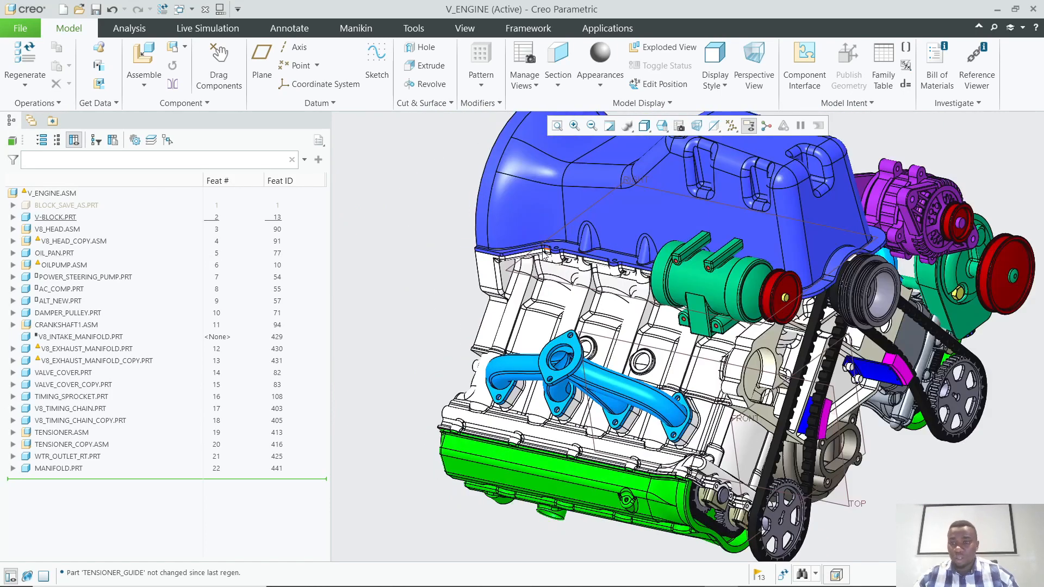
pyautogui.scroll(-2, 545, 253)
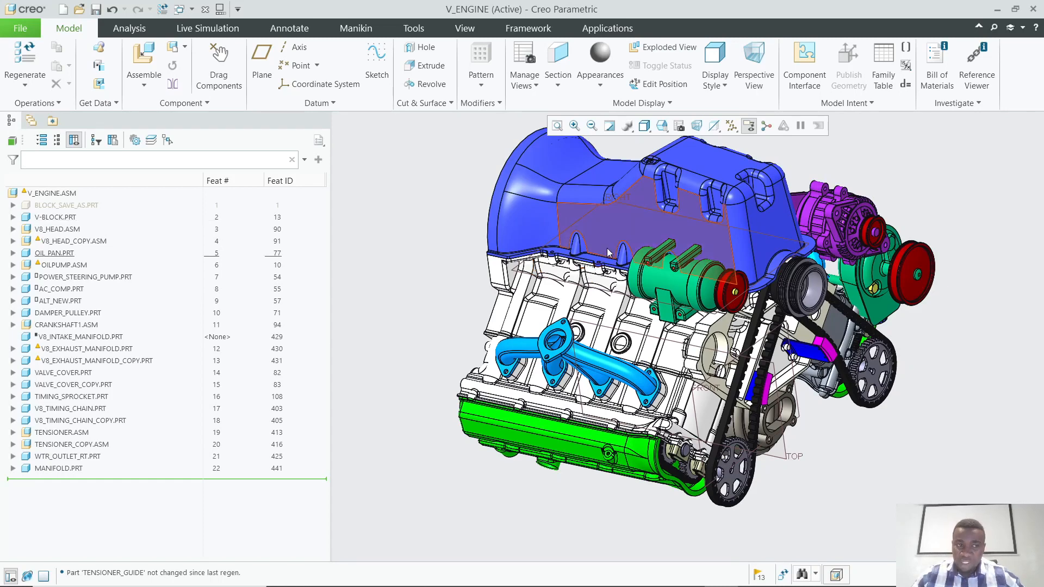
pyautogui.moveTo(609, 252)
pyautogui.mouseDown(button='middle')
pyautogui.moveTo(672, 250)
pyautogui.moveTo(582, 236)
pyautogui.mouseUp(button='middle')
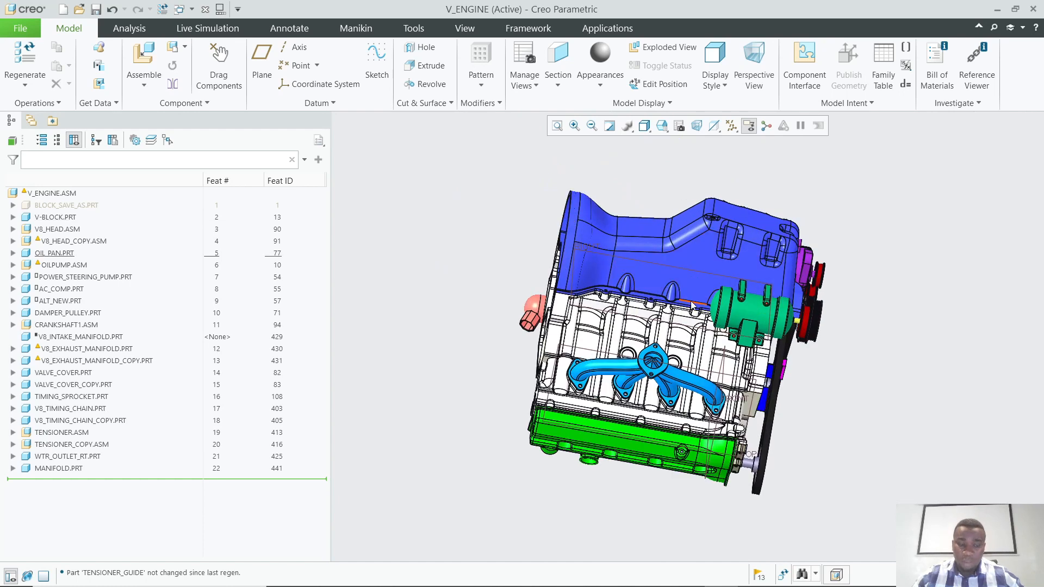
# Switch to the Creo Failure Fixes.pptx presentation in PowerPoint and start the slide show from the Conclusion slide.
pyautogui.press('super')
pyautogui.moveTo(954, 13); pyautogui.dragTo(931, 24)
pyautogui.click(994, 18)
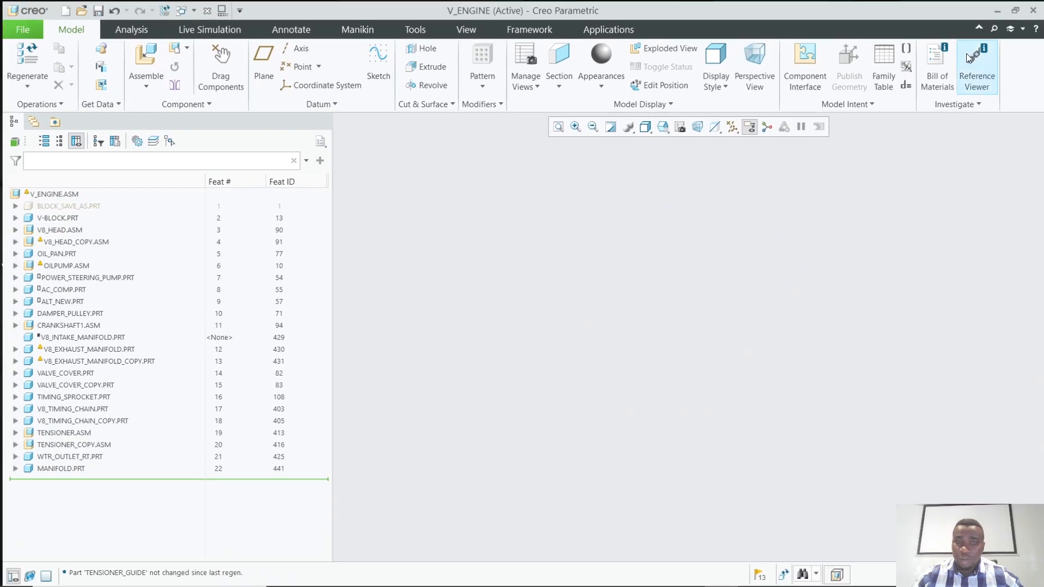
pyautogui.press('super')
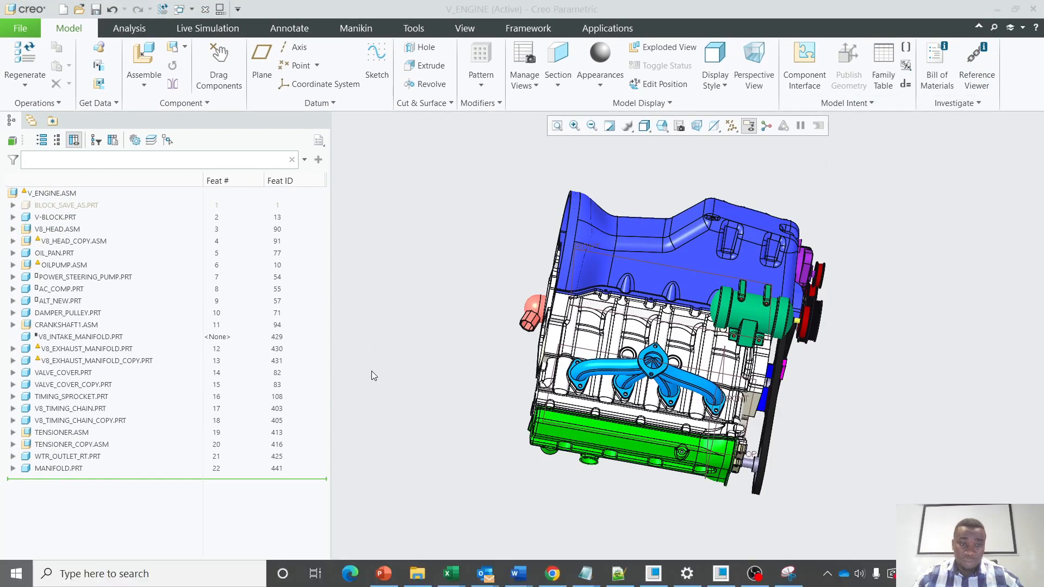
pyautogui.moveTo(385, 575)
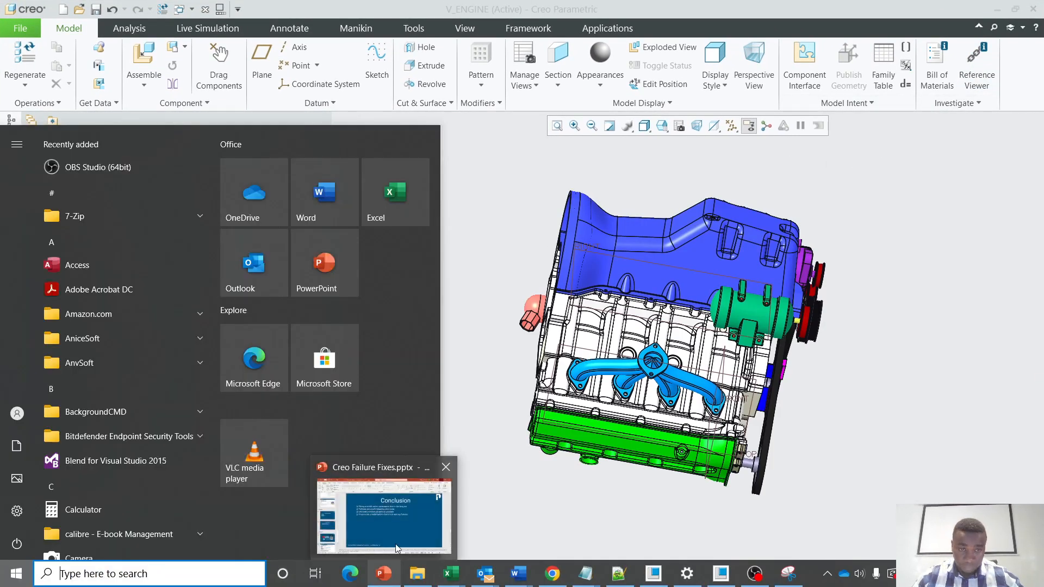
pyautogui.click(398, 532)
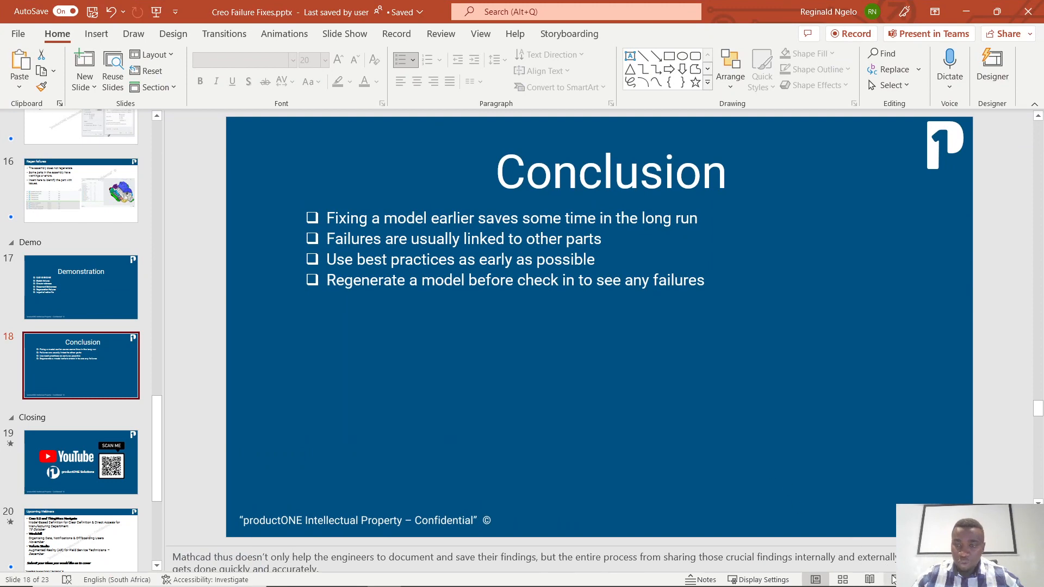
pyautogui.click(894, 579)
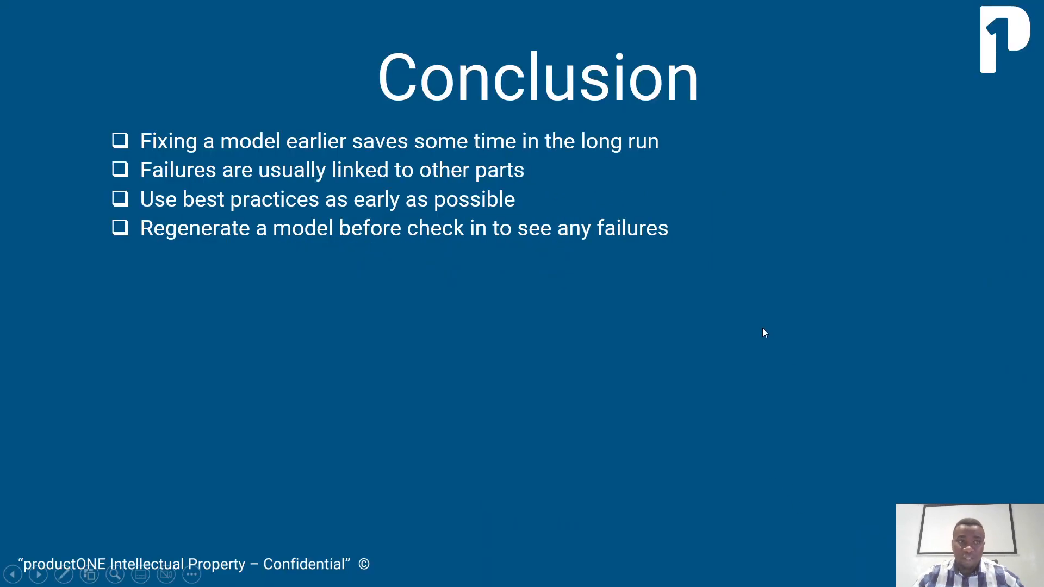